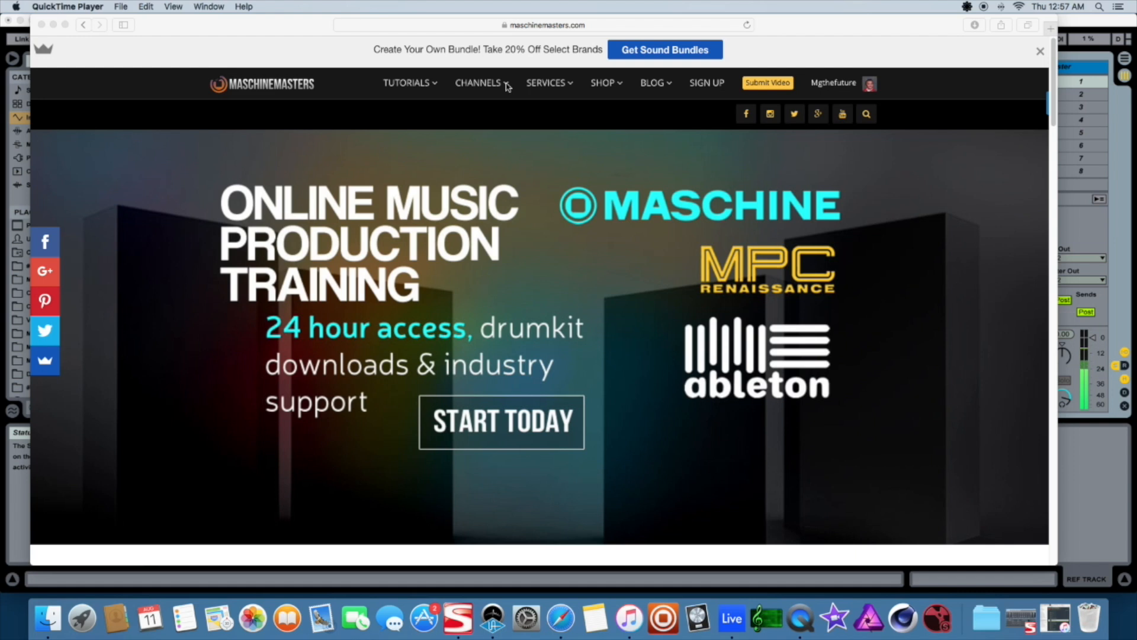
Open the channel subscriptions page from the site's Channels menu
{"action": "left_click", "coordinate": [508, 86]}
{"action": "mouse_move", "coordinate": [484, 92]}
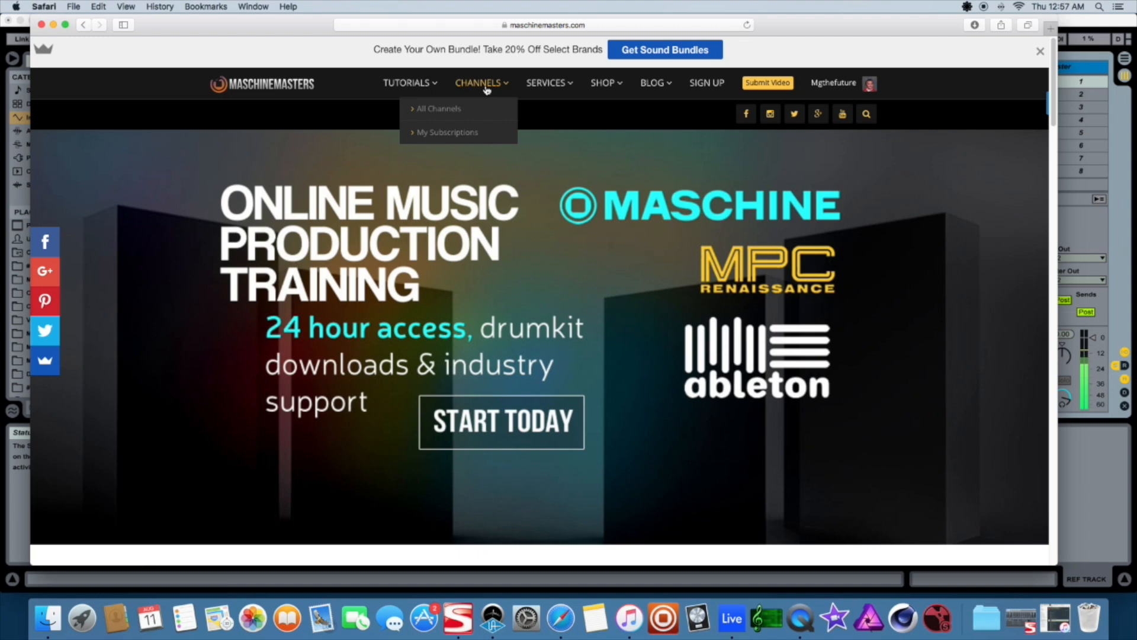
{"action": "left_click", "coordinate": [454, 132]}
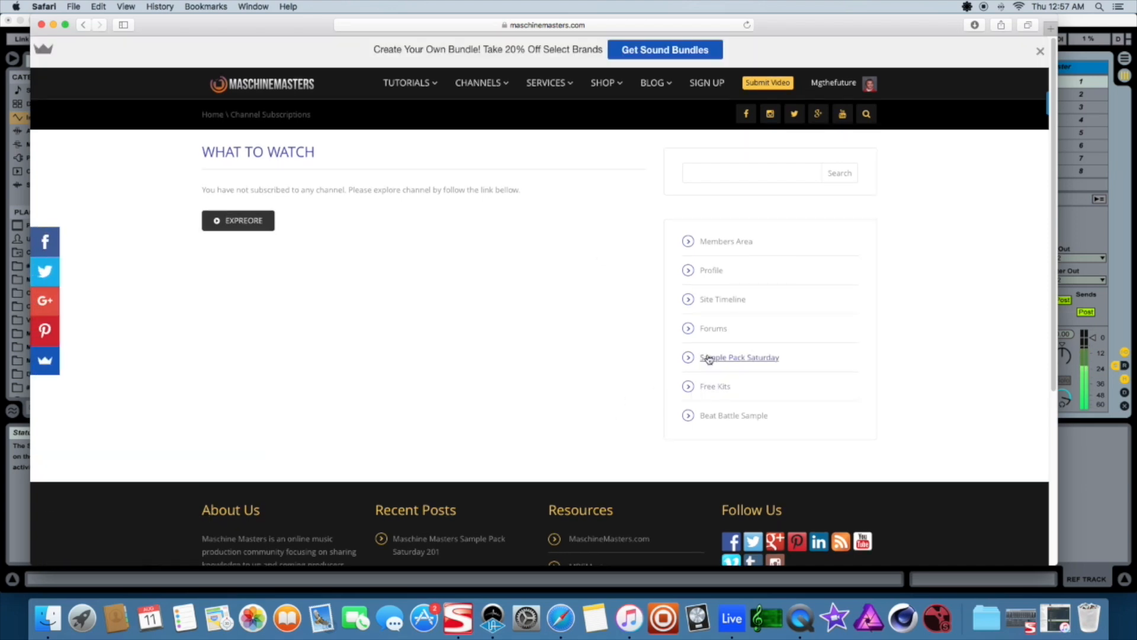
Browse the Free Kits list, then open the Sample Pack Saturday downloads page
{"action": "left_click", "coordinate": [706, 387]}
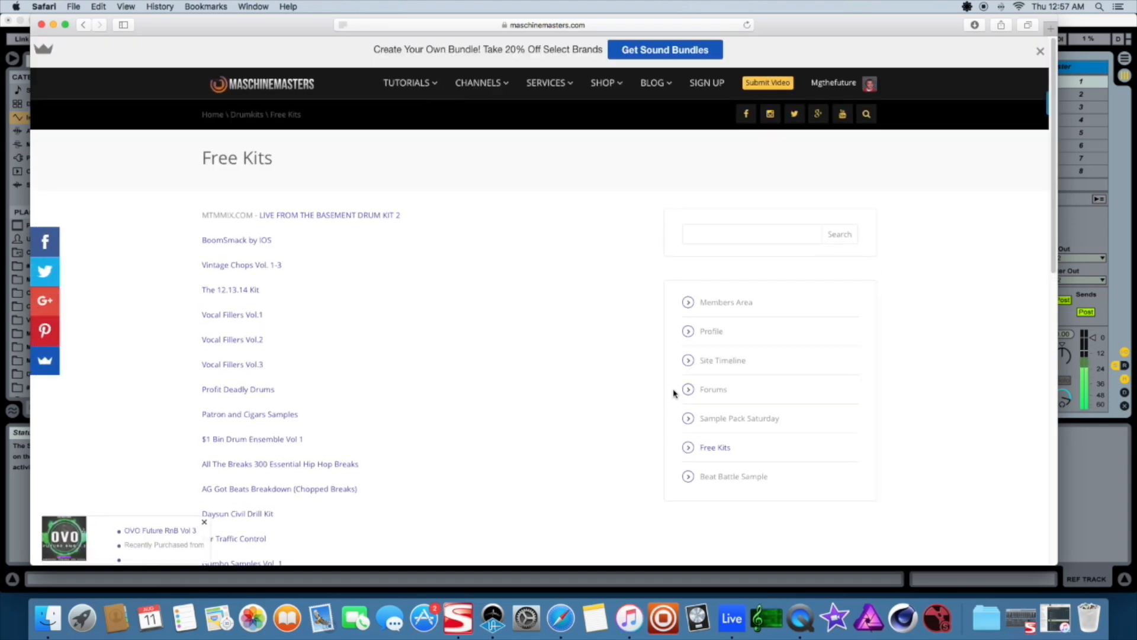
{"action": "scroll", "coordinate": [490, 328], "scroll_direction": "down", "scroll_amount": 5}
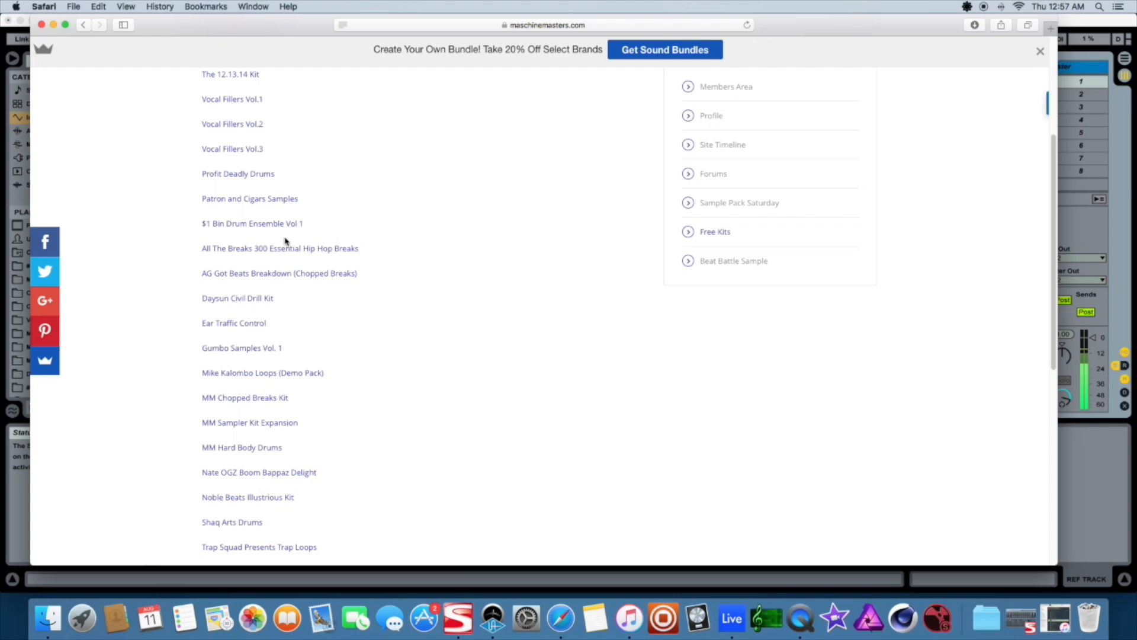
{"action": "left_click", "coordinate": [726, 206]}
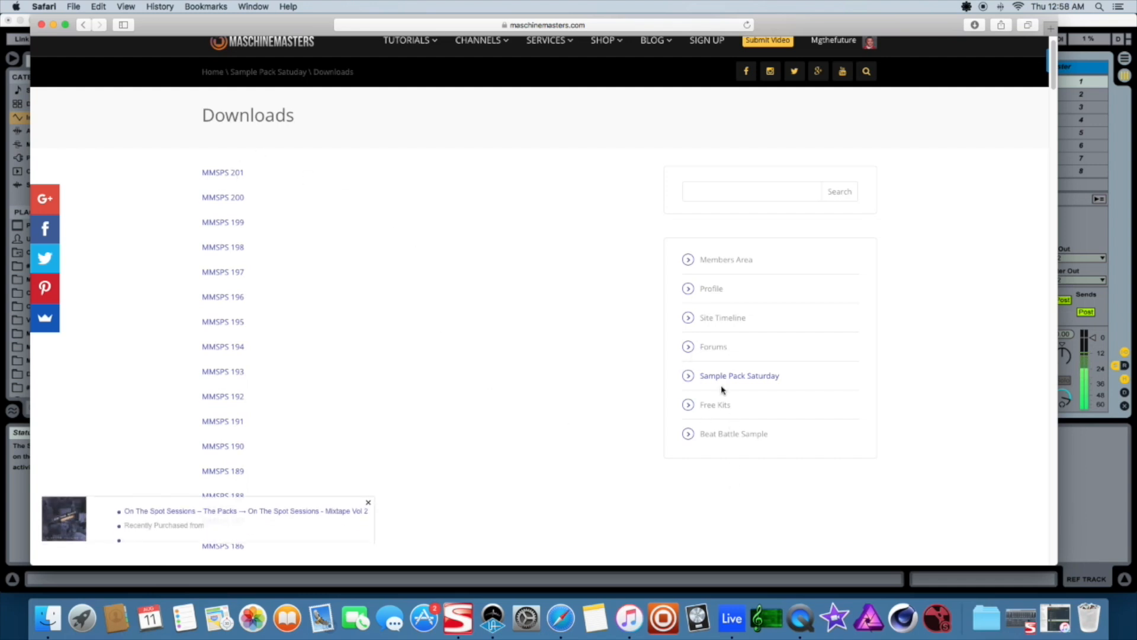
Open the #Maschine Masters folder from the Downloads stack
{"action": "left_click", "coordinate": [985, 624]}
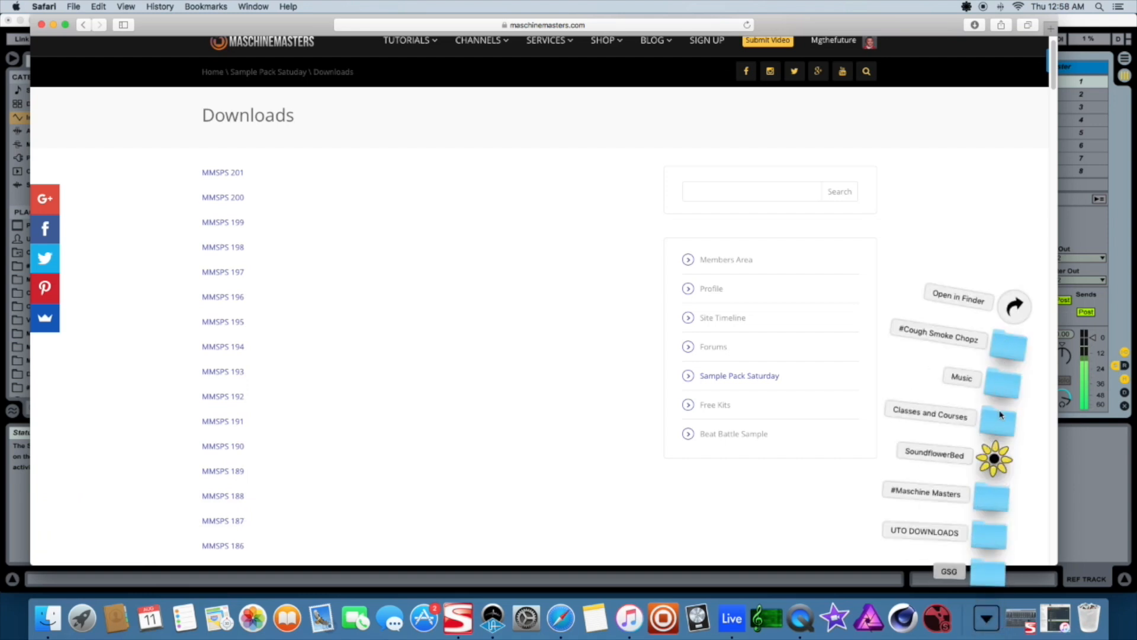
{"action": "left_click", "coordinate": [990, 496]}
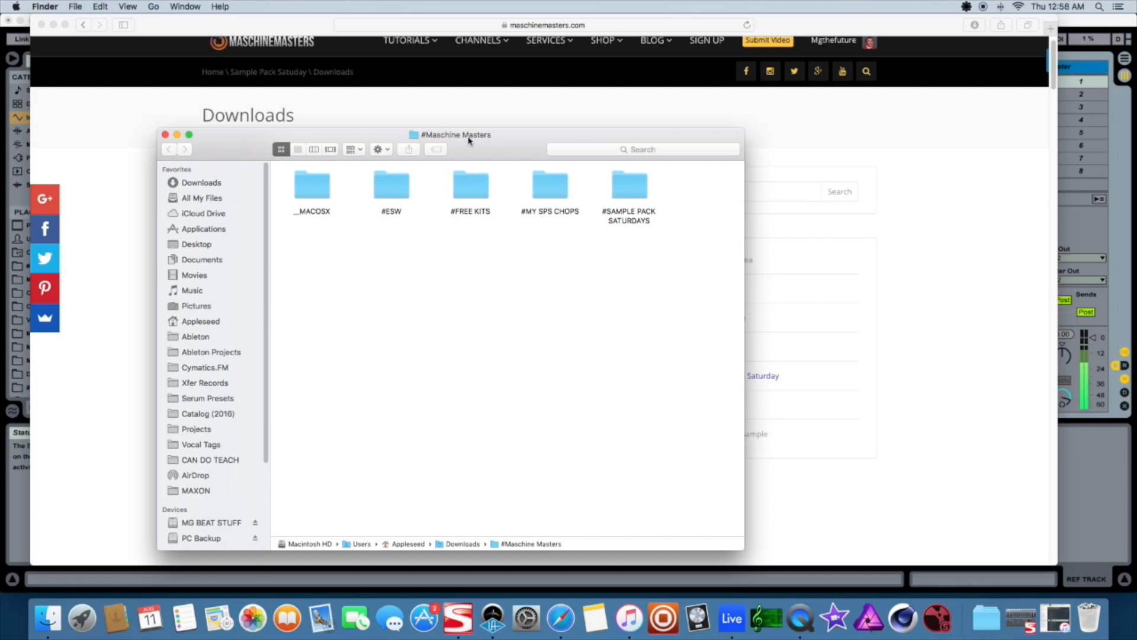
Browse the MG BEAT STUFF drive's ####Archive drum kit folder, then return to the #Maschine Masters folder
{"action": "left_click", "coordinate": [208, 523]}
{"action": "double_click", "coordinate": [391, 252]}
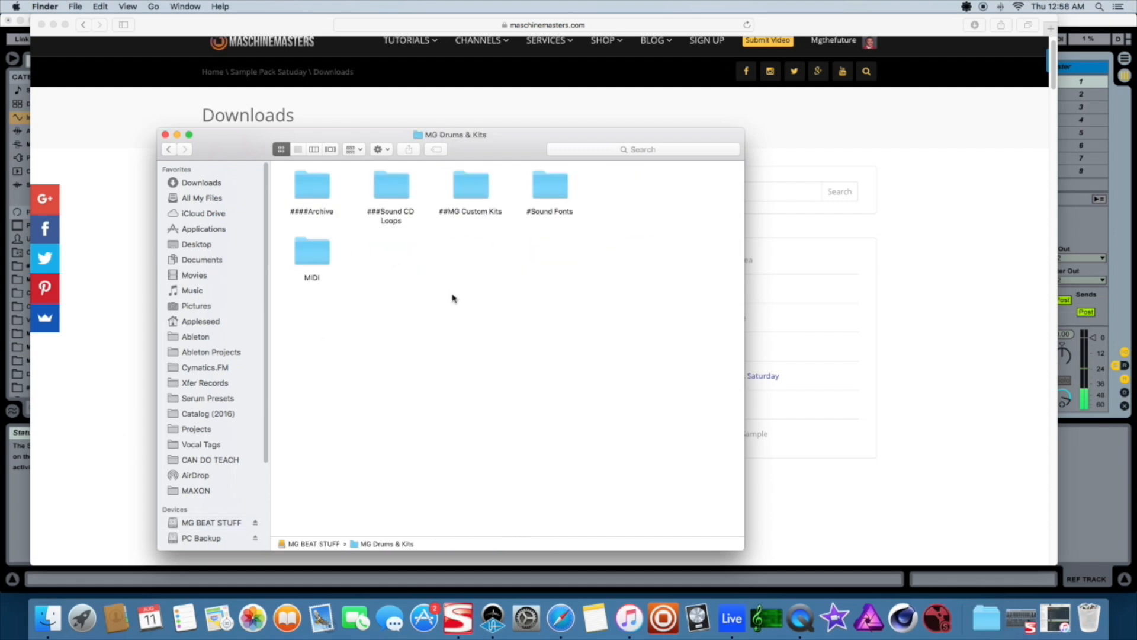
{"action": "left_click", "coordinate": [313, 197]}
{"action": "double_click", "coordinate": [313, 197]}
{"action": "scroll", "coordinate": [521, 272], "scroll_direction": "down", "scroll_amount": 10}
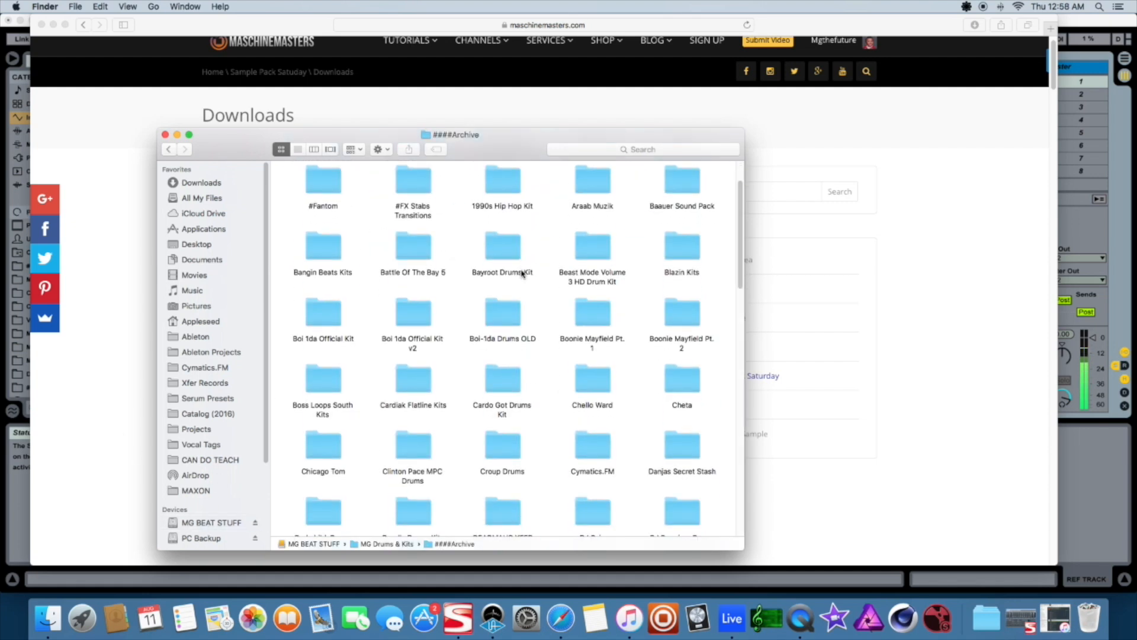
{"action": "scroll", "coordinate": [505, 267], "scroll_direction": "up", "scroll_amount": 5}
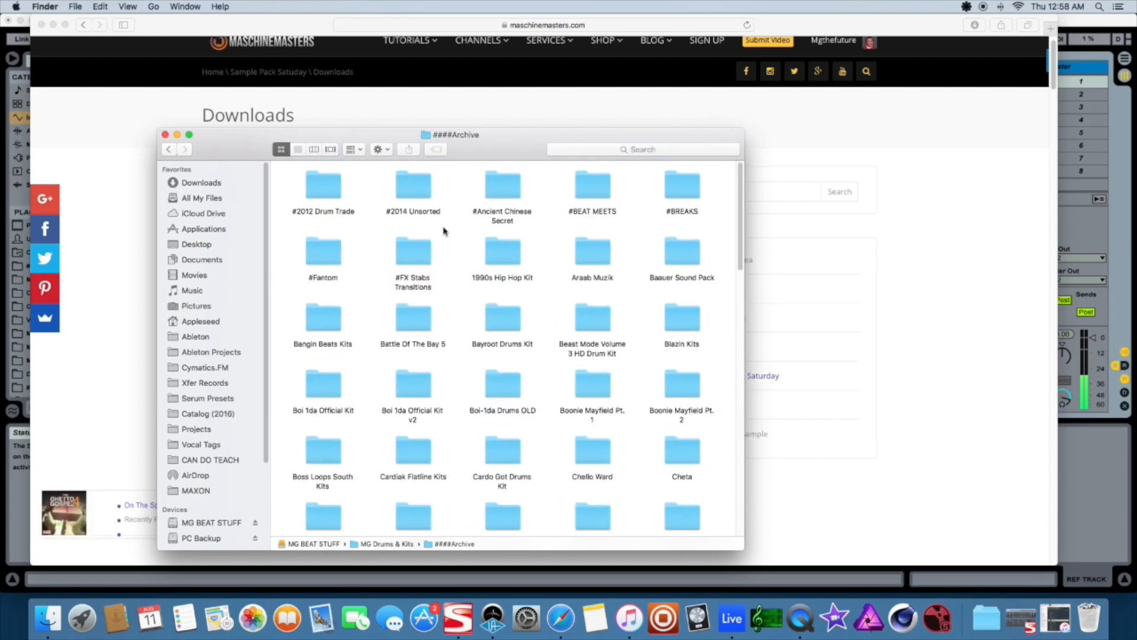
{"action": "scroll", "coordinate": [504, 290], "scroll_direction": "down", "scroll_amount": 15}
{"action": "scroll", "coordinate": [504, 289], "scroll_direction": "down", "scroll_amount": 3}
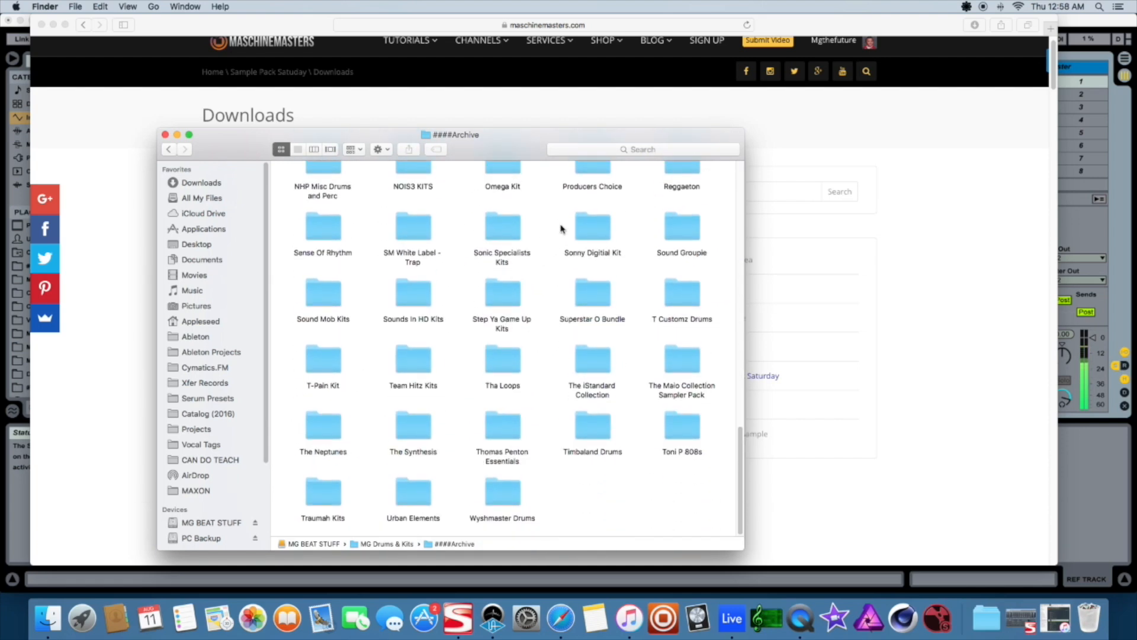
{"action": "scroll", "coordinate": [506, 255], "scroll_direction": "up", "scroll_amount": 10}
{"action": "scroll", "coordinate": [504, 254], "scroll_direction": "up", "scroll_amount": 3}
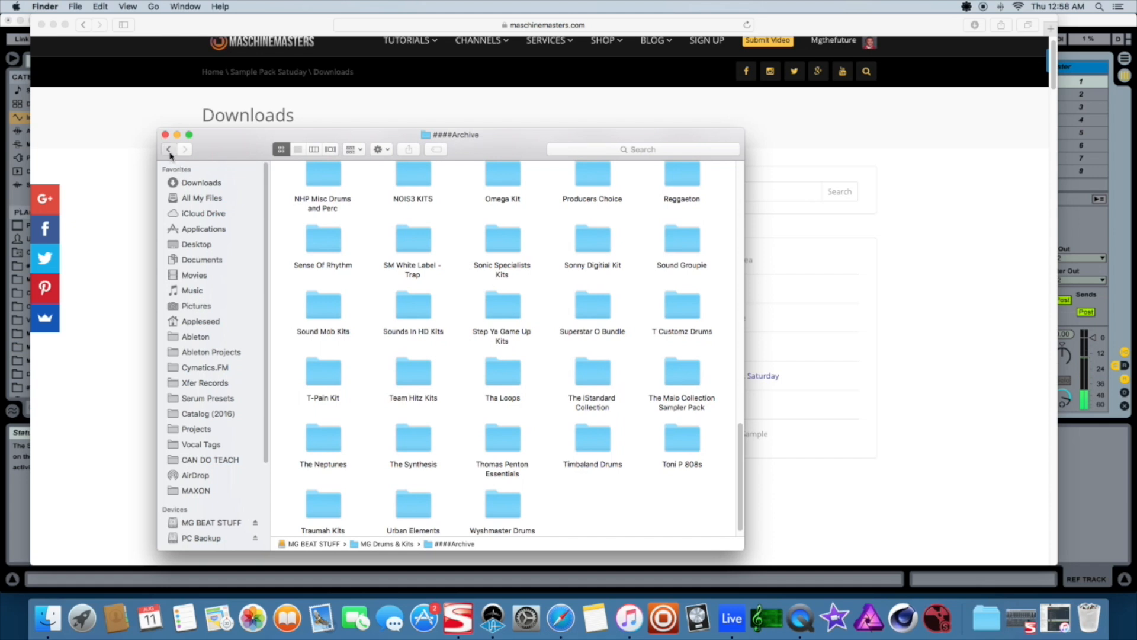
{"action": "left_click", "coordinate": [169, 152]}
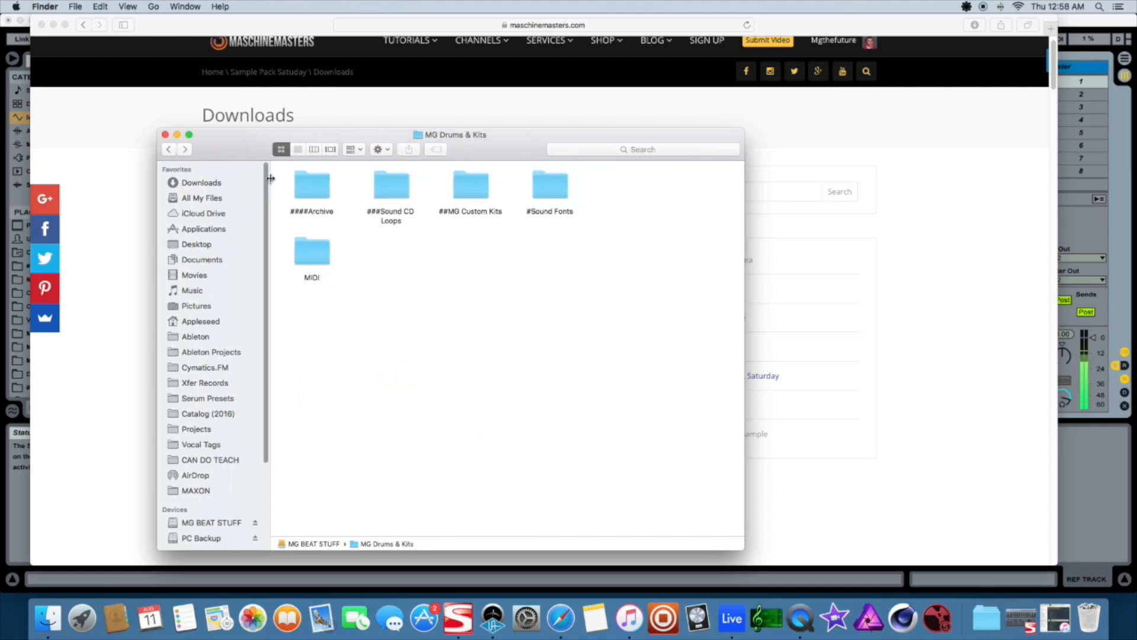
{"action": "left_click", "coordinate": [170, 150]}
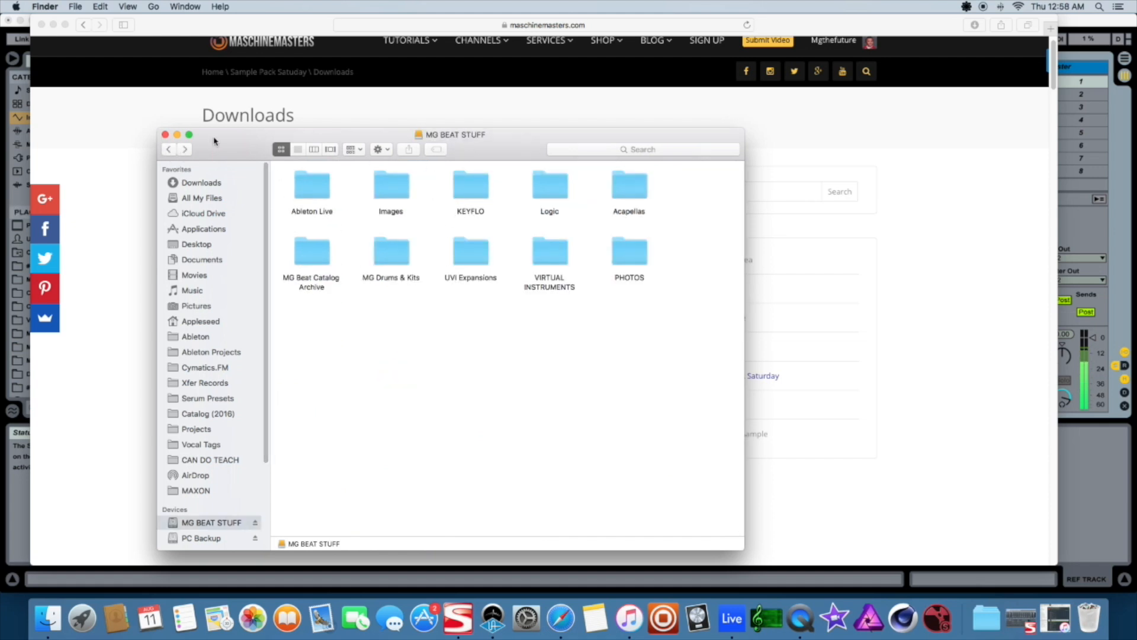
{"action": "left_click", "coordinate": [164, 151]}
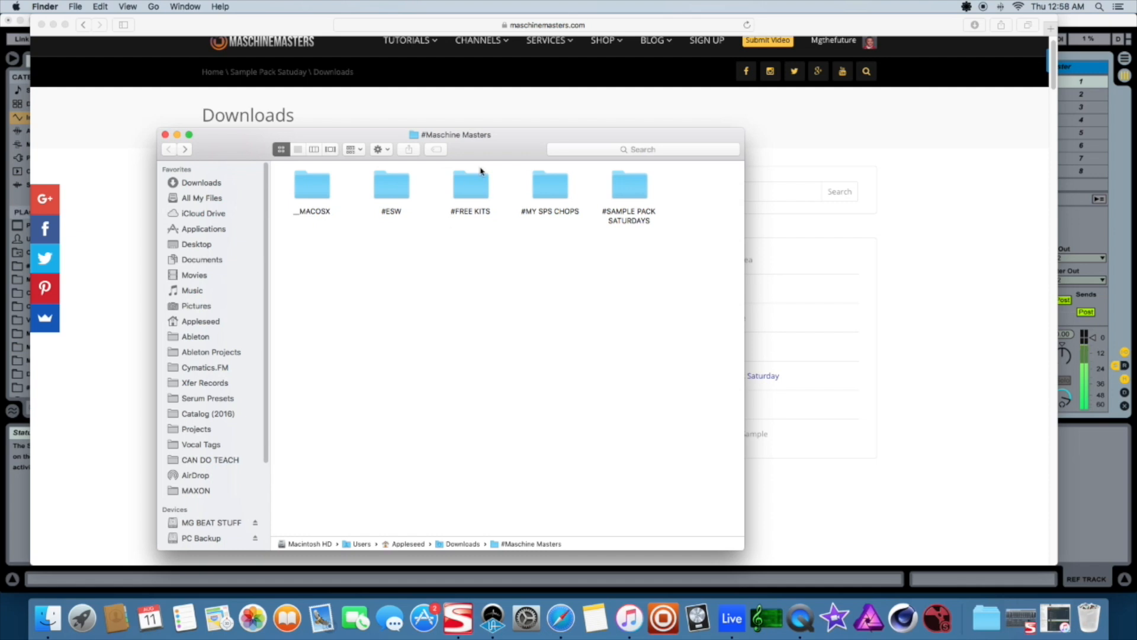
Switch the #Maschine Masters folder window to list view
{"action": "left_click", "coordinate": [477, 214]}
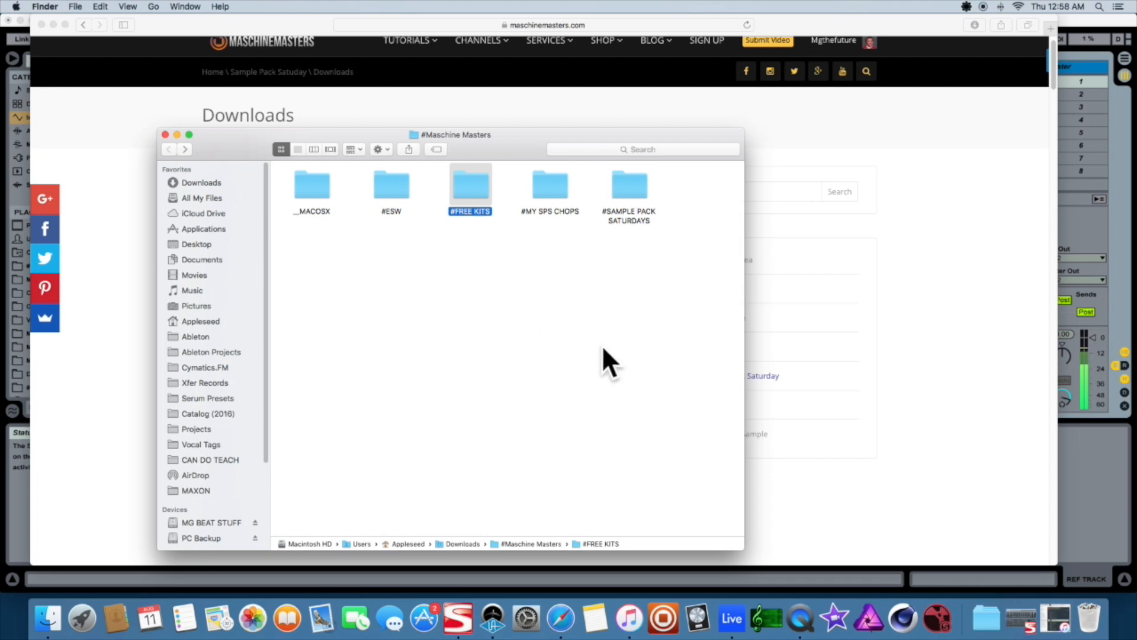
{"action": "left_click", "coordinate": [297, 149]}
{"action": "left_click", "coordinate": [332, 261]}
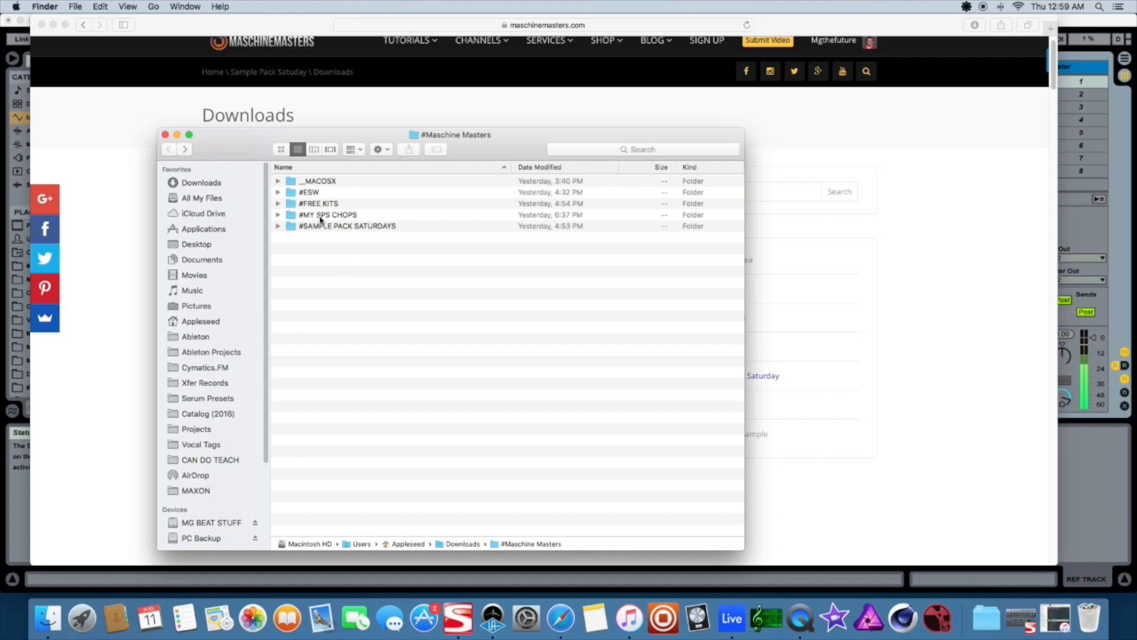
Expand and inspect the #FREE KITS and #SAMPLE PACK SATURDAYS folders, including MMSPS201, then collapse them
{"action": "left_click", "coordinate": [320, 217]}
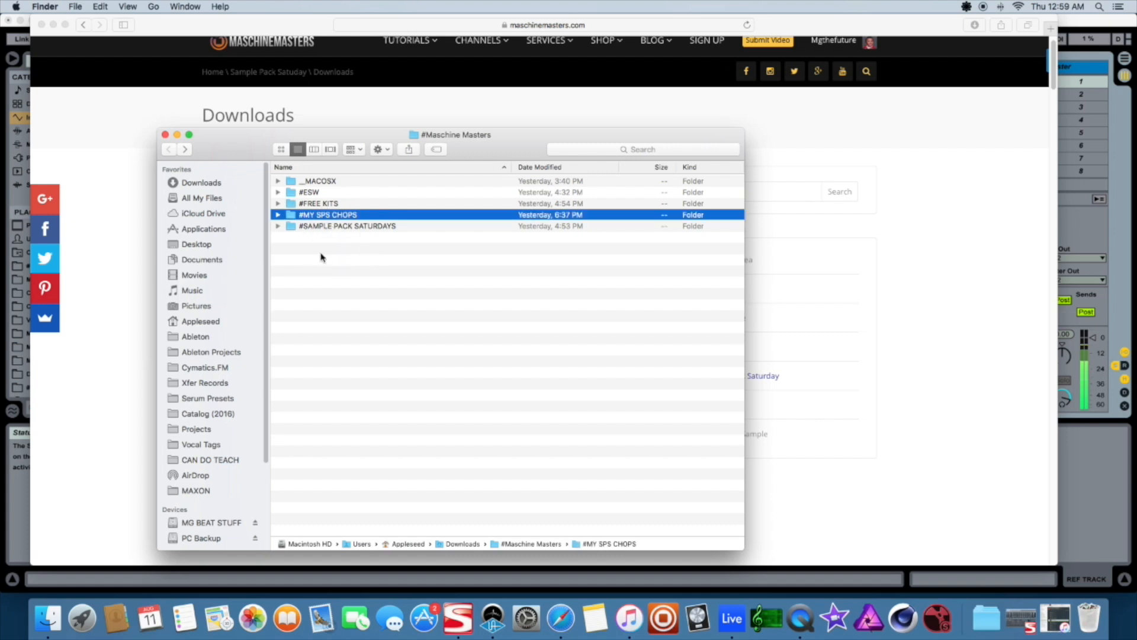
{"action": "left_click", "coordinate": [325, 226]}
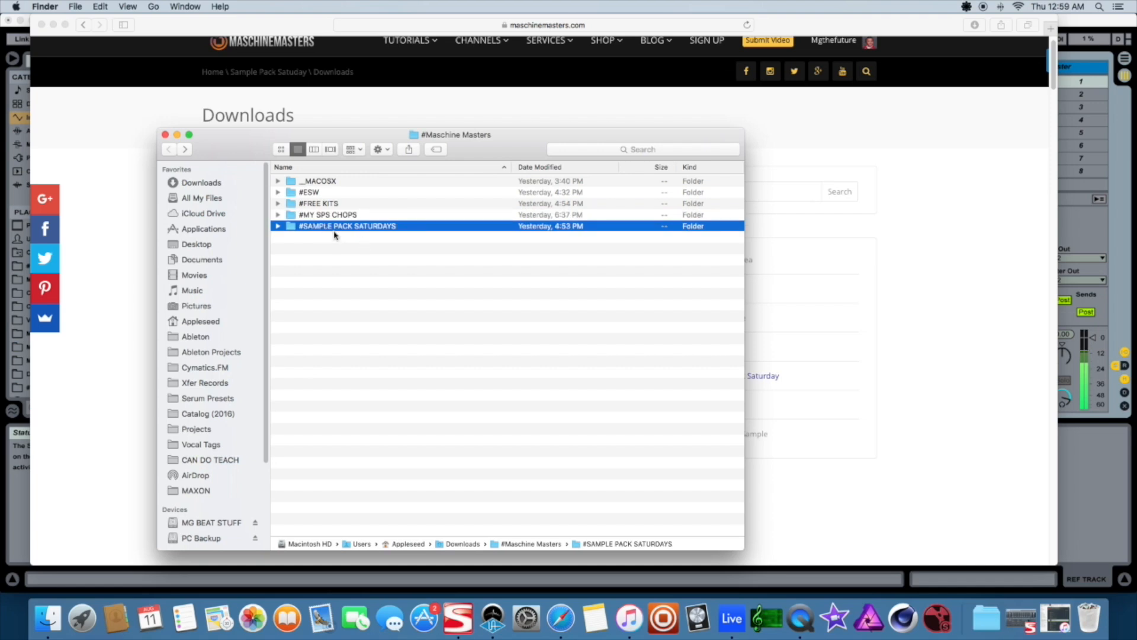
{"action": "left_click", "coordinate": [277, 203]}
{"action": "scroll", "coordinate": [291, 400], "scroll_direction": "down", "scroll_amount": 5}
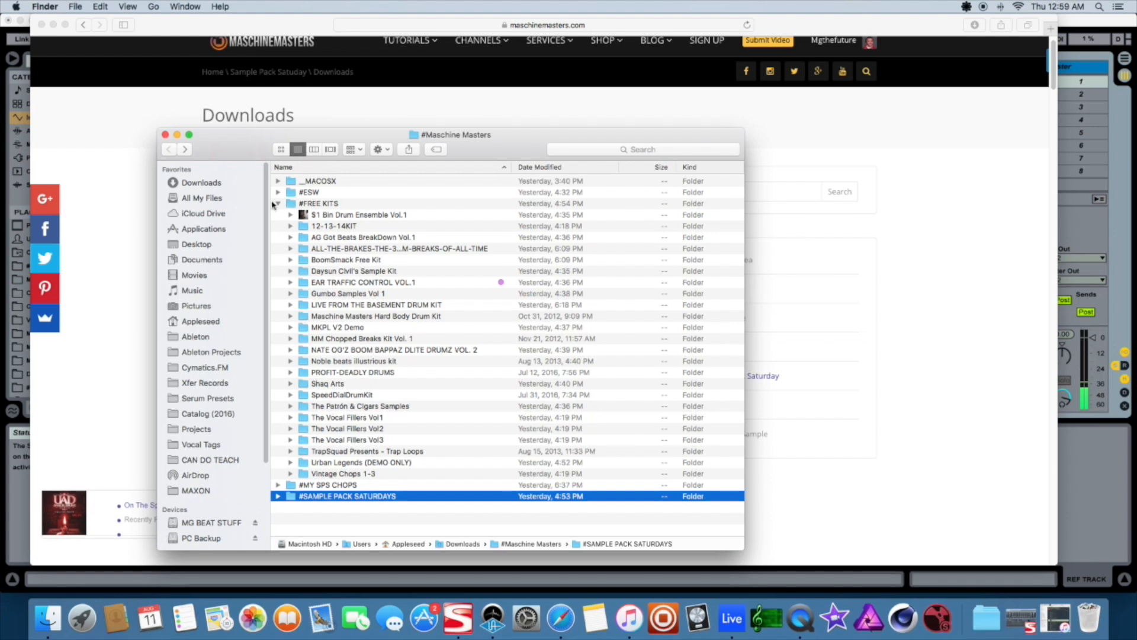
{"action": "left_click", "coordinate": [276, 203]}
{"action": "left_click", "coordinate": [278, 203]}
{"action": "left_click", "coordinate": [278, 226]}
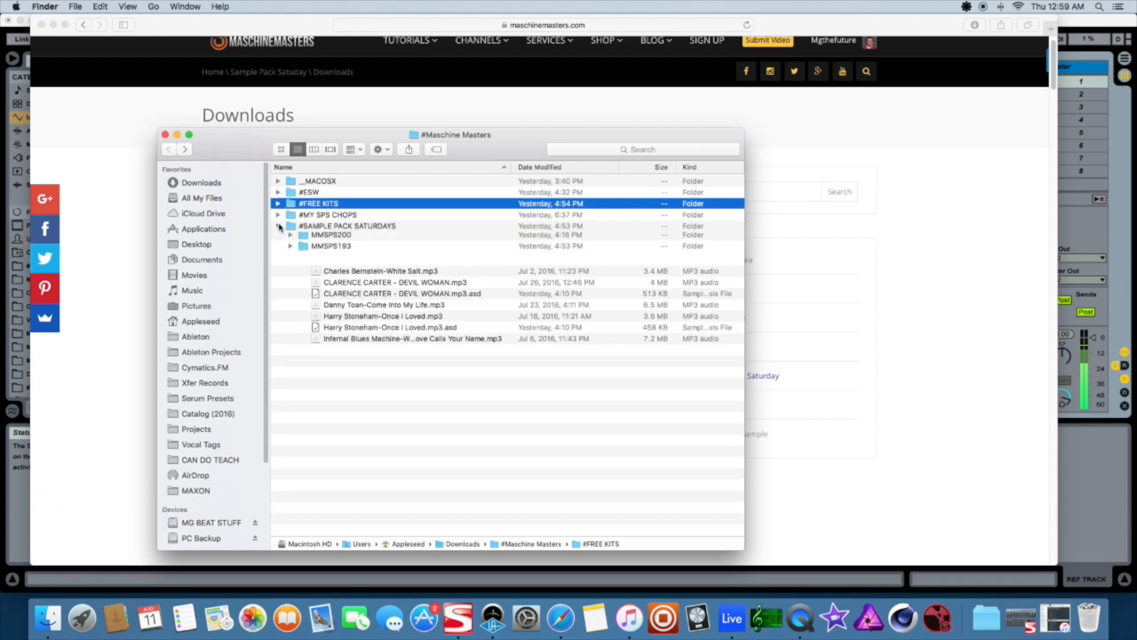
{"action": "left_click", "coordinate": [294, 258]}
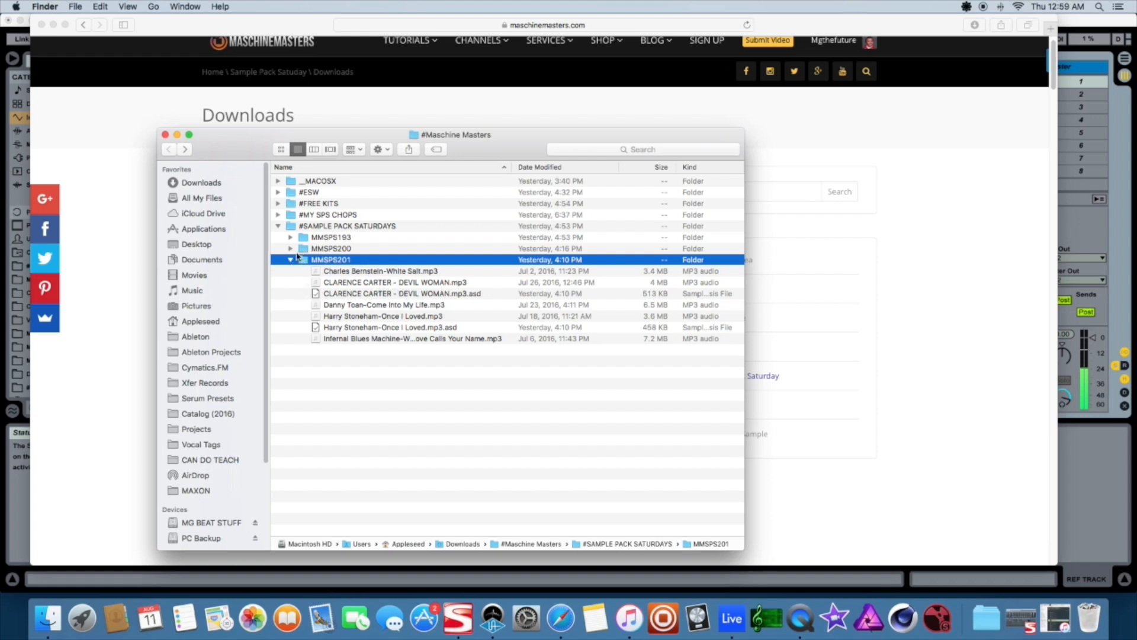
{"action": "left_click", "coordinate": [290, 259]}
{"action": "left_click", "coordinate": [277, 227]}
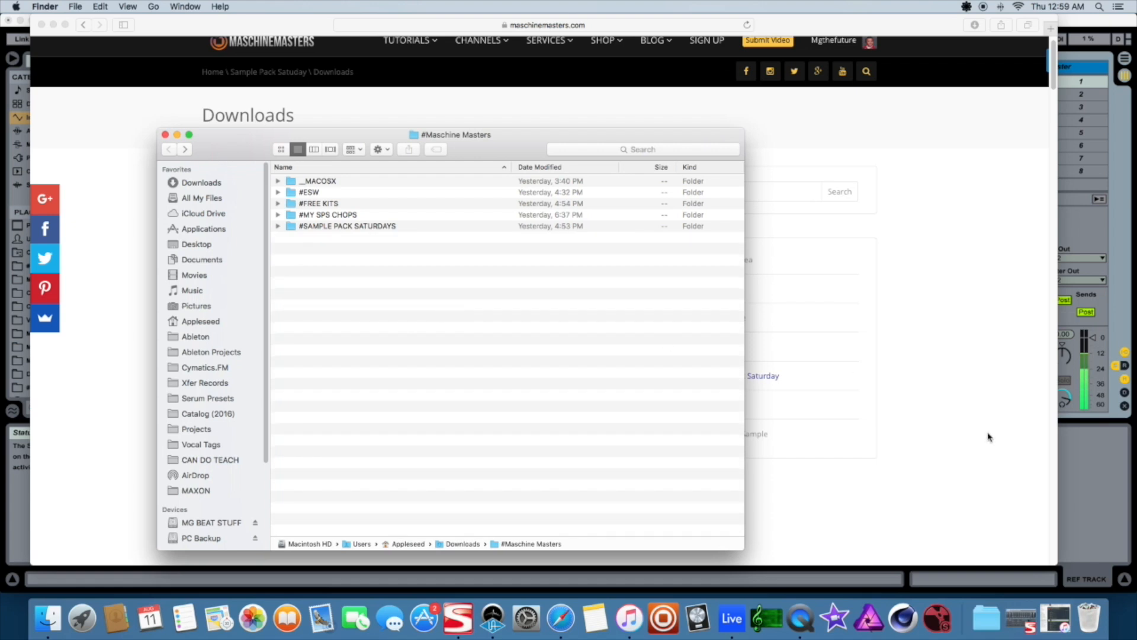
Switch to Live and select the SINGLE SHOTS track to show its Impulse device
{"action": "left_click", "coordinate": [1111, 478]}
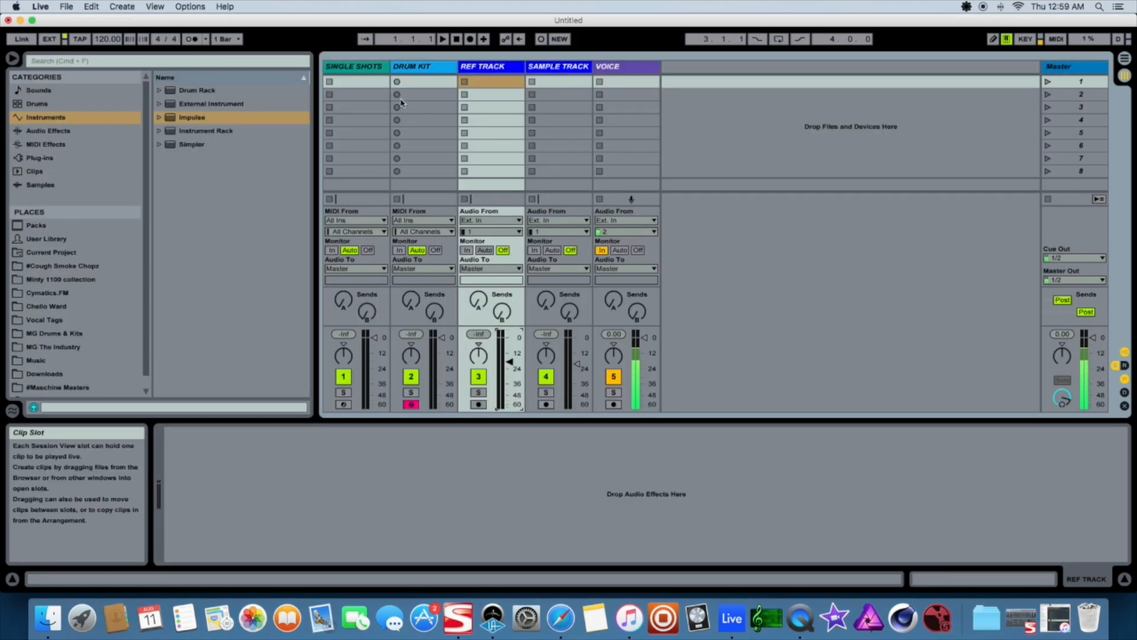
{"action": "left_click", "coordinate": [408, 71]}
{"action": "left_click", "coordinate": [351, 66]}
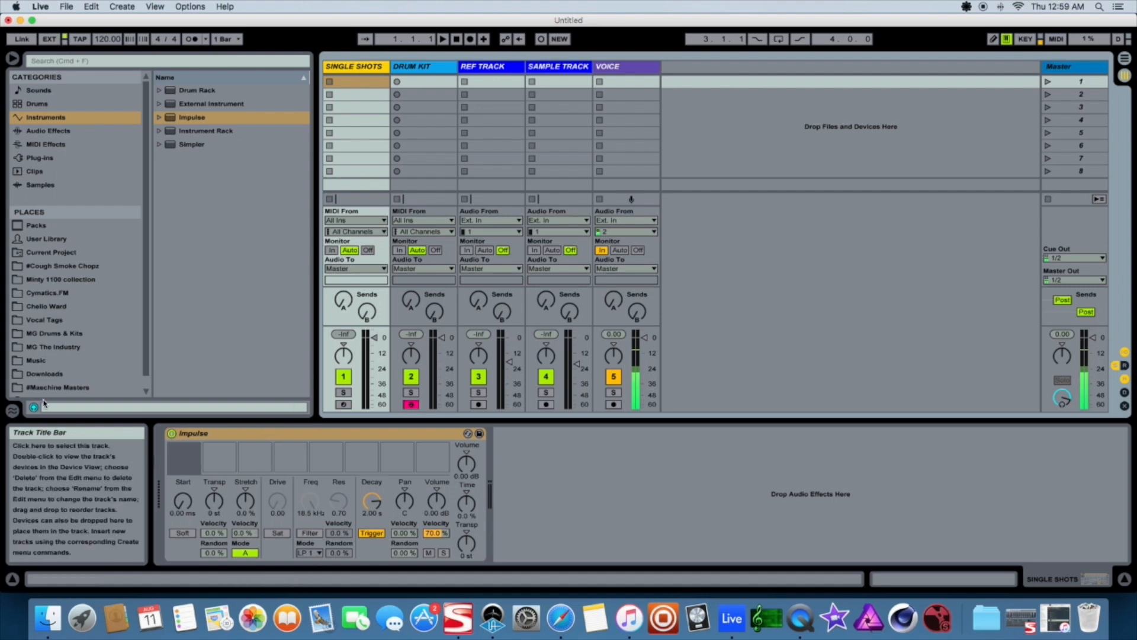
Open the #Maschine Masters place in the browser and expand its #FREE KITS folder
{"action": "left_click", "coordinate": [74, 388]}
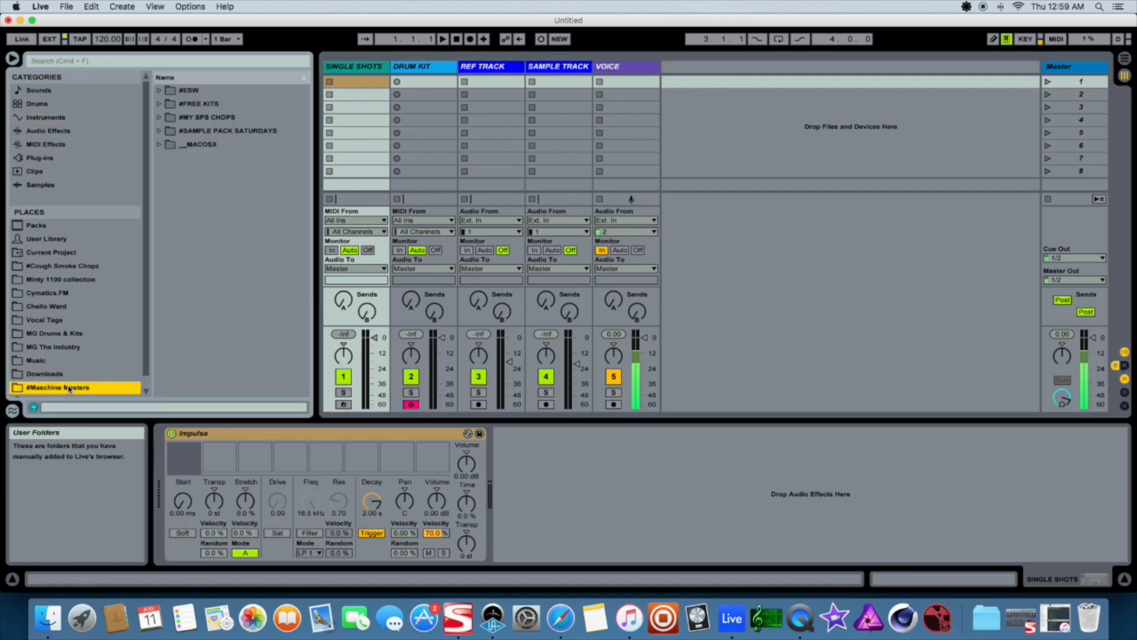
{"action": "scroll", "coordinate": [114, 332], "scroll_direction": "down", "scroll_amount": 1}
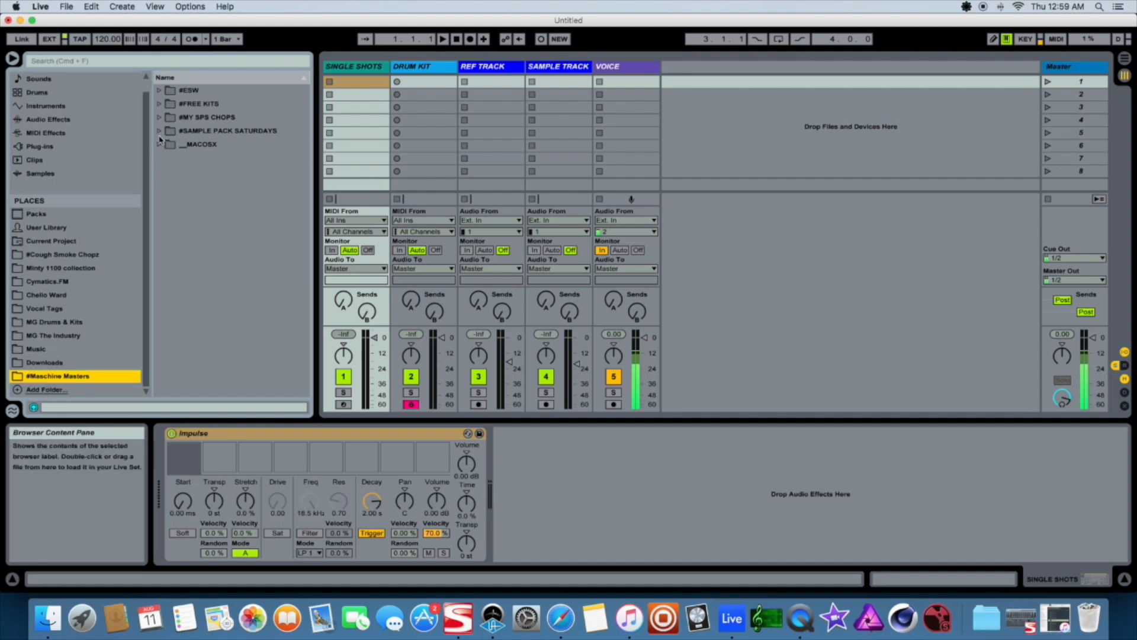
{"action": "left_click", "coordinate": [159, 106]}
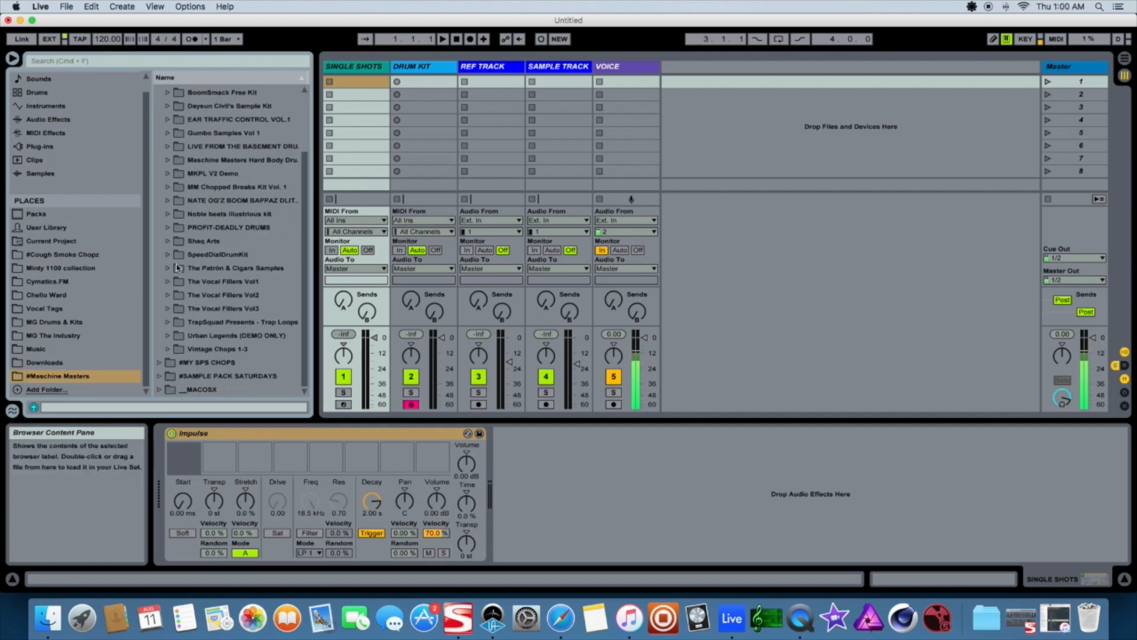
Expand the PROFIT-DEADLY DRUMS kit and its SNARES folder in the browser
{"action": "left_click", "coordinate": [167, 241]}
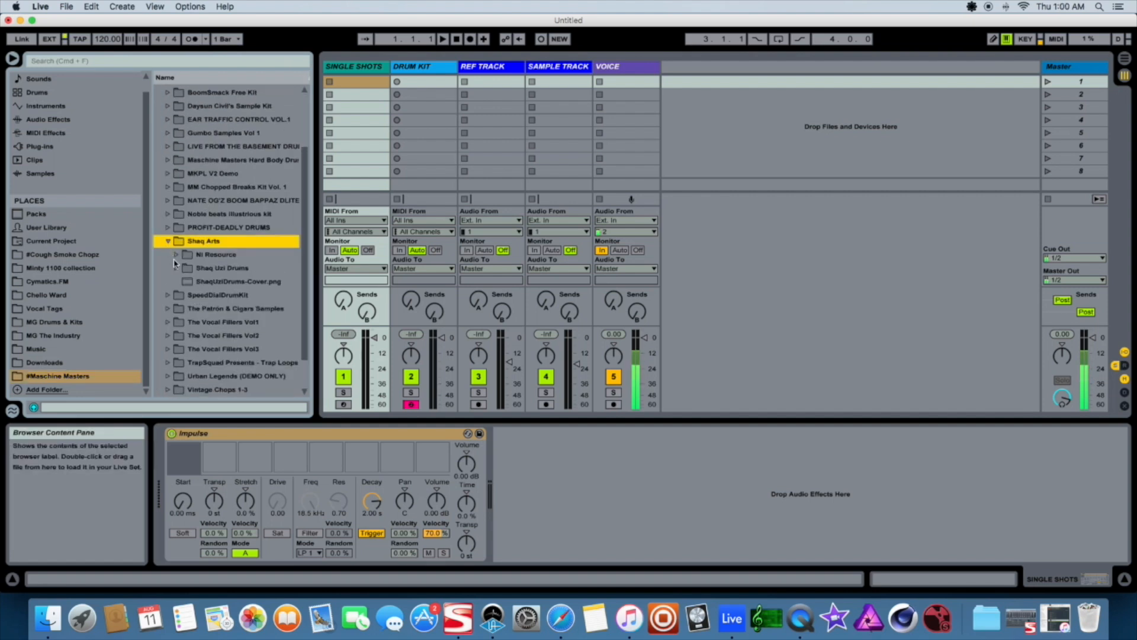
{"action": "left_click", "coordinate": [168, 241]}
{"action": "left_click", "coordinate": [168, 229]}
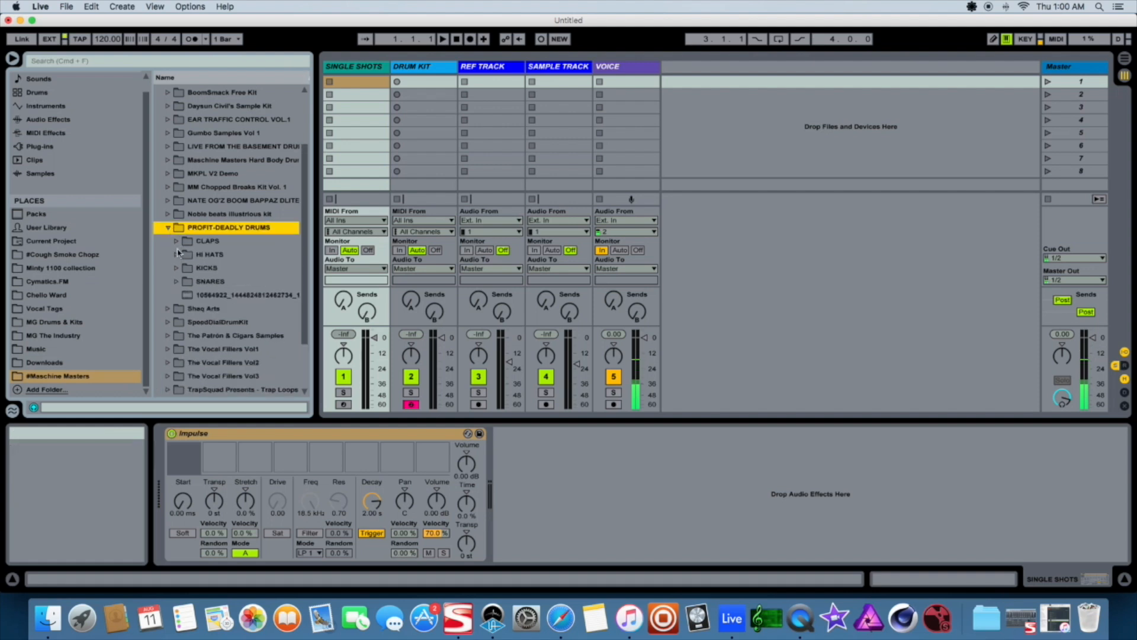
{"action": "left_click", "coordinate": [176, 282]}
{"action": "scroll", "coordinate": [193, 264], "scroll_direction": "down", "scroll_amount": 15}
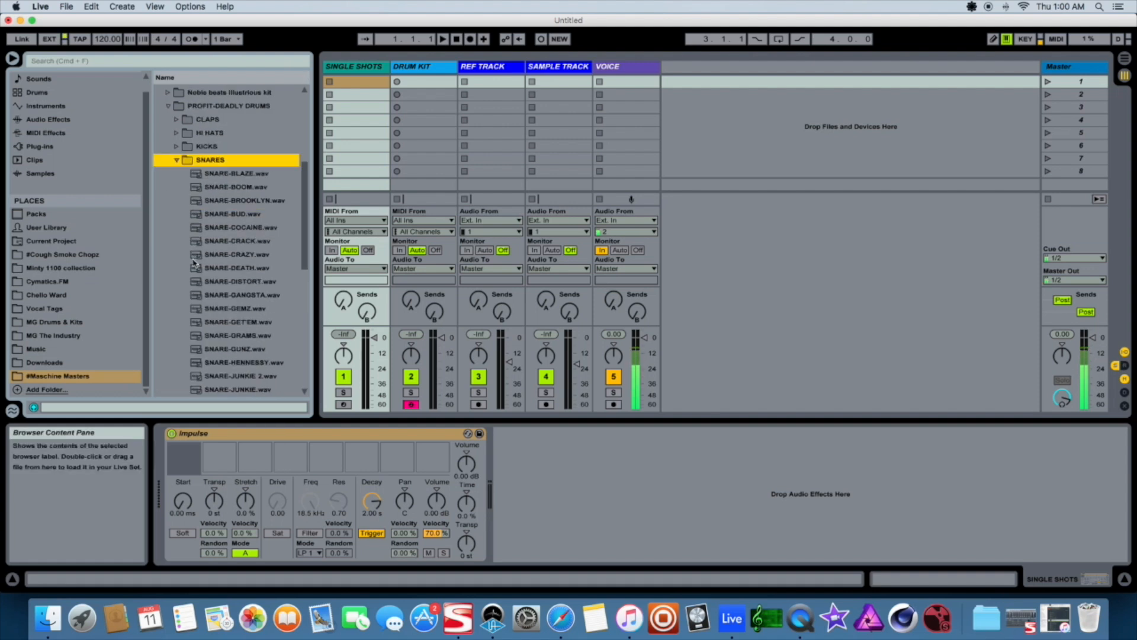
{"action": "scroll", "coordinate": [215, 241], "scroll_direction": "up", "scroll_amount": 5}
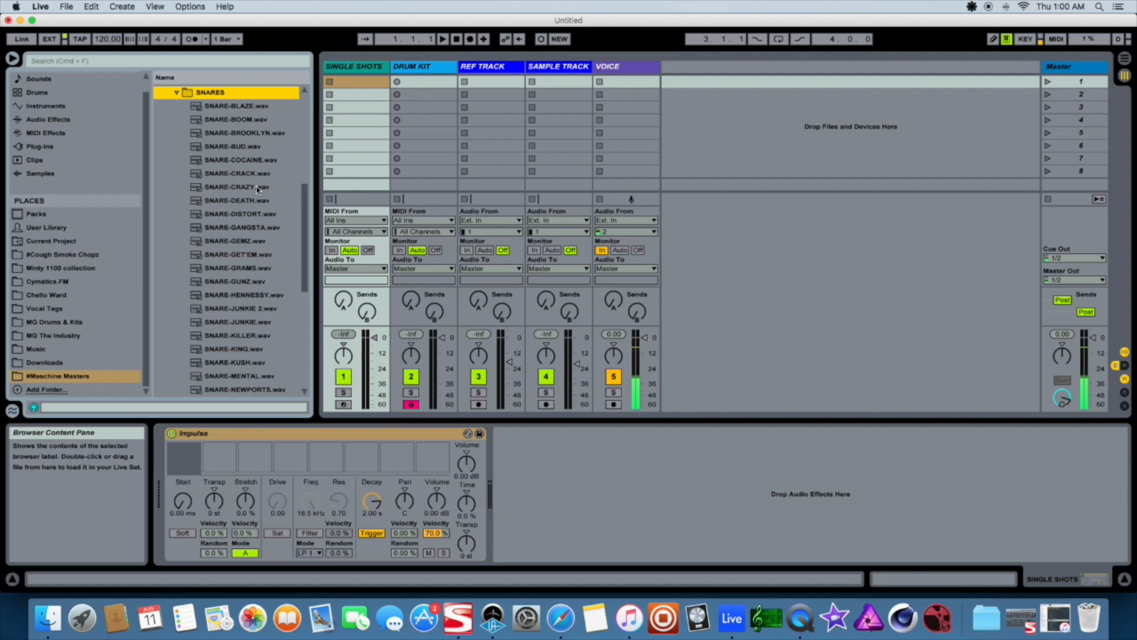
Audition the snare samples in the PROFIT-DEADLY DRUMS SNARES folder one after another
{"action": "left_click", "coordinate": [231, 108]}
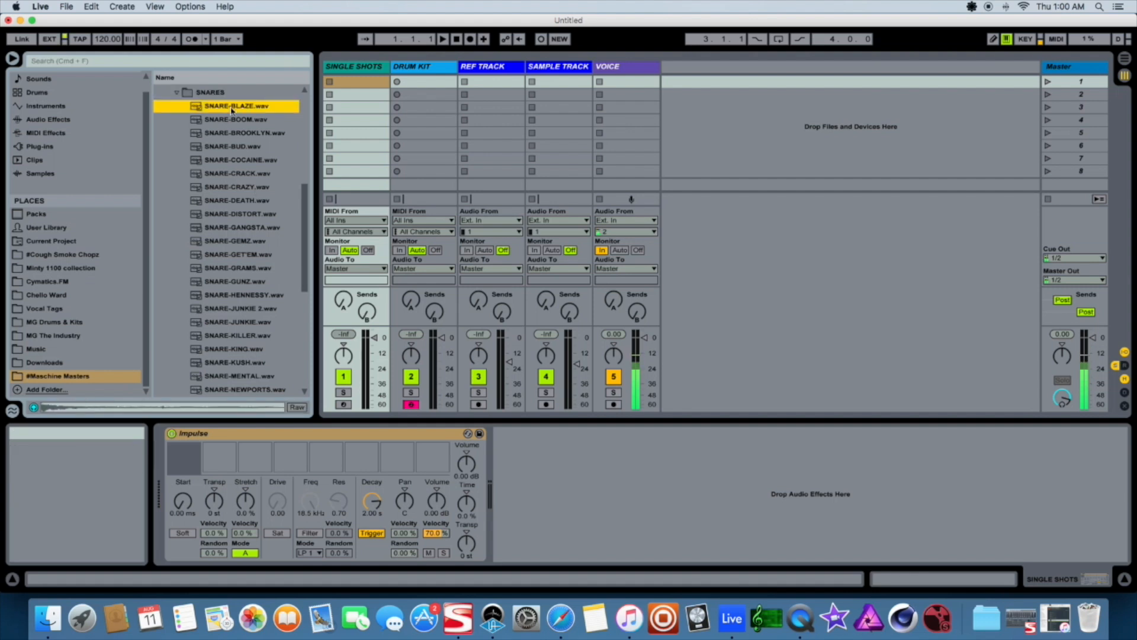
{"action": "key", "text": "Down"}
{"action": "key", "text": "Down"}
{"action": "key", "text": "Down"}
{"action": "key", "text": "Down"}
{"action": "key", "text": "Down"}
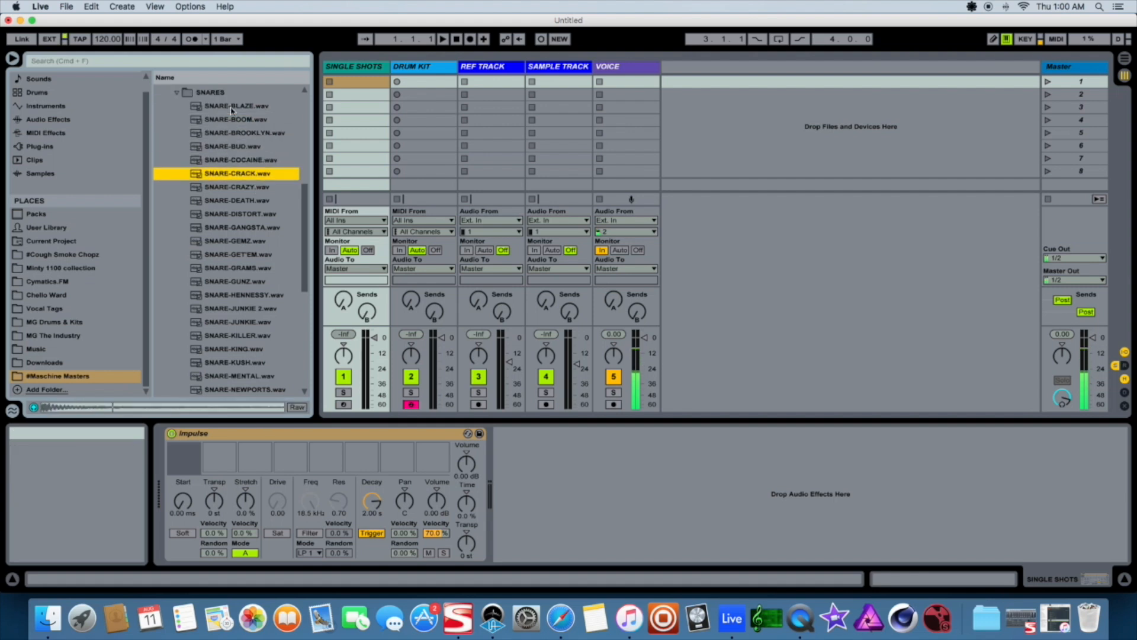
{"action": "key", "text": "Down"}
{"action": "key", "text": "Down"}
{"action": "key", "text": "Down"}
{"action": "key", "text": "Down"}
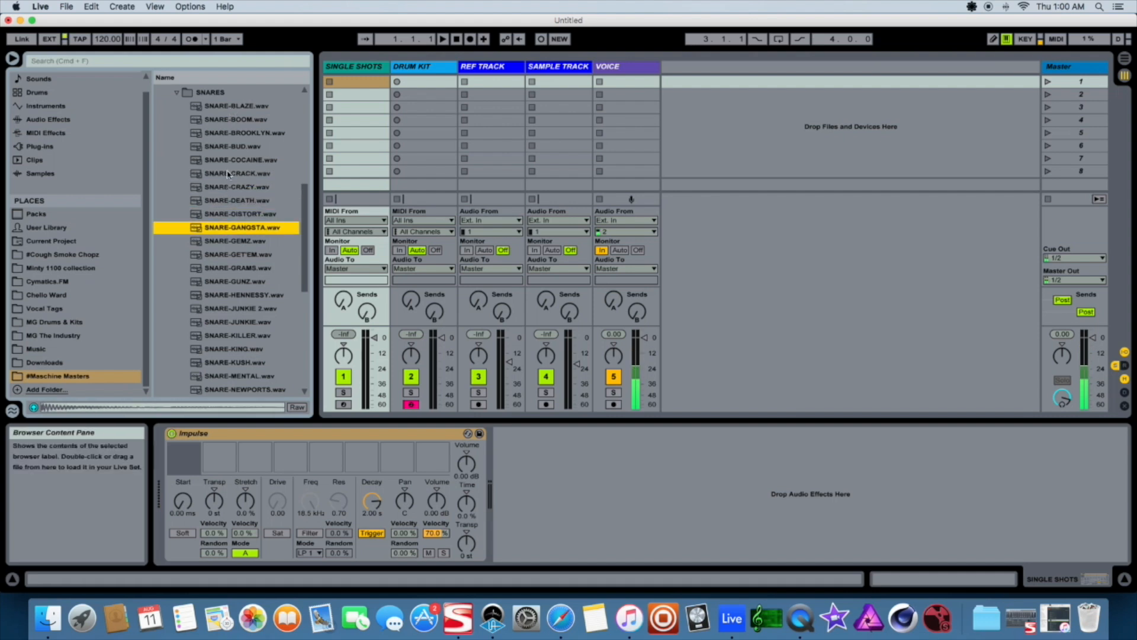
Load four PROFIT-DEADLY DRUMS snares, starting with SNARE-COCAINE and SNARE-GUNZ, into the first four Impulse slots
{"action": "left_click", "coordinate": [230, 161]}
{"action": "left_click_drag", "start_coordinate": [237, 161], "coordinate": [184, 459]}
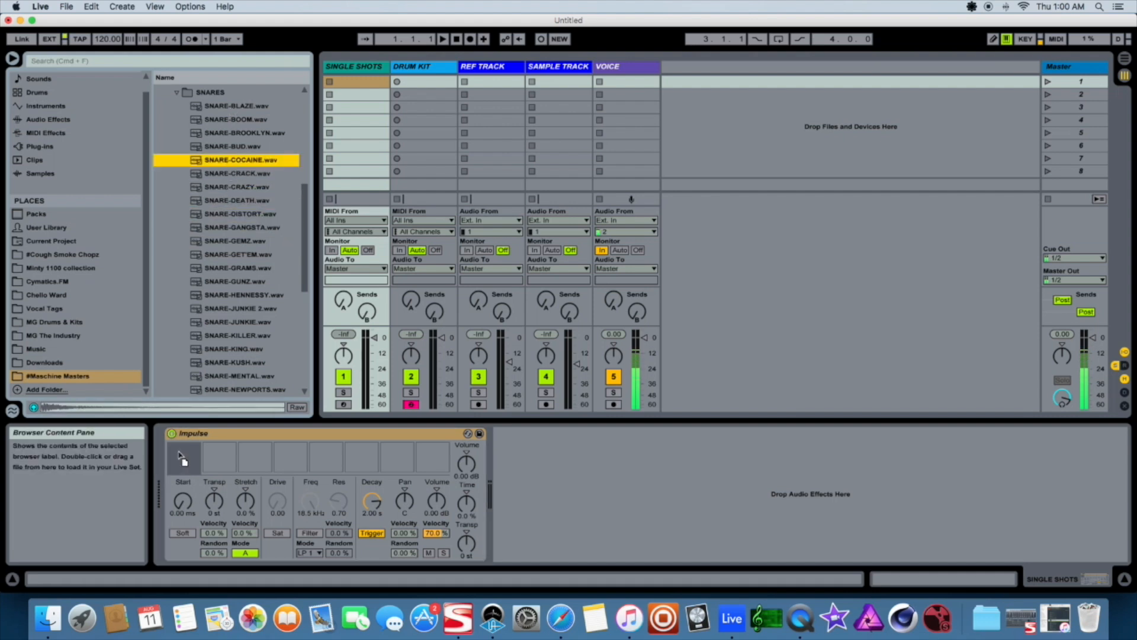
{"action": "left_click_drag", "start_coordinate": [215, 280], "coordinate": [222, 463]}
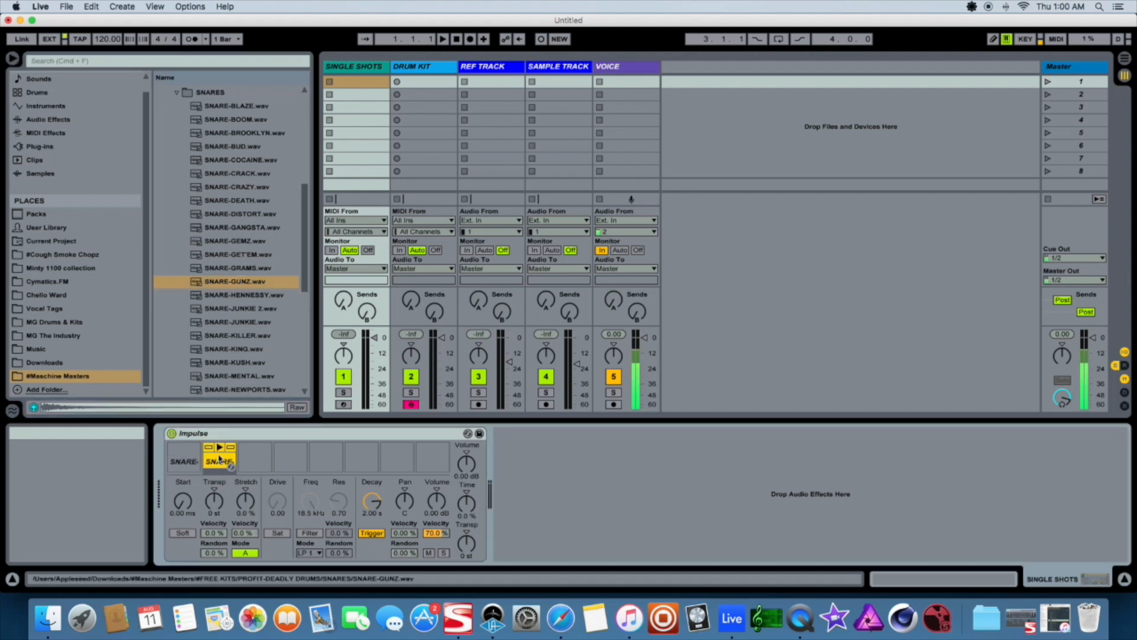
{"action": "left_click", "coordinate": [227, 349]}
{"action": "left_click_drag", "start_coordinate": [256, 379], "coordinate": [257, 459]}
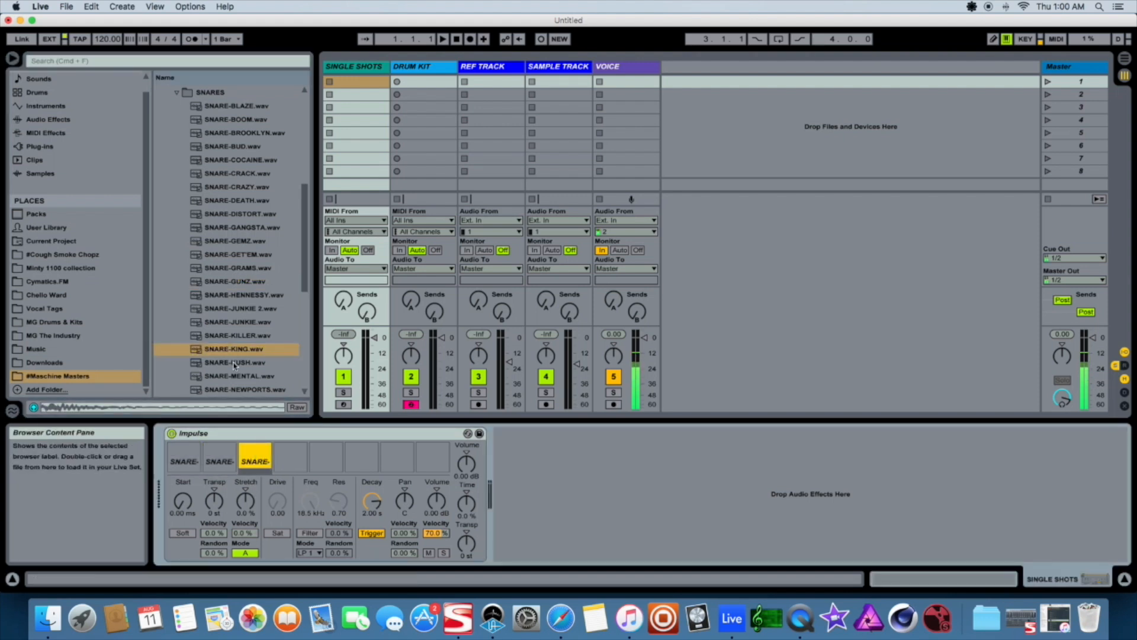
{"action": "left_click", "coordinate": [236, 377]}
{"action": "left_click_drag", "start_coordinate": [248, 378], "coordinate": [290, 462]}
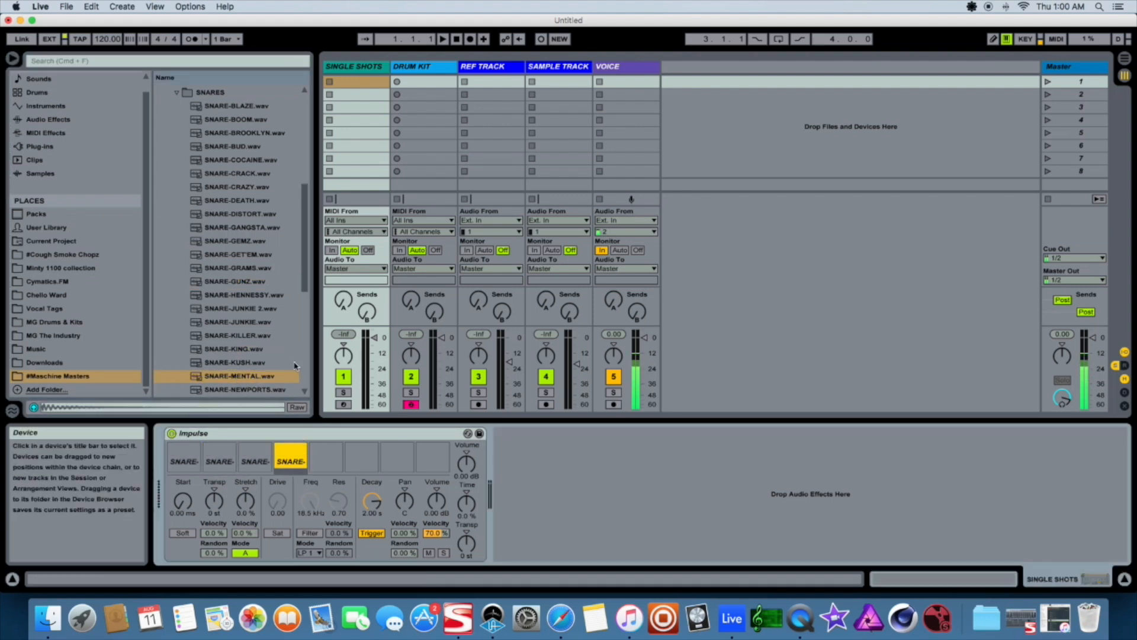
Save the loaded Impulse as a preset named PROFIT - SNARES
{"action": "scroll", "coordinate": [256, 216], "scroll_direction": "down", "scroll_amount": 3}
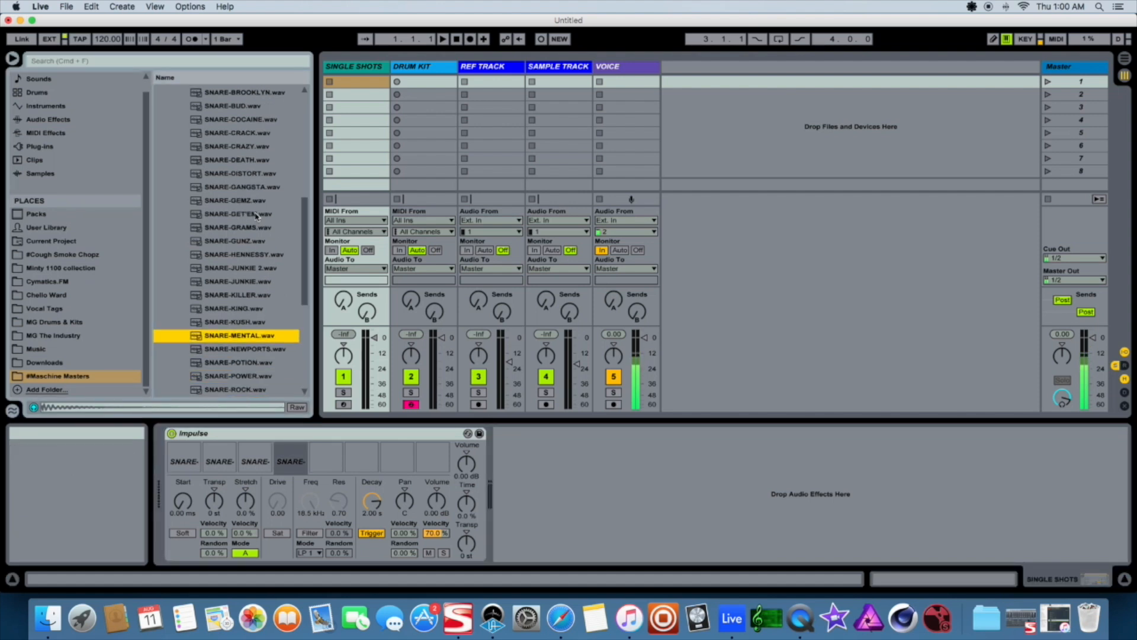
{"action": "scroll", "coordinate": [256, 215], "scroll_direction": "down", "scroll_amount": 2}
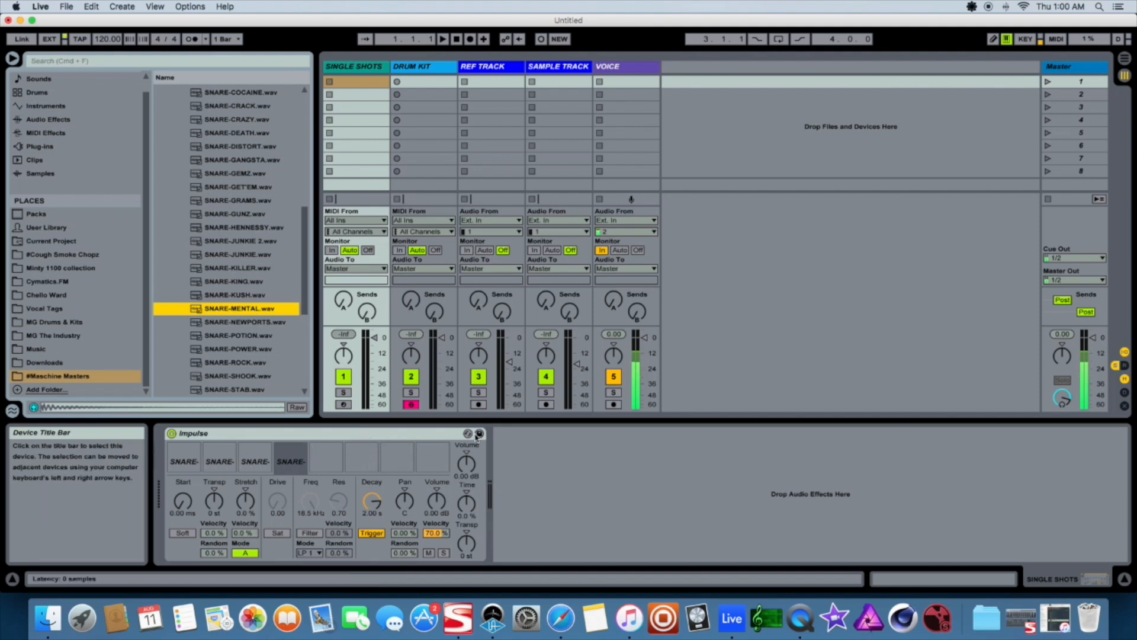
{"action": "left_click_drag", "start_coordinate": [304, 265], "coordinate": [311, 215]}
{"action": "scroll", "coordinate": [230, 179], "scroll_direction": "up", "scroll_amount": 2}
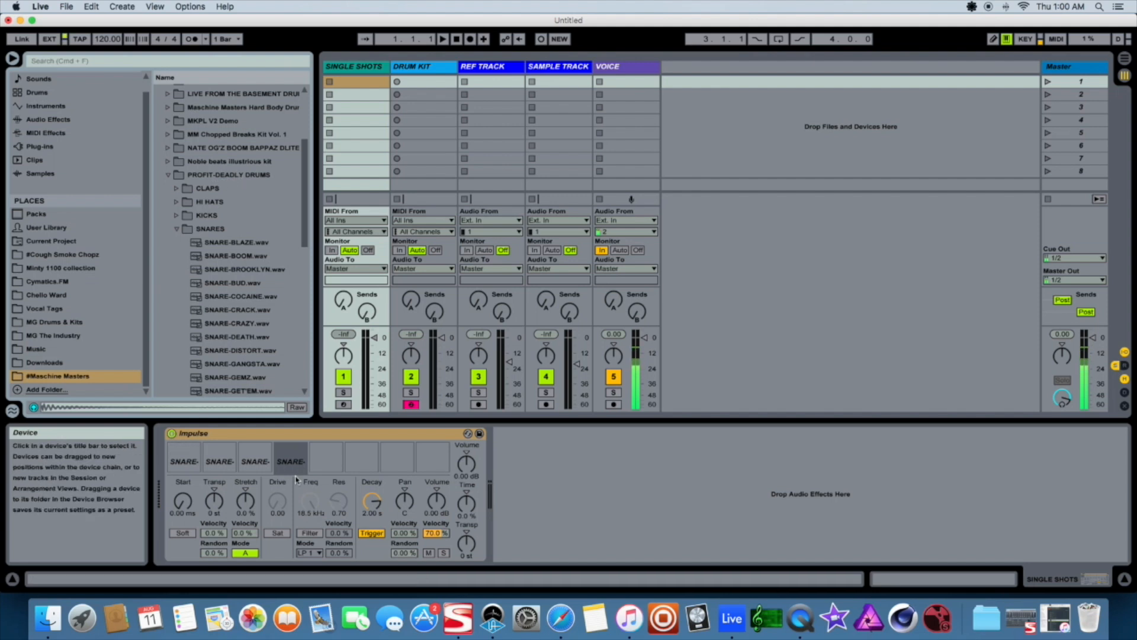
{"action": "left_click", "coordinate": [479, 433]}
{"action": "type", "text": "o"}
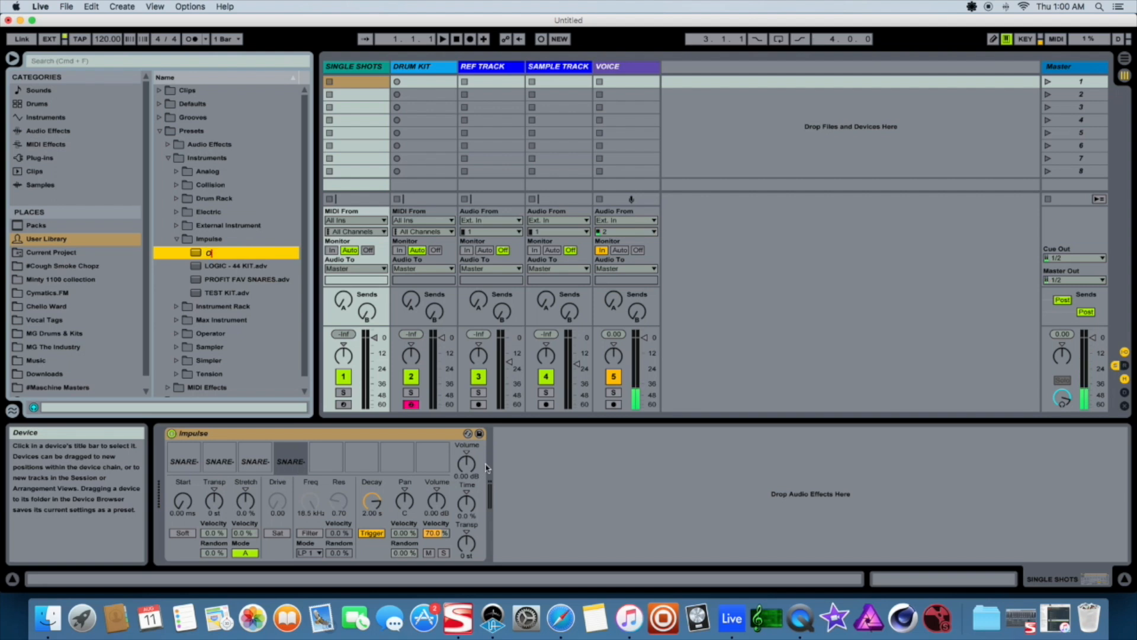
{"action": "key", "text": "BackSpace"}
{"action": "type", "text": "PROFIT - SNARES"}
{"action": "key", "text": "Return"}
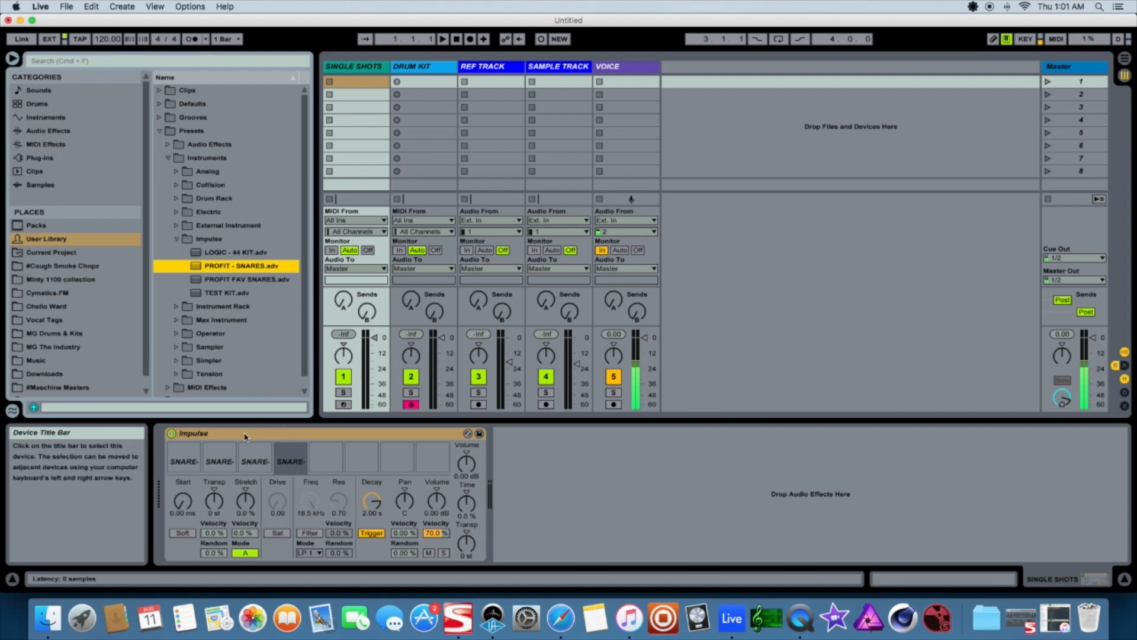
Delete the Impulse device from the SINGLE SHOTS track
{"action": "left_click", "coordinate": [307, 436]}
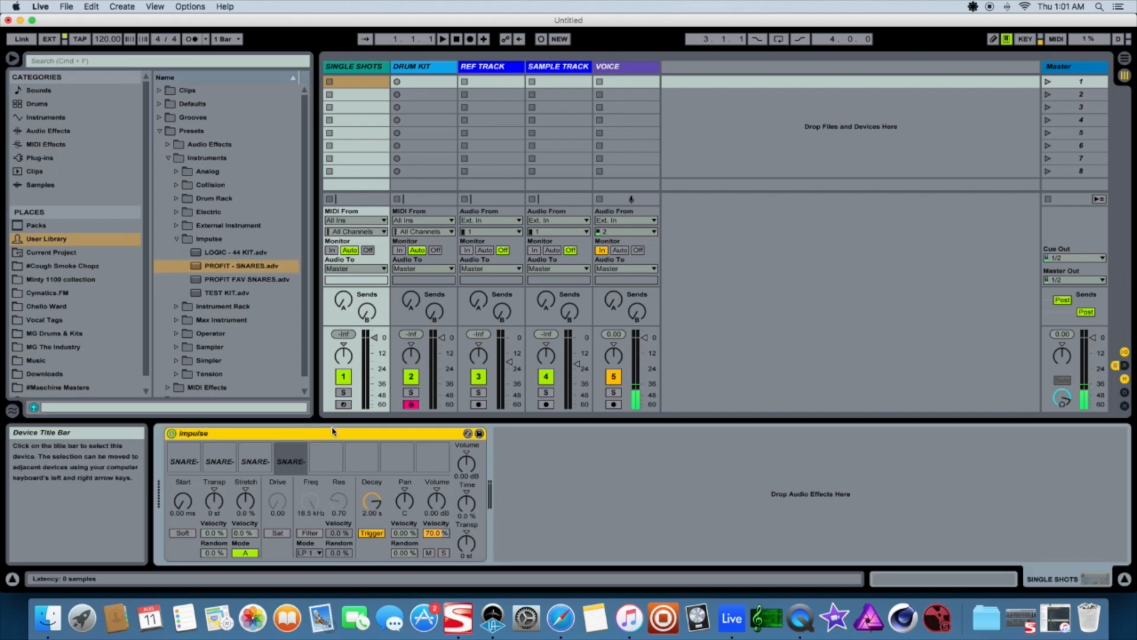
{"action": "key", "text": "Delete"}
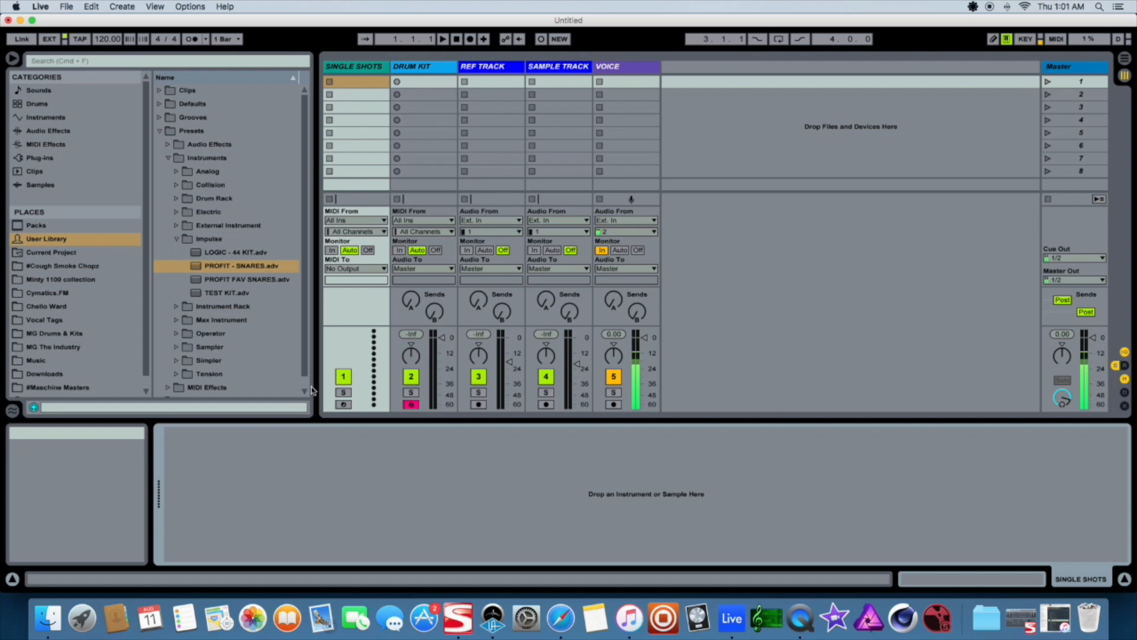
Load the PROFIT FAV SNARES Impulse preset onto the SINGLE SHOTS track and delete it again
{"action": "left_click", "coordinate": [46, 117]}
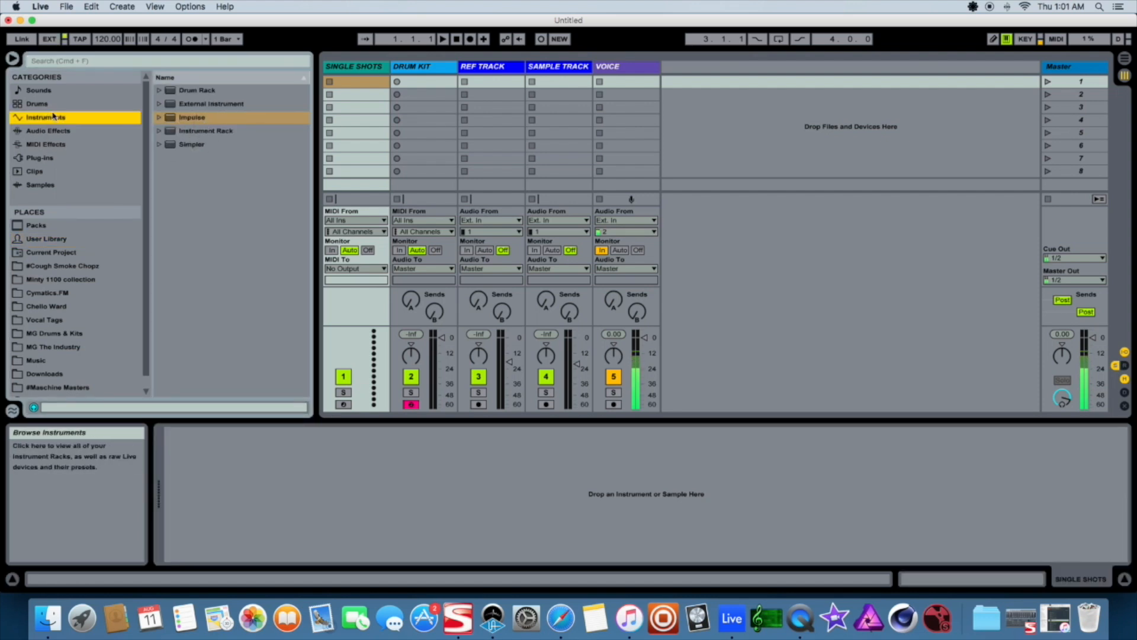
{"action": "left_click", "coordinate": [159, 117]}
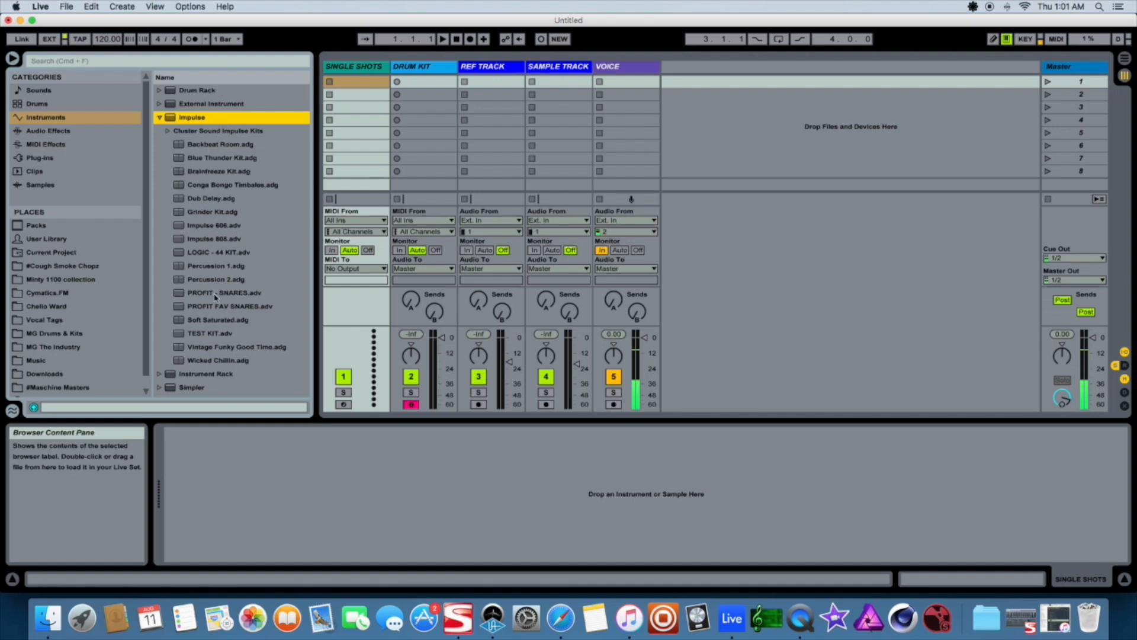
{"action": "left_click_drag", "start_coordinate": [225, 310], "coordinate": [304, 450]}
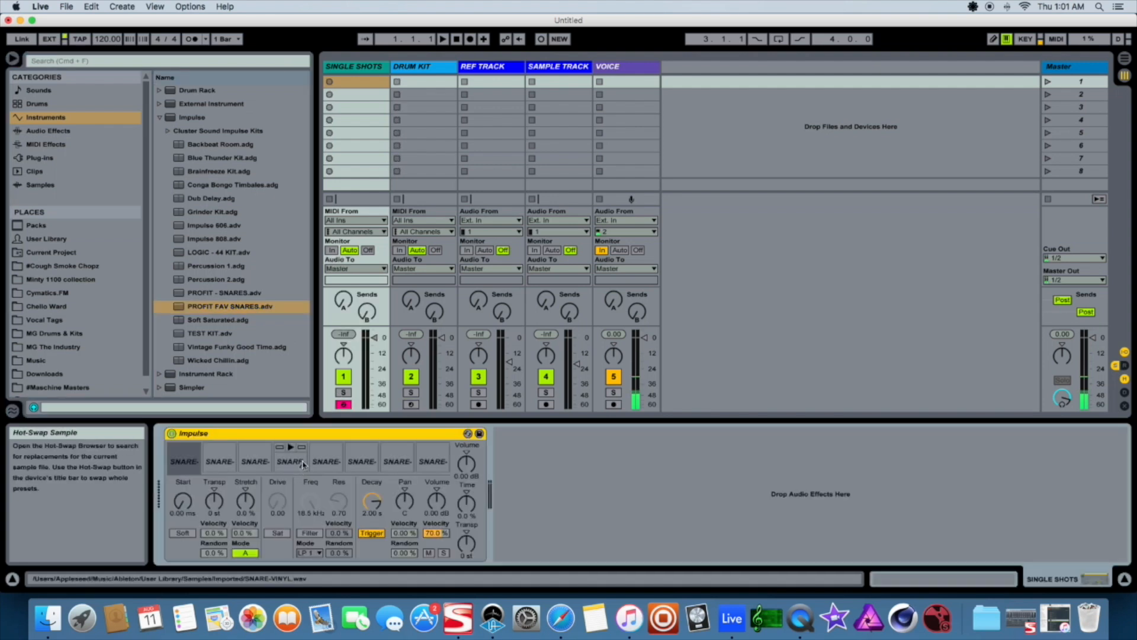
{"action": "key", "text": "Delete"}
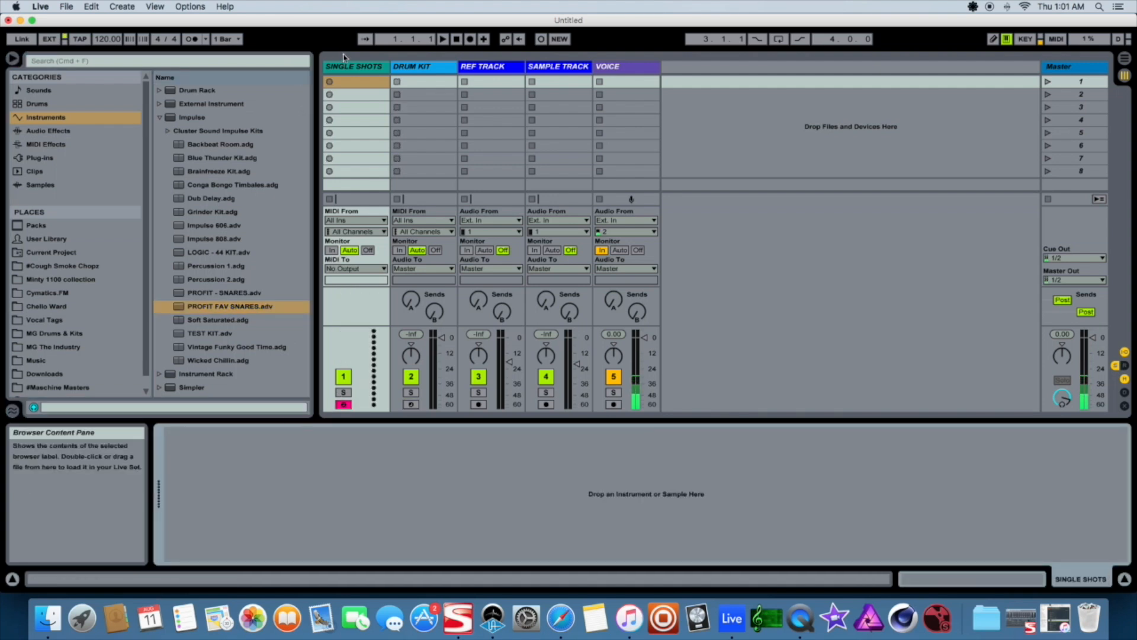
Select the DRUM KIT track to show its Impulse device
{"action": "left_click", "coordinate": [421, 69]}
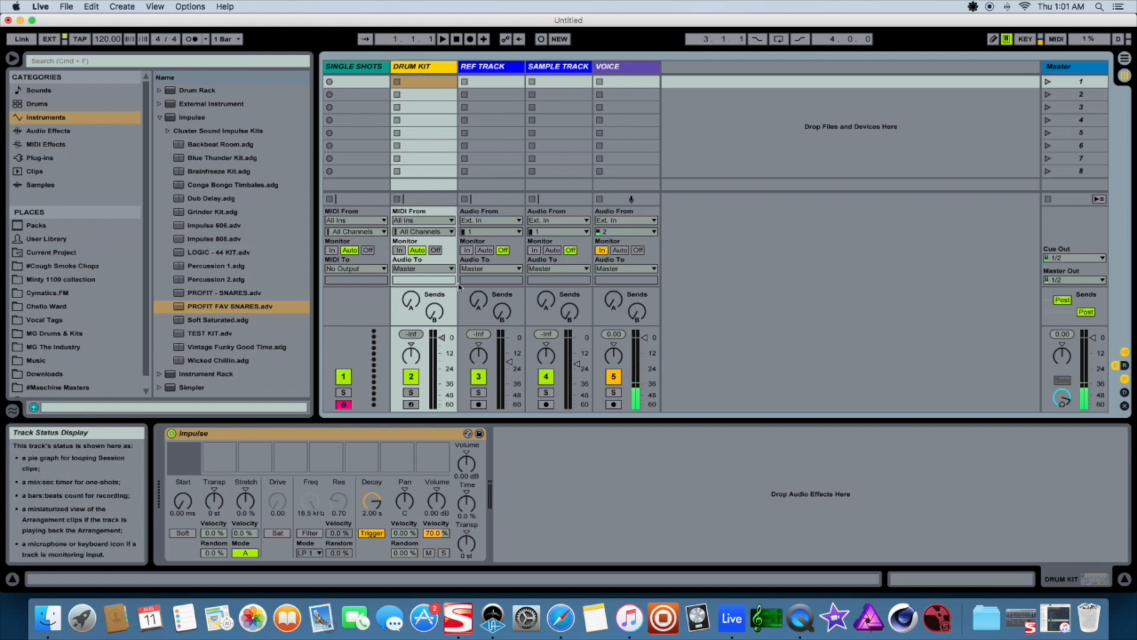
{"action": "left_click", "coordinate": [369, 438]}
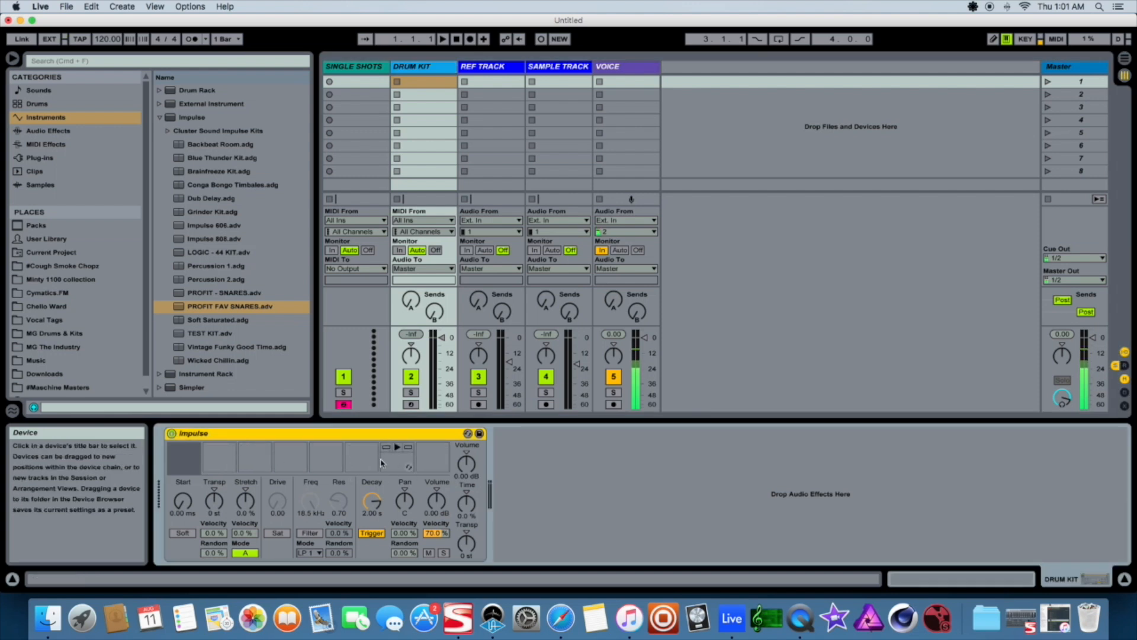
{"action": "left_click", "coordinate": [482, 70]}
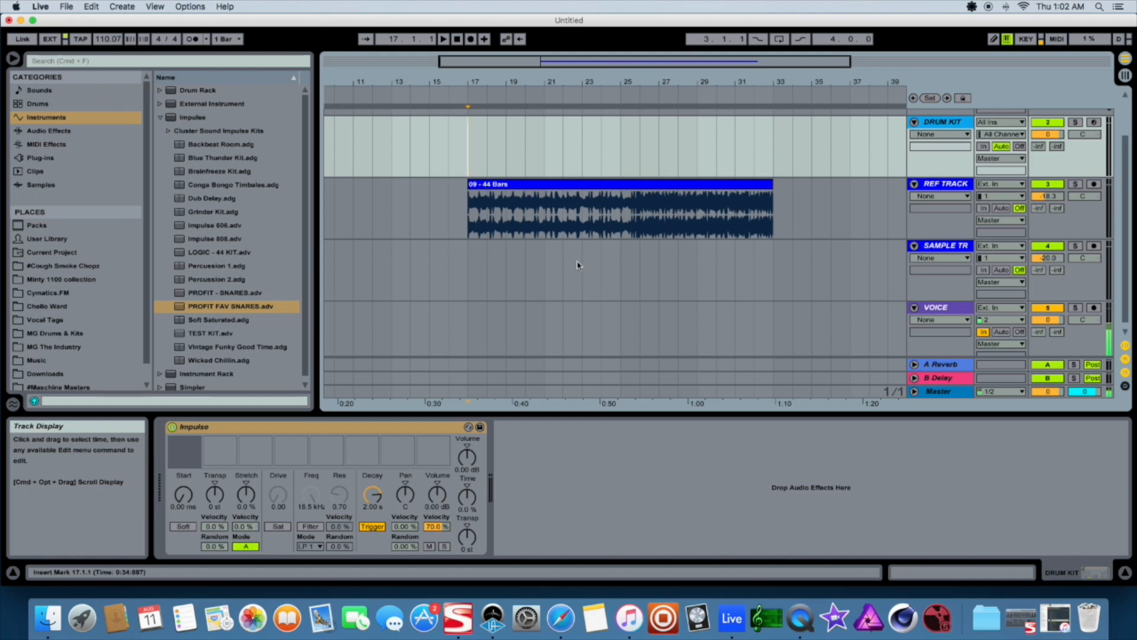
Play the reference track in Arrangement view from bar 17 and stop playback
{"action": "left_click", "coordinate": [467, 250]}
{"action": "key", "text": "space"}
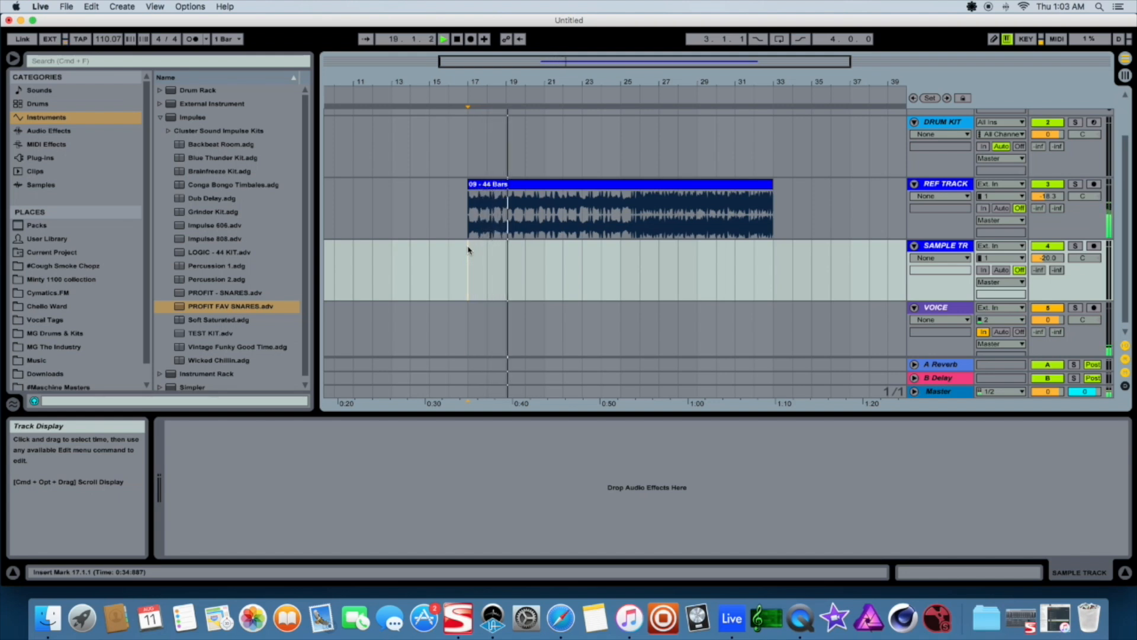
{"action": "left_click", "coordinate": [621, 167]}
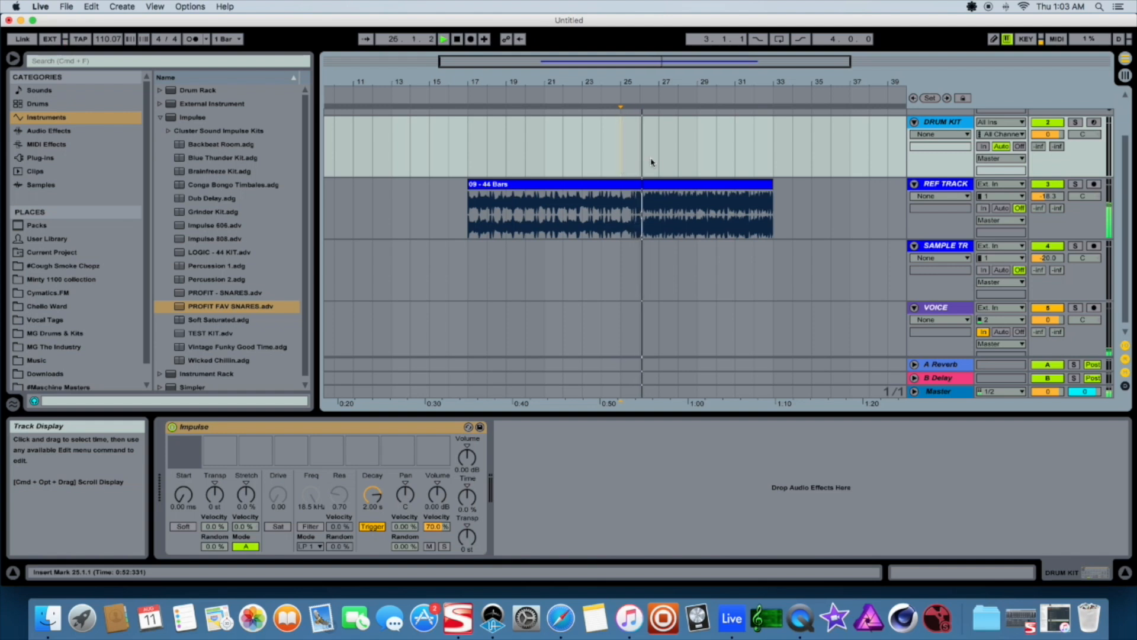
{"action": "key", "text": "space"}
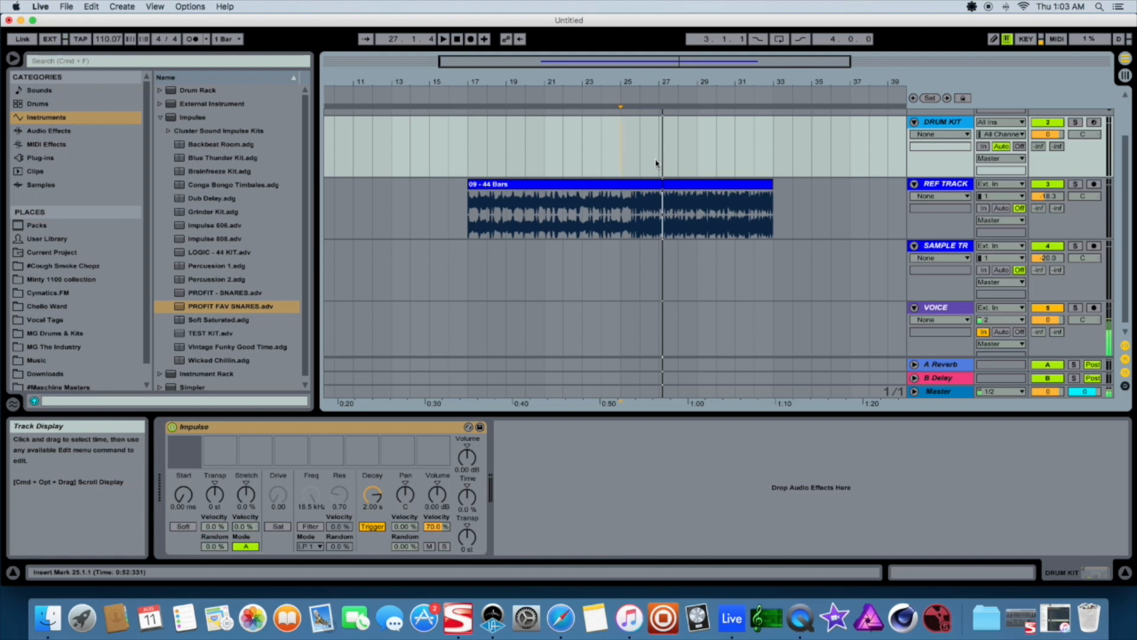
Open the #Maschine Masters place and collapse the SNARES folder and the PROFIT-DEADLY DRUMS kit
{"action": "scroll", "coordinate": [138, 371], "scroll_direction": "down", "scroll_amount": 1}
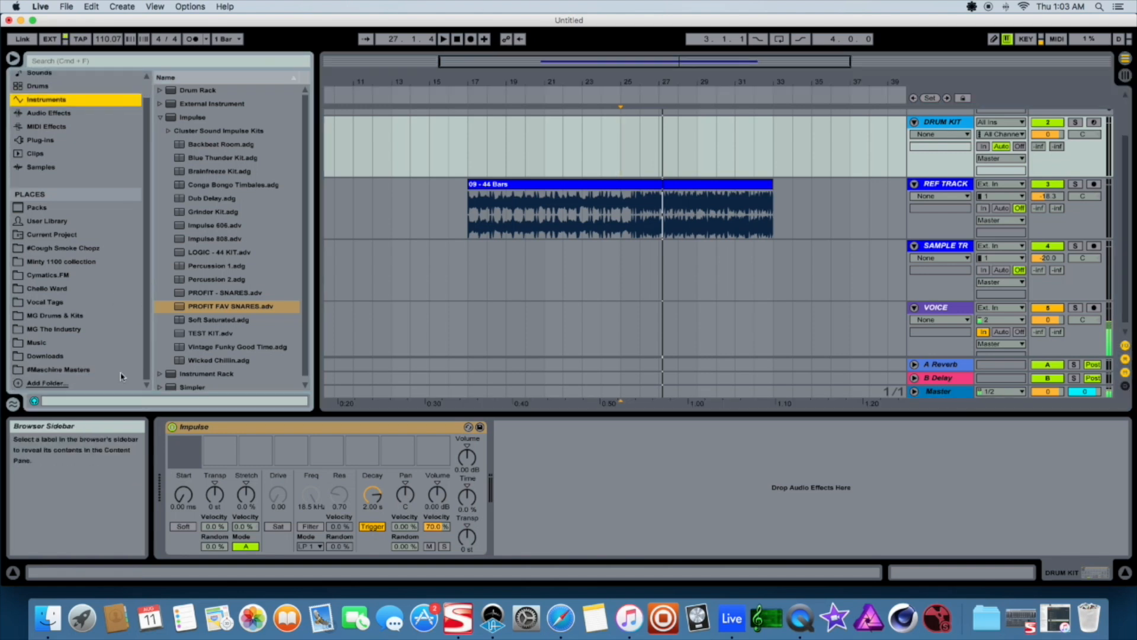
{"action": "left_click", "coordinate": [62, 371]}
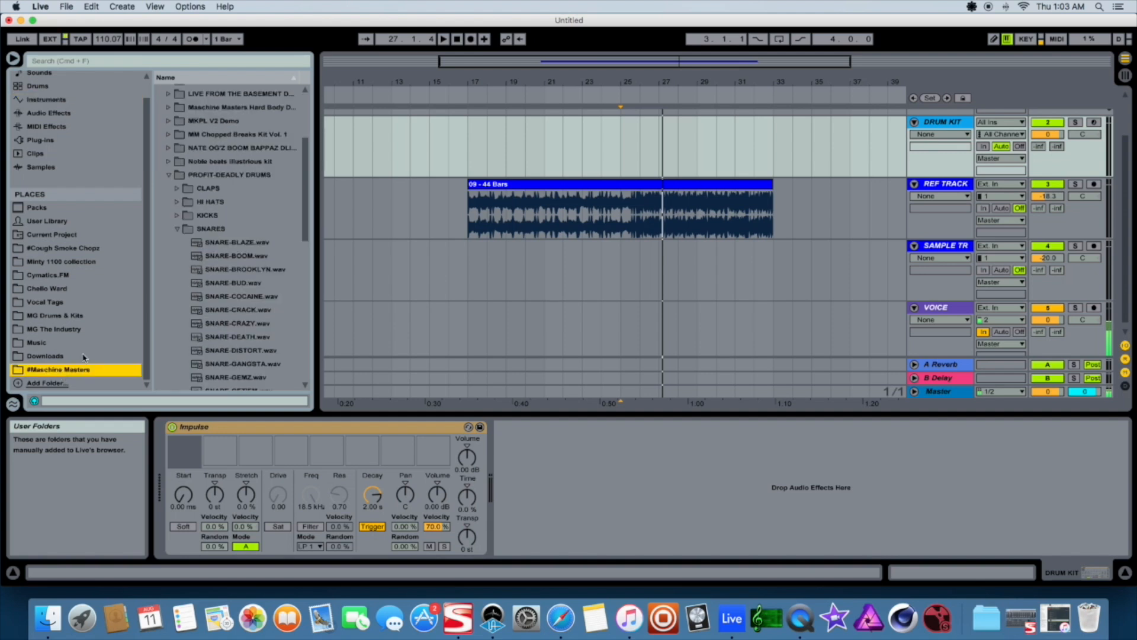
{"action": "left_click", "coordinate": [178, 232]}
{"action": "left_click", "coordinate": [169, 174]}
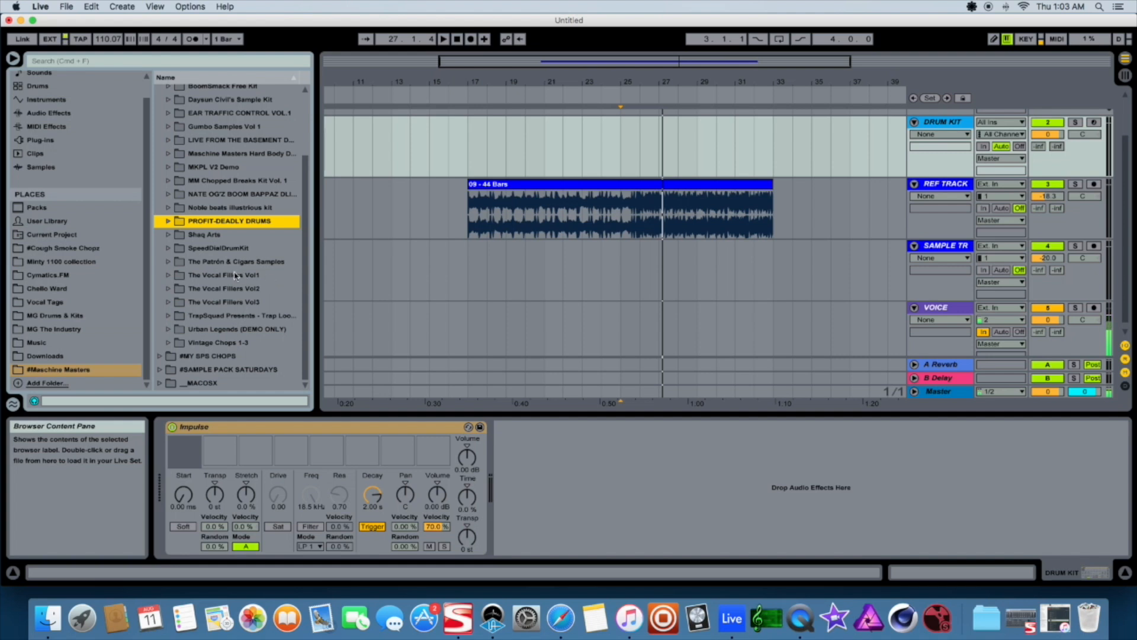
Expand the SpeedDialDrumKit kit and its Snares folder in the browser
{"action": "scroll", "coordinate": [268, 266], "scroll_direction": "up", "scroll_amount": 1}
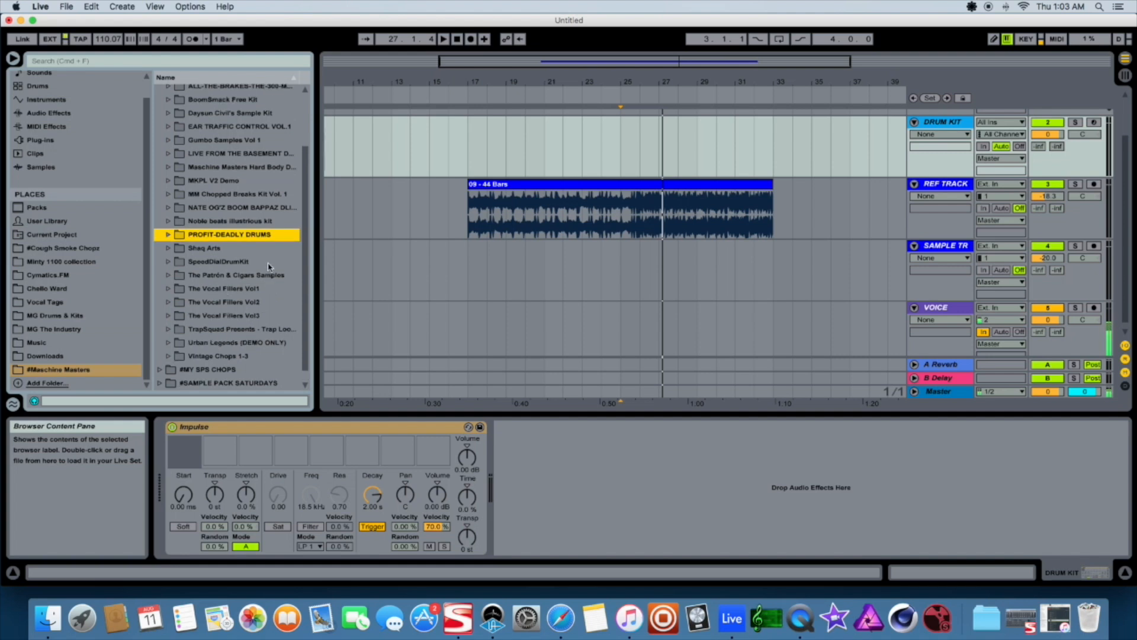
{"action": "scroll", "coordinate": [249, 270], "scroll_direction": "up", "scroll_amount": 2}
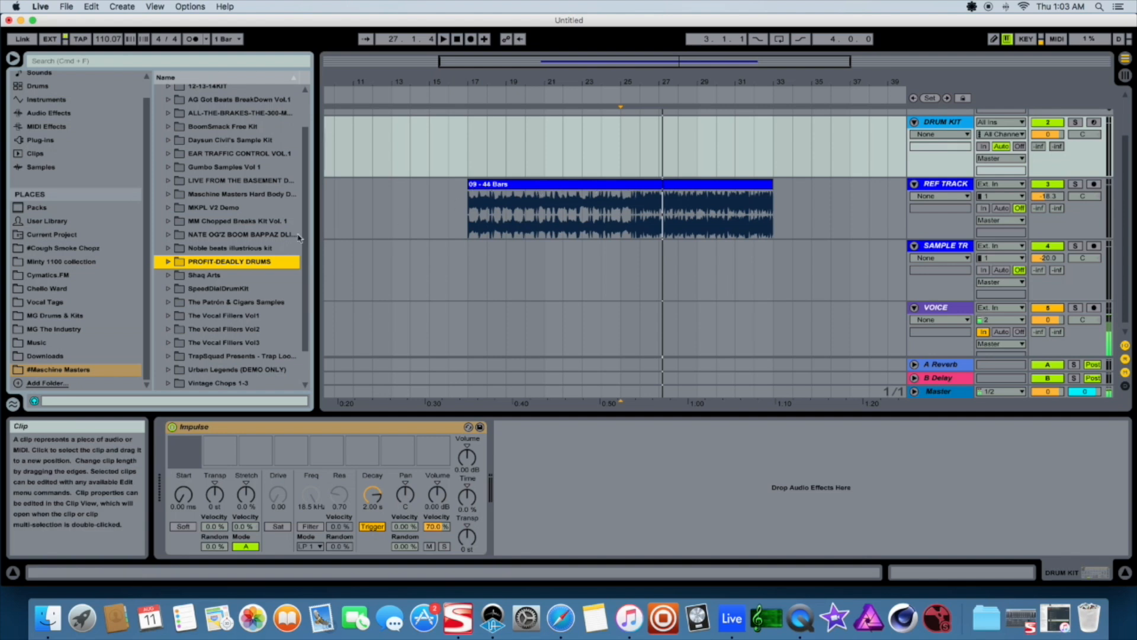
{"action": "scroll", "coordinate": [235, 265], "scroll_direction": "up", "scroll_amount": 3}
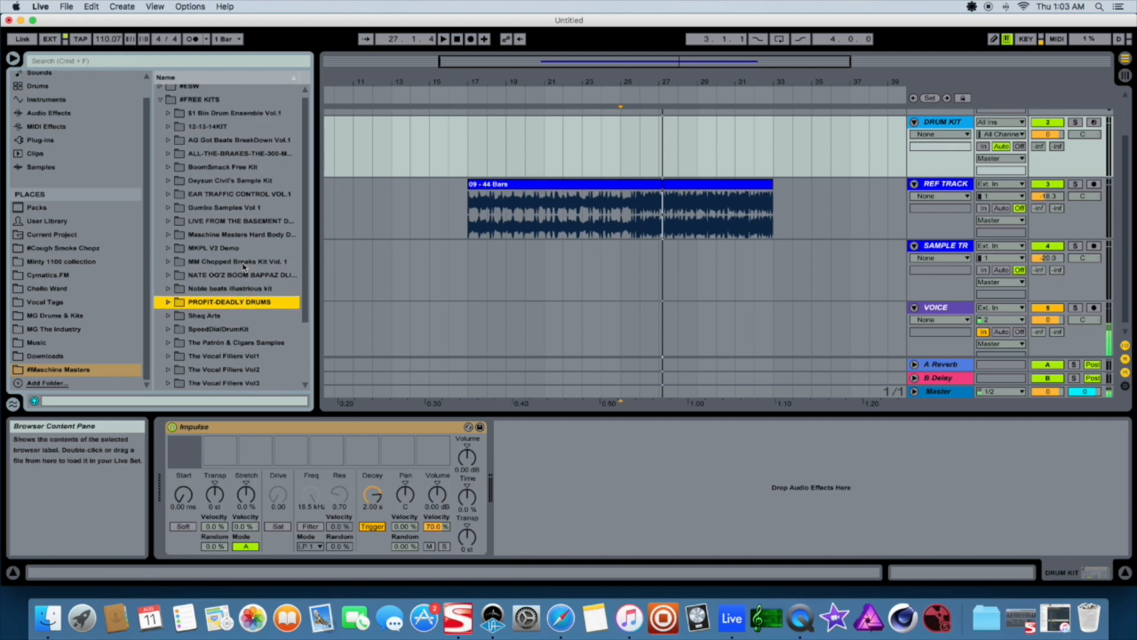
{"action": "scroll", "coordinate": [235, 258], "scroll_direction": "down", "scroll_amount": 5}
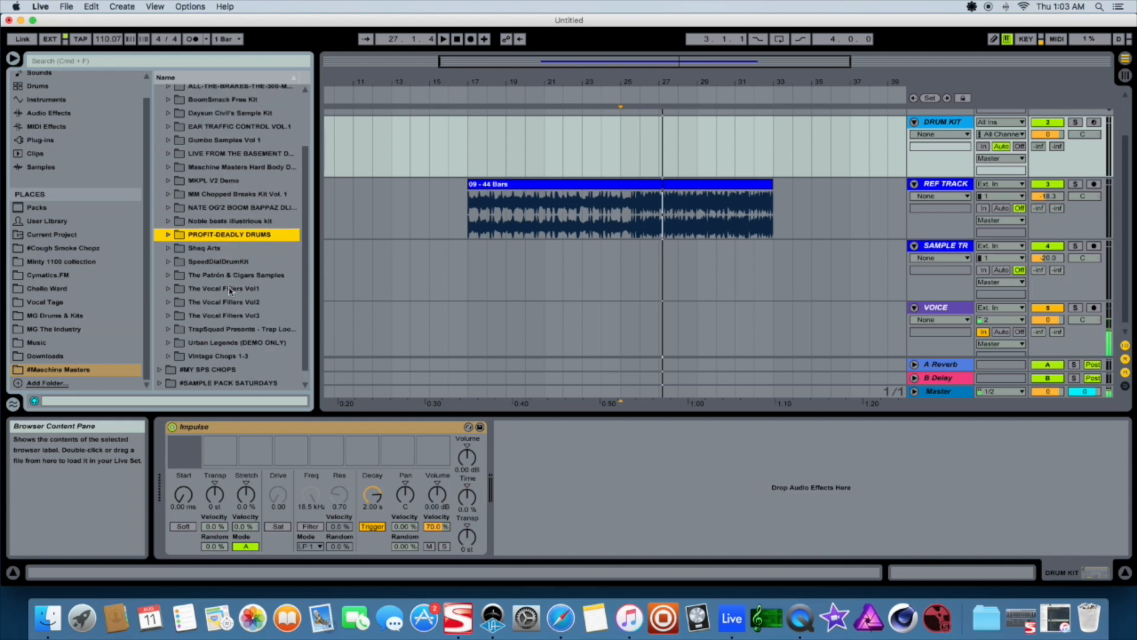
{"action": "left_click", "coordinate": [169, 261]}
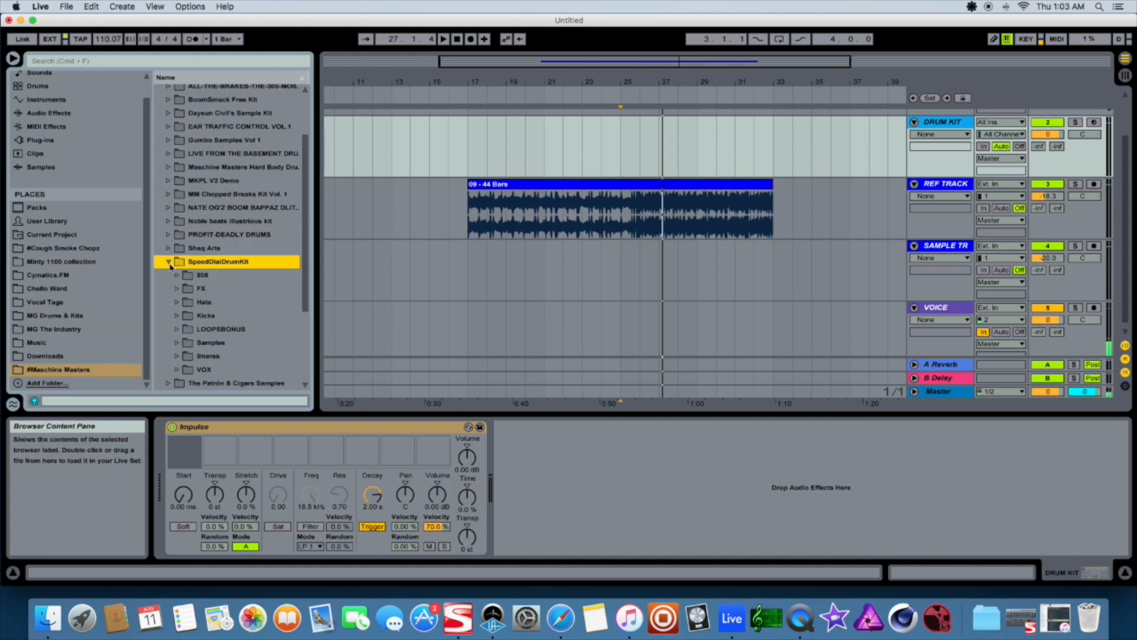
{"action": "scroll", "coordinate": [173, 296], "scroll_direction": "down", "scroll_amount": 5}
{"action": "left_click", "coordinate": [176, 289]}
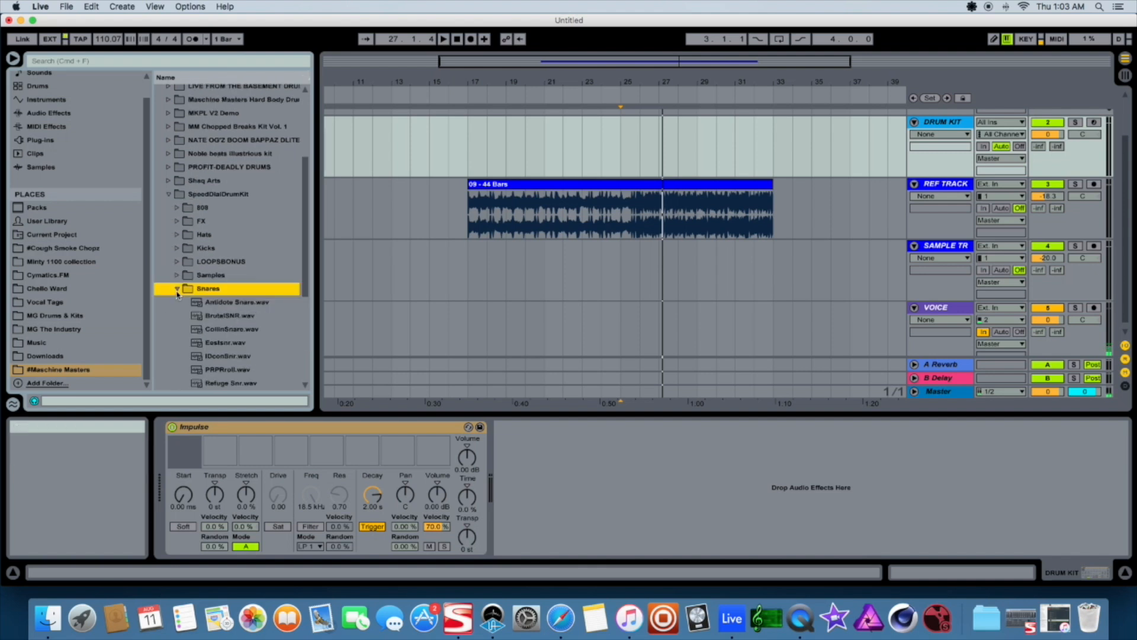
Preview the snare samples in the SpeedDialDrumKit Snares folder
{"action": "left_click", "coordinate": [245, 196]}
{"action": "left_click", "coordinate": [240, 208]}
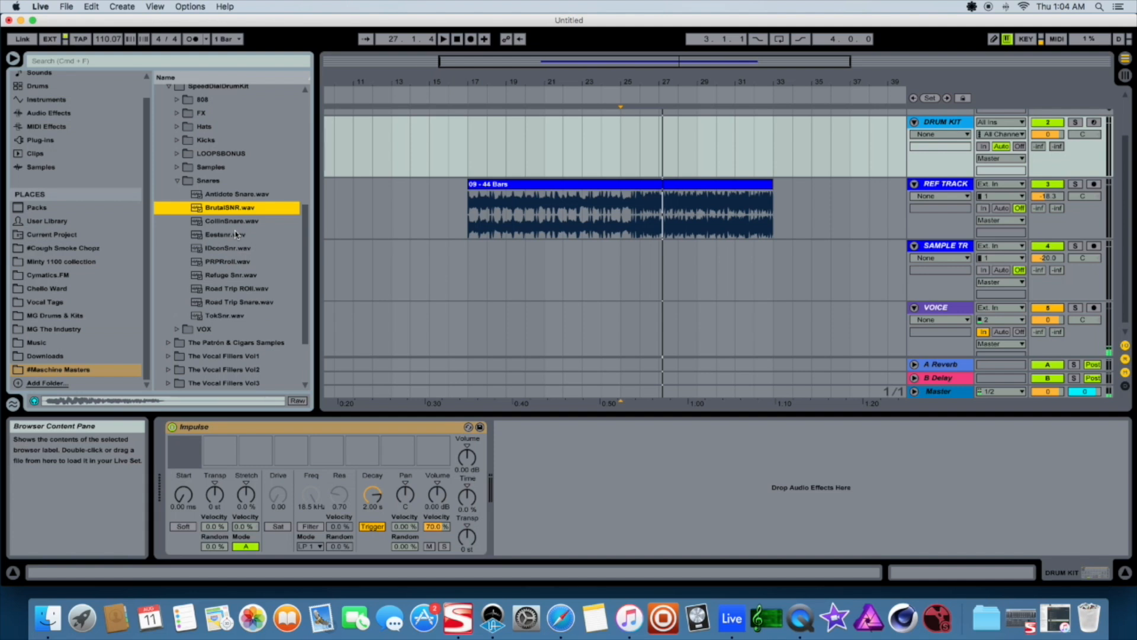
{"action": "scroll", "coordinate": [237, 177], "scroll_direction": "up", "scroll_amount": 3}
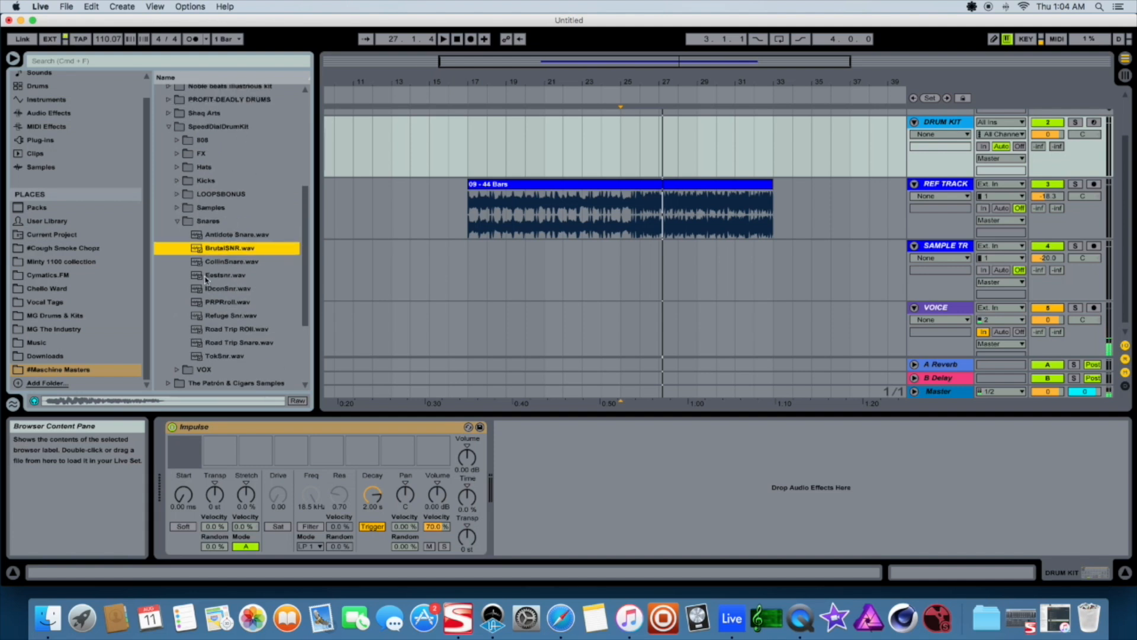
{"action": "left_click", "coordinate": [223, 278]}
{"action": "left_click", "coordinate": [232, 250]}
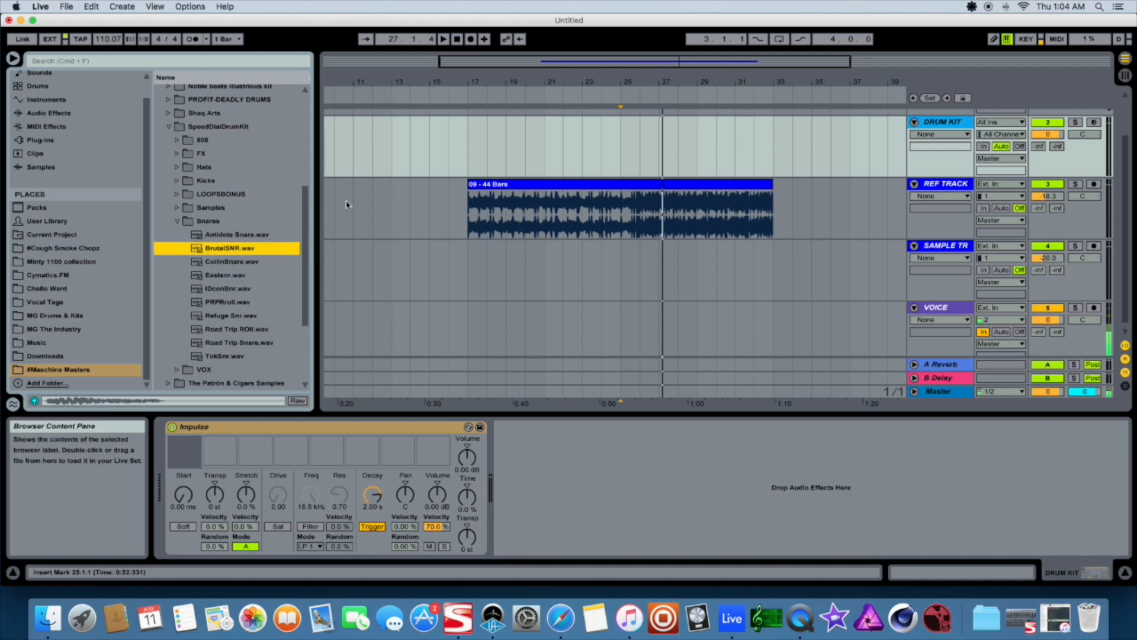
Play the arrangement from around bar 25 to hear the reference track
{"action": "left_click", "coordinate": [544, 155]}
{"action": "key", "text": "space"}
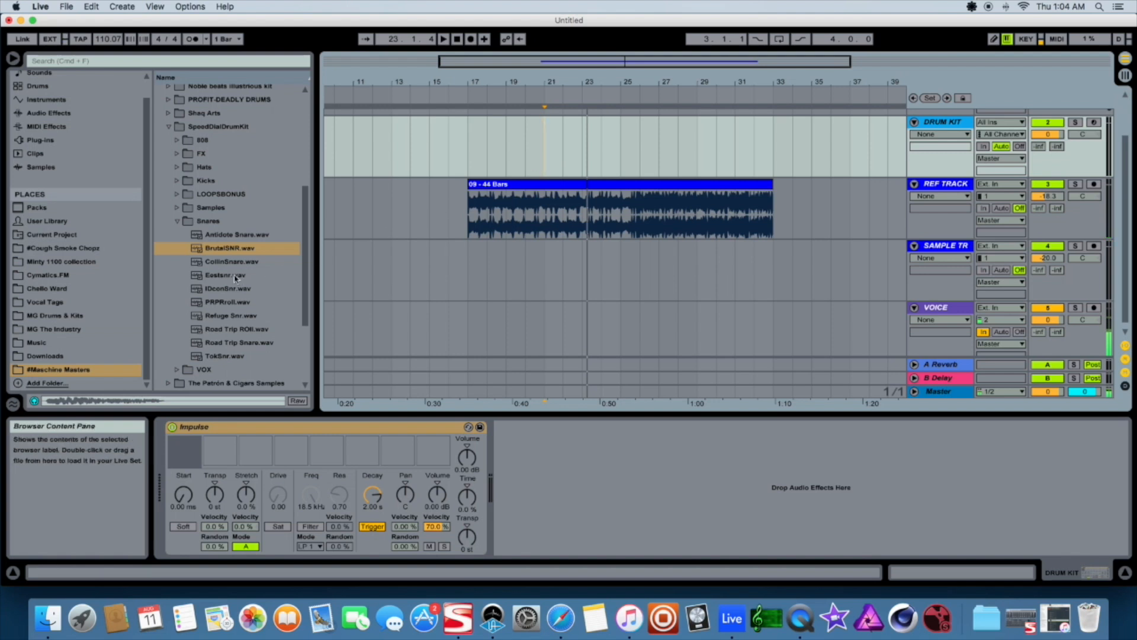
Load Antidote Snare, BrutalSNR and Road Trip Snare into Impulse slots 3, 4 and 5
{"action": "left_click", "coordinate": [243, 236]}
{"action": "left_click_drag", "start_coordinate": [236, 238], "coordinate": [247, 459]}
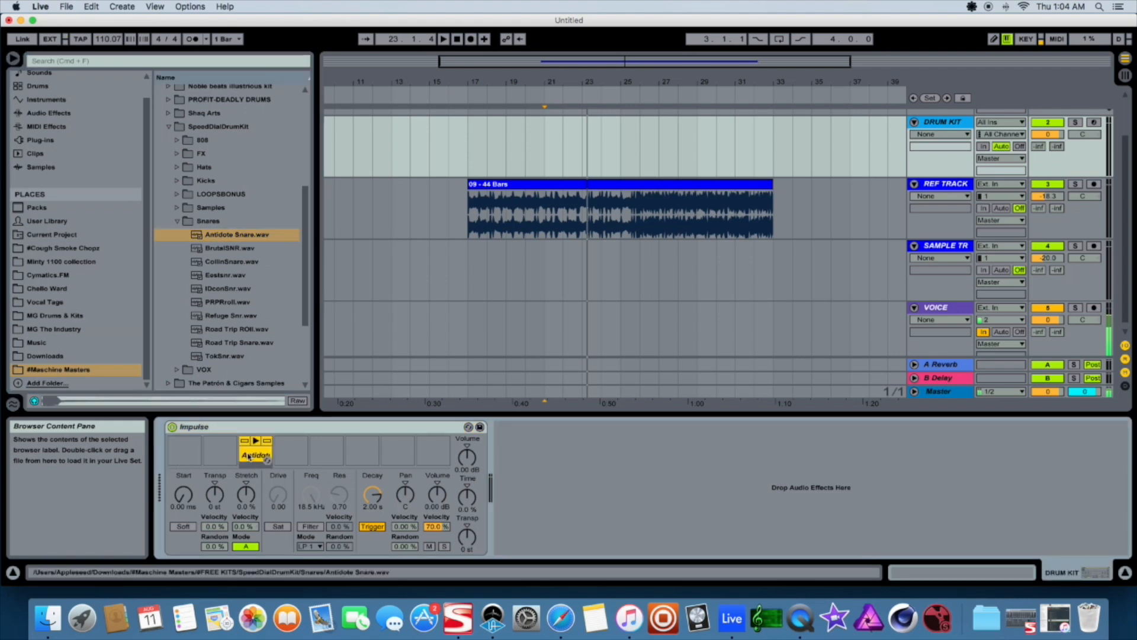
{"action": "left_click", "coordinate": [220, 250]}
{"action": "left_click_drag", "start_coordinate": [221, 252], "coordinate": [281, 456]}
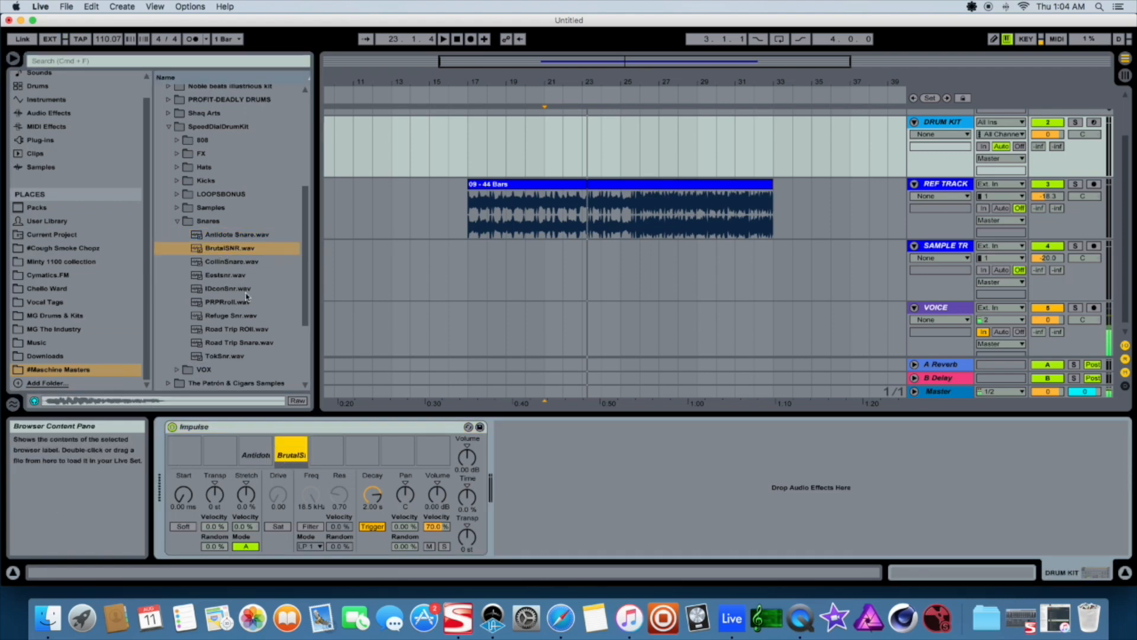
{"action": "left_click", "coordinate": [240, 342]}
{"action": "left_click_drag", "start_coordinate": [249, 347], "coordinate": [326, 457]}
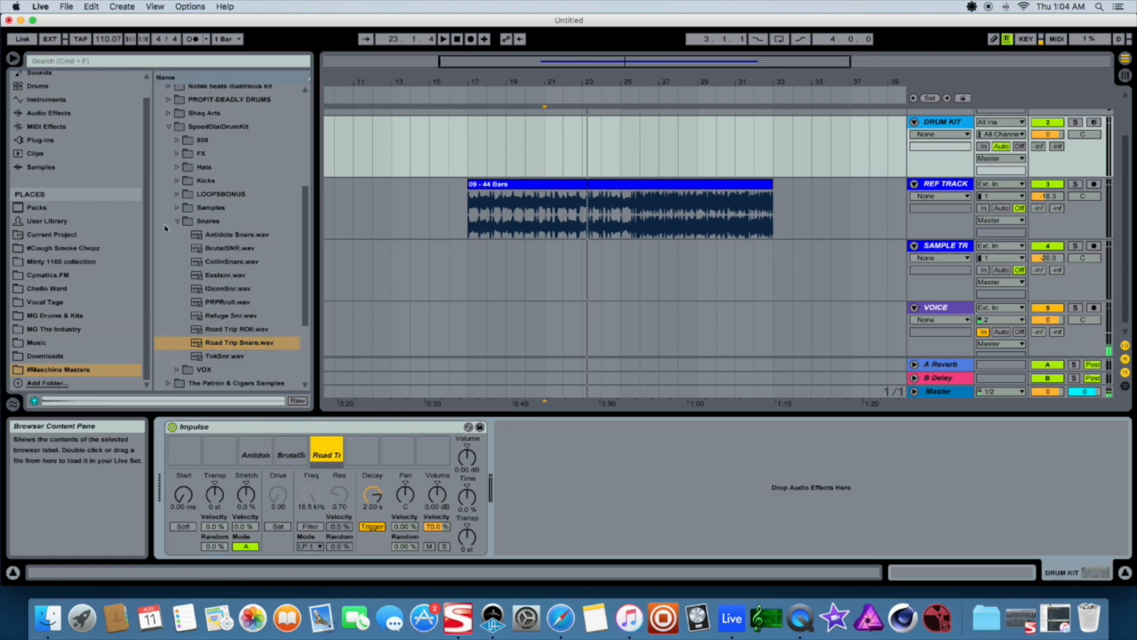
Open the Kicks folder of the SpeedDialDrumKit and preview its kick samples
{"action": "left_click", "coordinate": [177, 221]}
{"action": "left_click", "coordinate": [177, 194]}
{"action": "scroll", "coordinate": [201, 243], "scroll_direction": "down", "scroll_amount": 2}
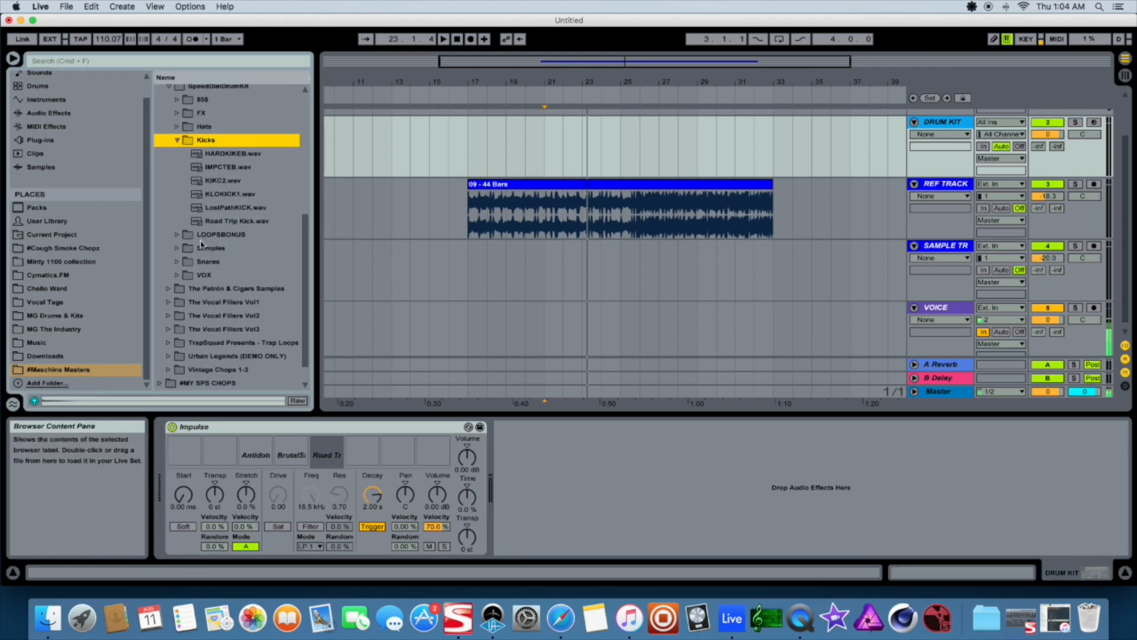
{"action": "left_click", "coordinate": [218, 181]}
{"action": "left_click", "coordinate": [227, 207]}
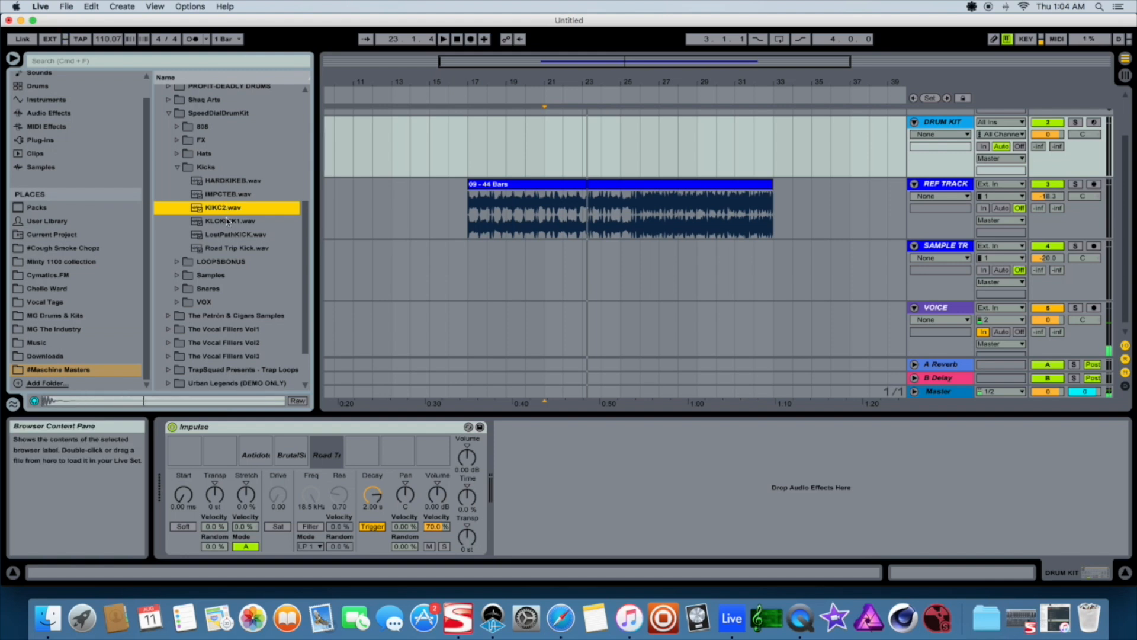
{"action": "left_click", "coordinate": [228, 221]}
{"action": "left_click", "coordinate": [234, 235]}
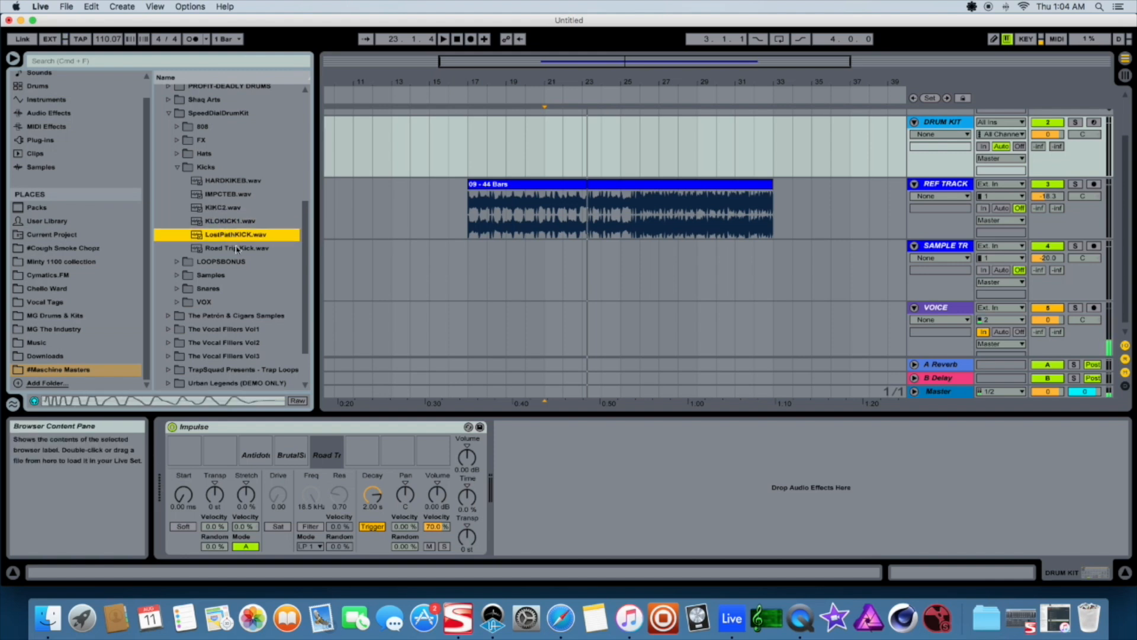
{"action": "left_click", "coordinate": [237, 249]}
Load LostPathKICK into Impulse slot 1 and KLOKICK1 into slot 2, then audition the slots
{"action": "left_click", "coordinate": [234, 235]}
{"action": "left_click", "coordinate": [232, 222]}
{"action": "left_click_drag", "start_coordinate": [234, 235], "coordinate": [176, 452]}
{"action": "left_click_drag", "start_coordinate": [228, 221], "coordinate": [217, 456]}
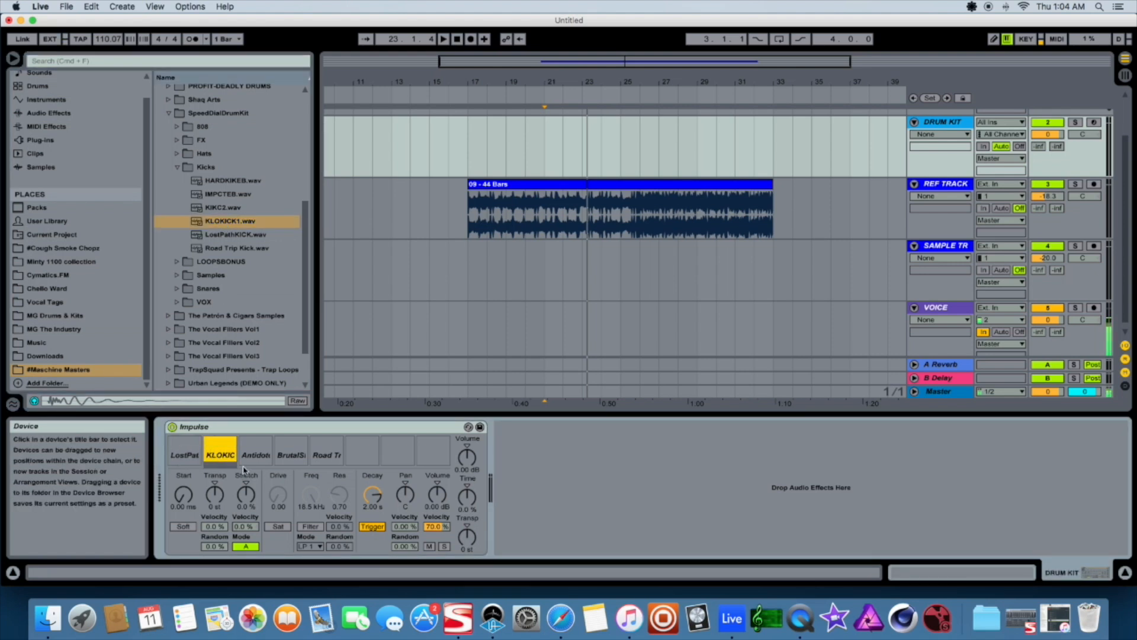
{"action": "left_click", "coordinate": [201, 454]}
{"action": "mouse_move", "coordinate": [179, 457]}
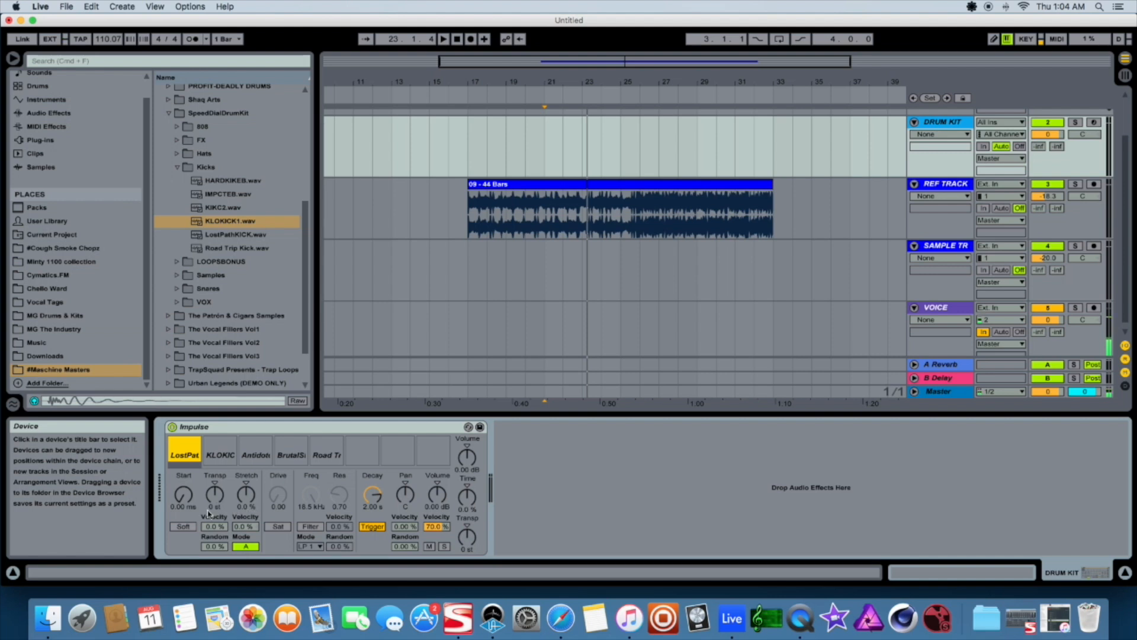
Open the VOX folder, preview its samples and load Refuge Vox1 into Impulse slot 6
{"action": "left_click", "coordinate": [180, 168]}
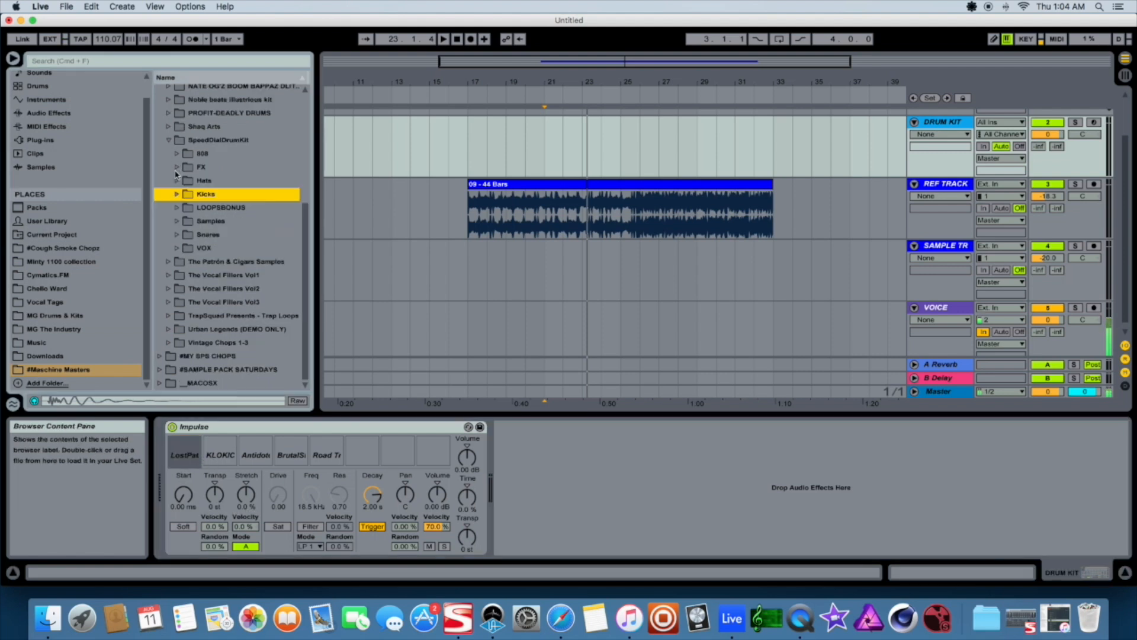
{"action": "left_click", "coordinate": [179, 250]}
{"action": "left_click", "coordinate": [240, 303]}
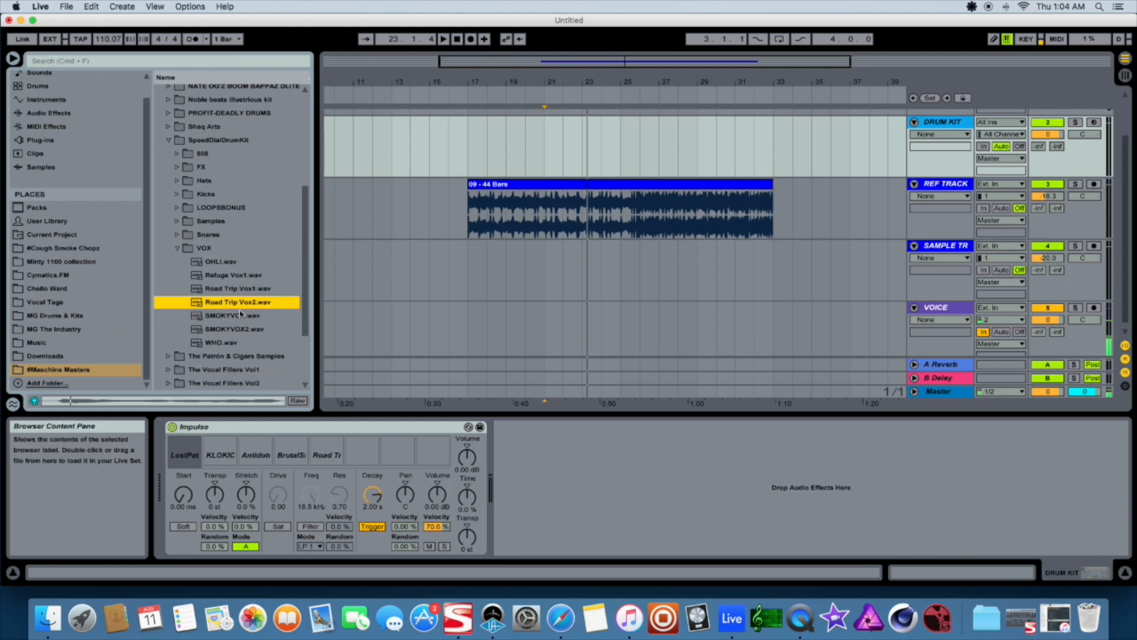
{"action": "left_click", "coordinate": [236, 317]}
{"action": "left_click", "coordinate": [232, 276]}
{"action": "left_click_drag", "start_coordinate": [232, 276], "coordinate": [362, 454]}
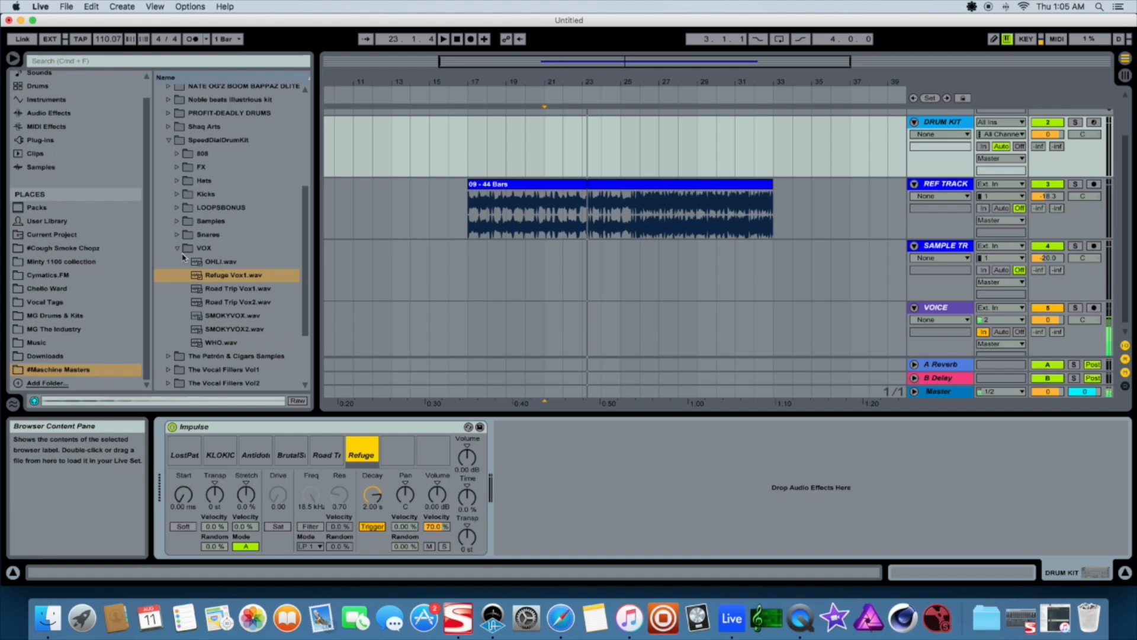
Open the Hats folder and load LALAHAT into Impulse slot 7
{"action": "left_click", "coordinate": [179, 248]}
{"action": "left_click", "coordinate": [178, 180]}
{"action": "left_click_drag", "start_coordinate": [204, 220], "coordinate": [397, 453]}
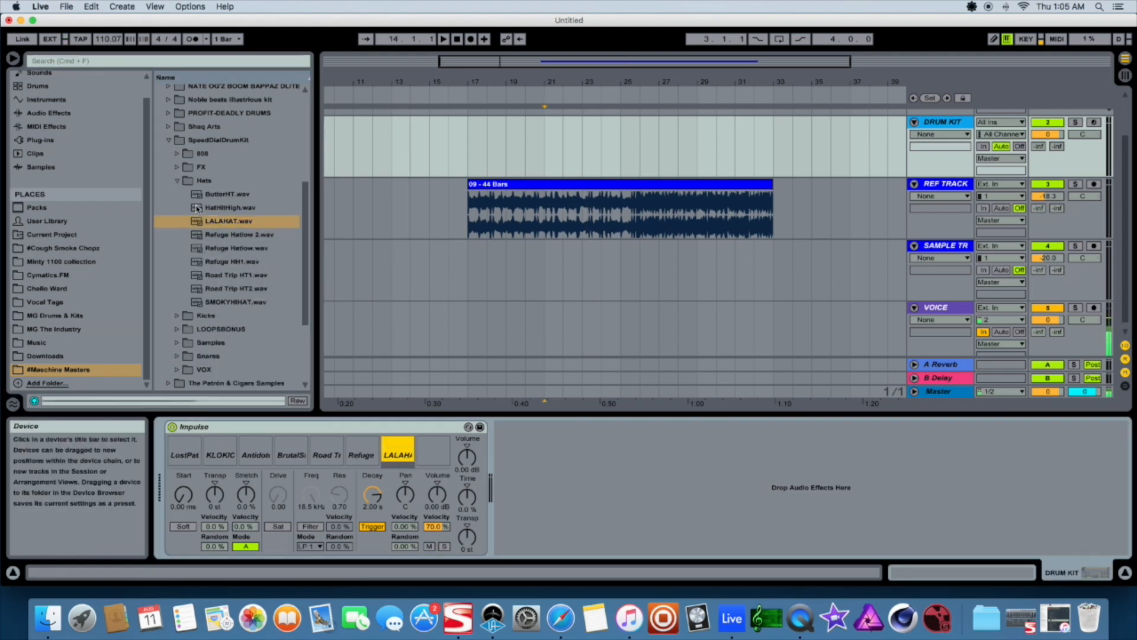
Load SMOKYHHAT from the Hats folder into Impulse slot 8
{"action": "left_click", "coordinate": [179, 181]}
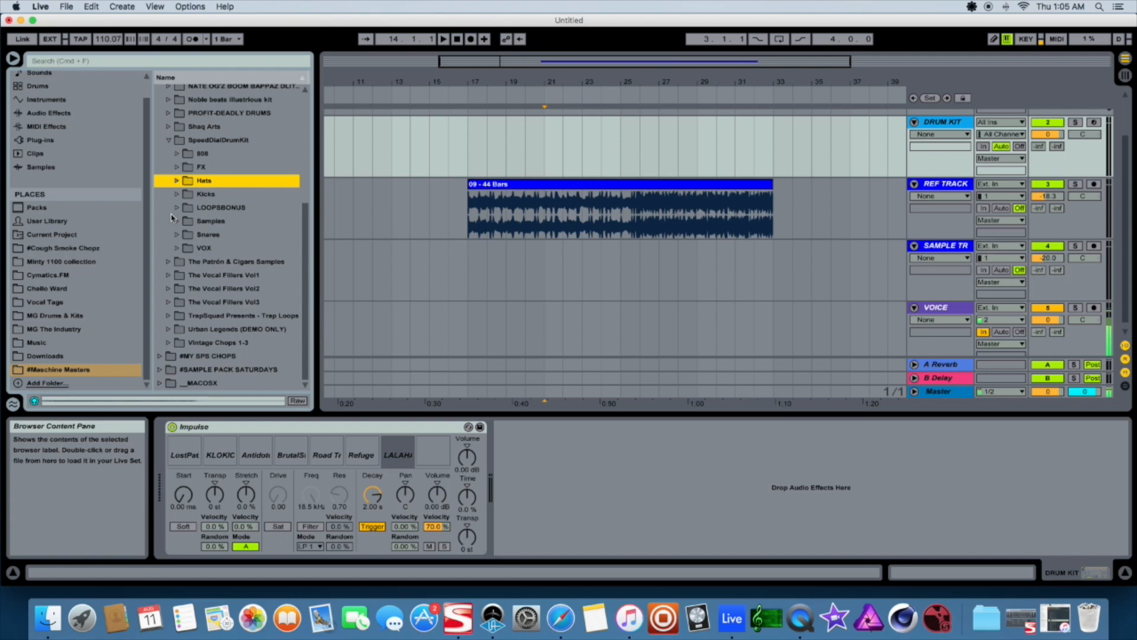
{"action": "left_click", "coordinate": [177, 181]}
{"action": "left_click", "coordinate": [238, 303]}
{"action": "left_click_drag", "start_coordinate": [238, 303], "coordinate": [442, 456]}
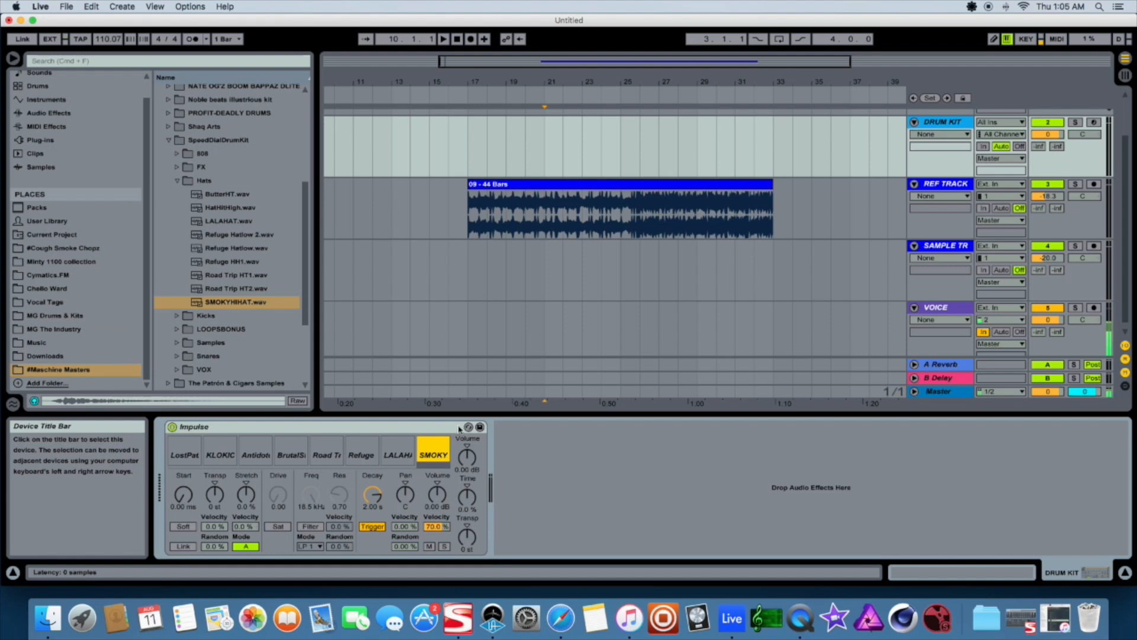
Save the Impulse kit as a preset named LOGIC - 44 BARS - KIT
{"action": "left_click", "coordinate": [480, 427]}
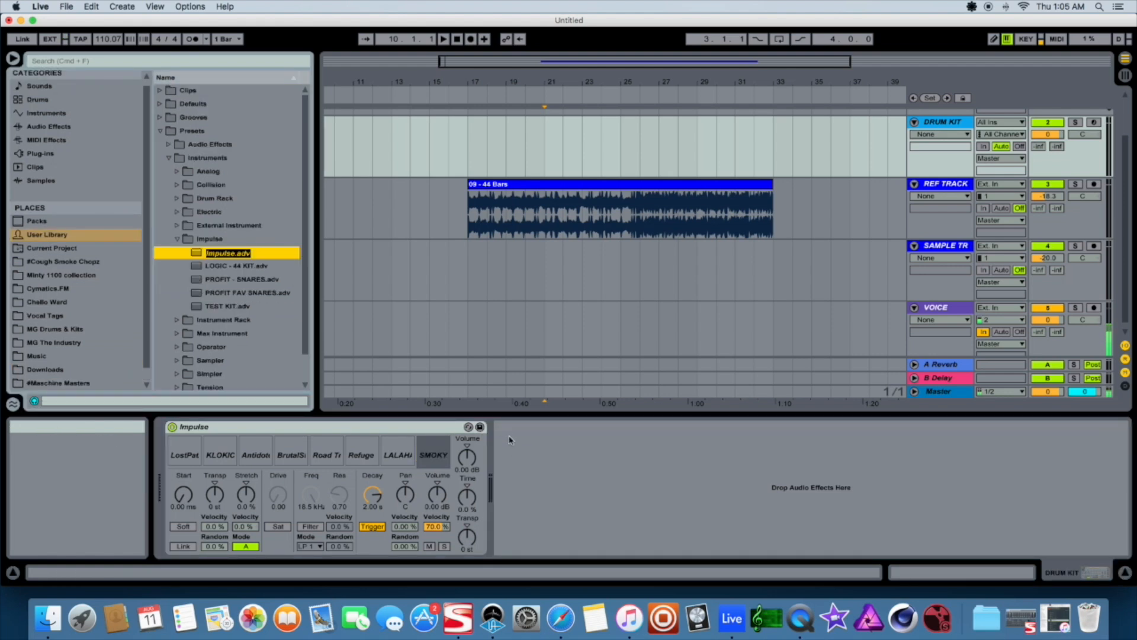
{"action": "type", "text": "LOGIC - 44 BARS - KIT"}
{"action": "key", "text": "Return"}
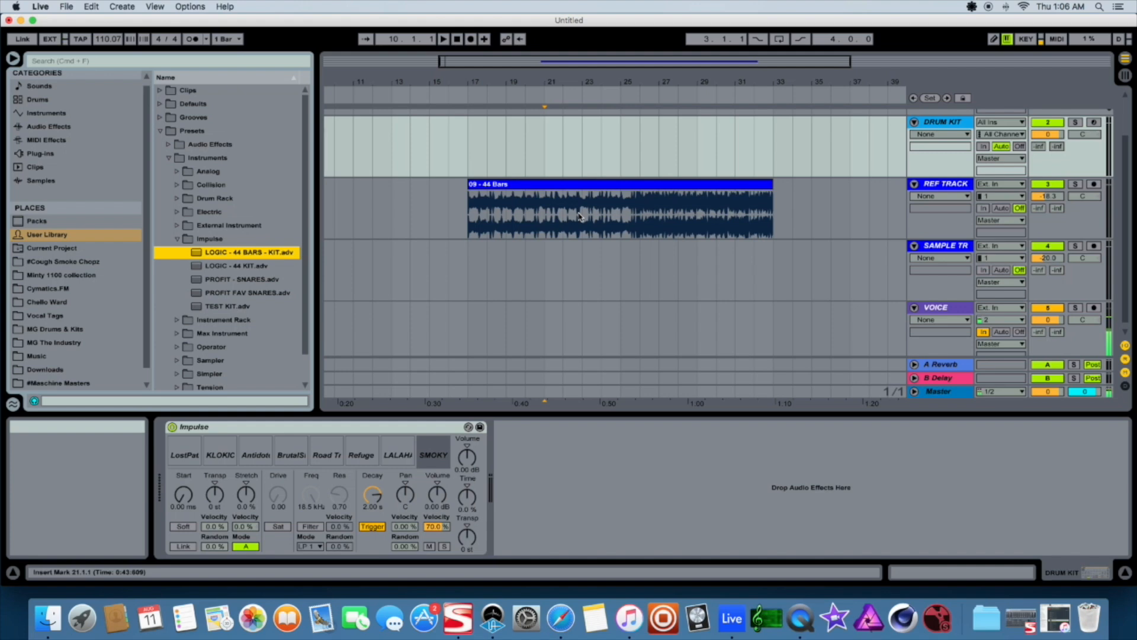
Select the reference clip and view its clip details
{"action": "left_click", "coordinate": [586, 185]}
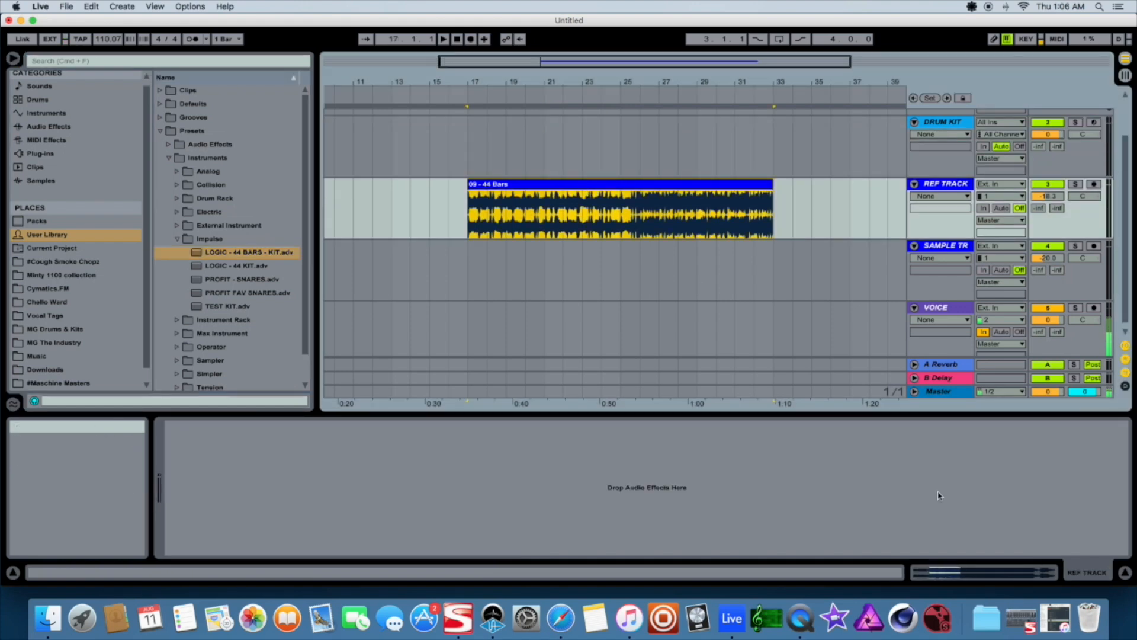
{"action": "left_click", "coordinate": [931, 573]}
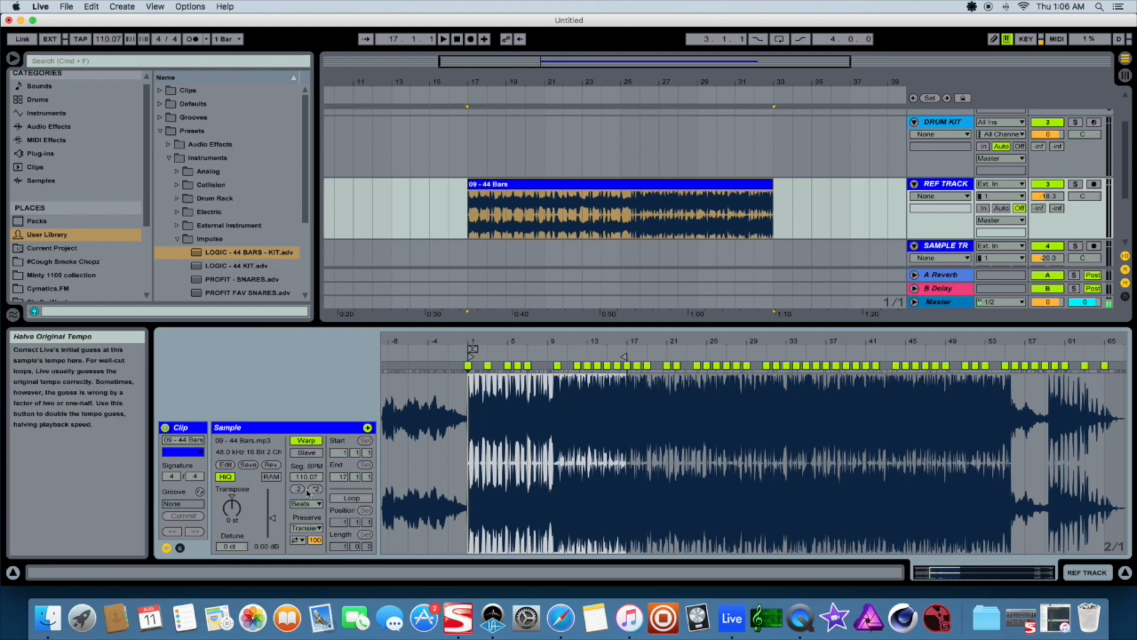
{"action": "left_click", "coordinate": [1087, 576]}
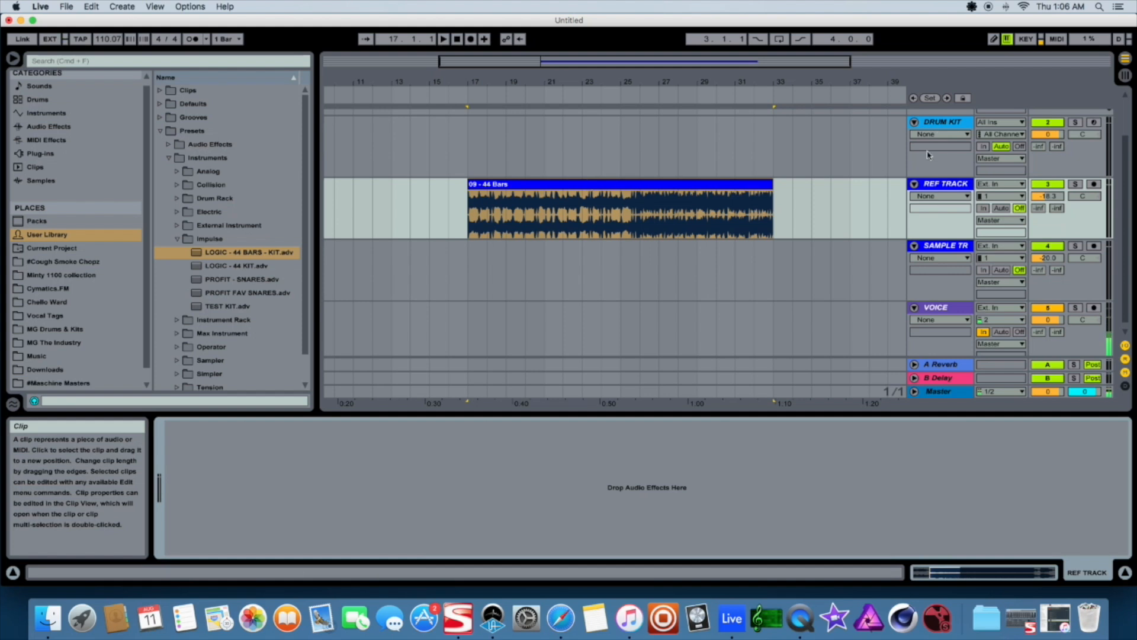
Check the devices on the SINGLE SHOTS and DRUM KIT tracks
{"action": "scroll", "coordinate": [941, 143], "scroll_direction": "up", "scroll_amount": 2}
{"action": "left_click", "coordinate": [943, 119]}
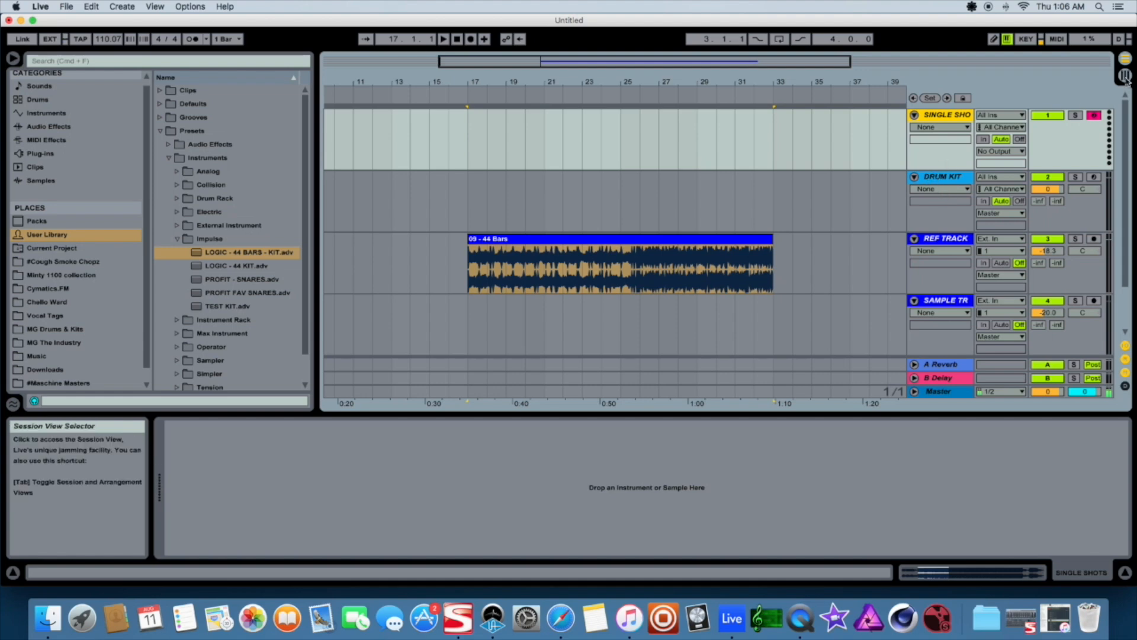
{"action": "left_click", "coordinate": [1124, 58]}
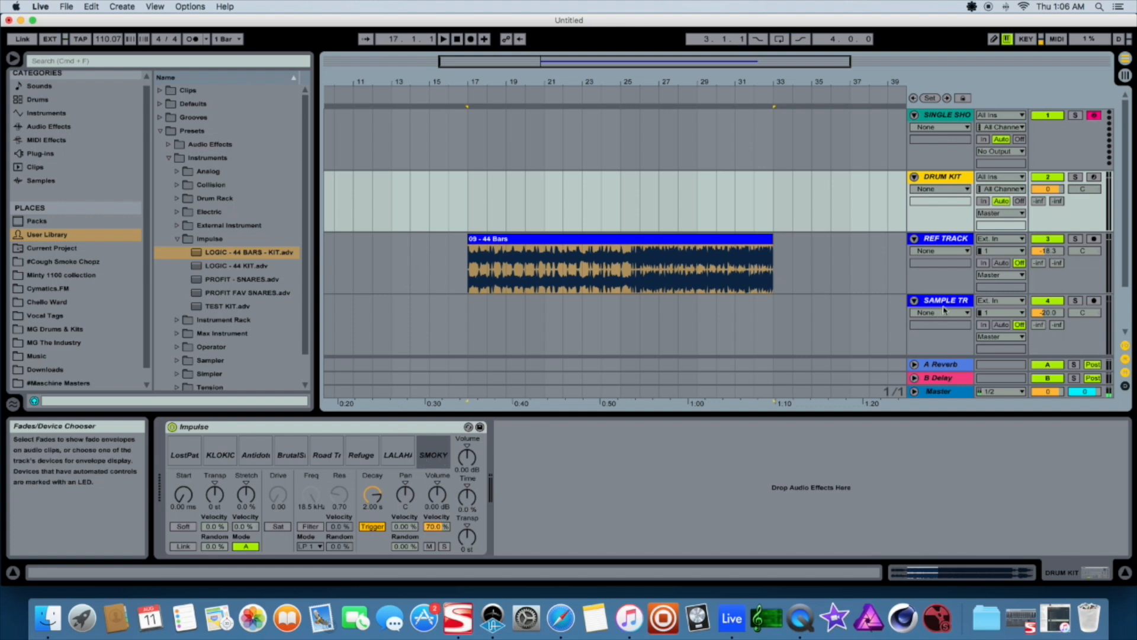
Delete the 09 - 44 Bars clip from the REF TRACK
{"action": "scroll", "coordinate": [944, 309], "scroll_direction": "down", "scroll_amount": 2}
{"action": "left_click", "coordinate": [951, 240]}
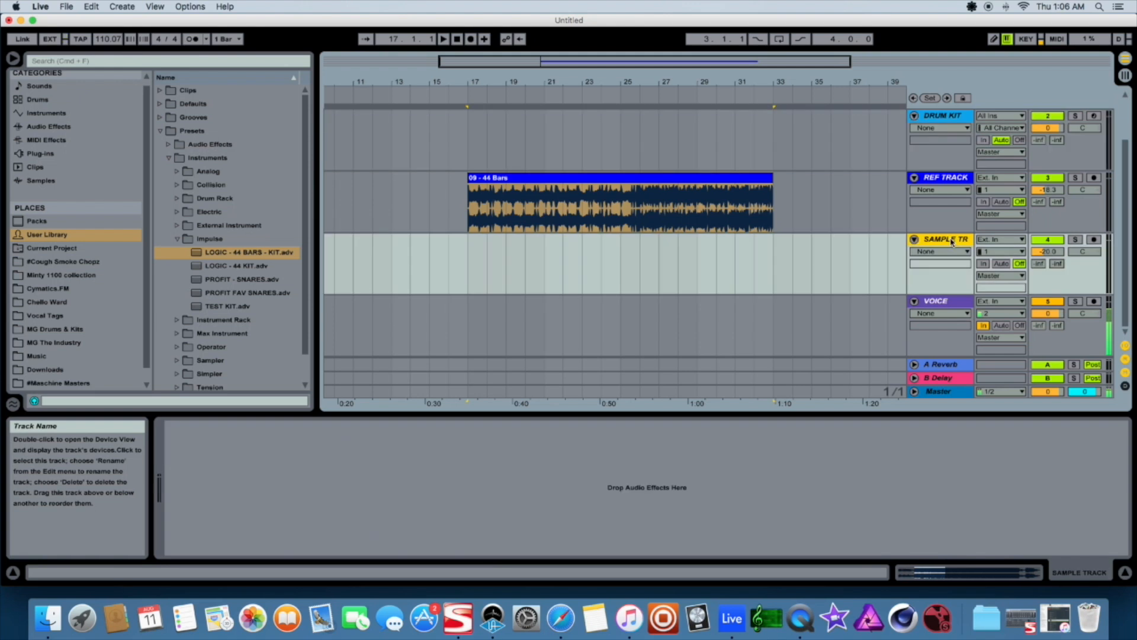
{"action": "left_click_drag", "start_coordinate": [482, 177], "coordinate": [637, 188]}
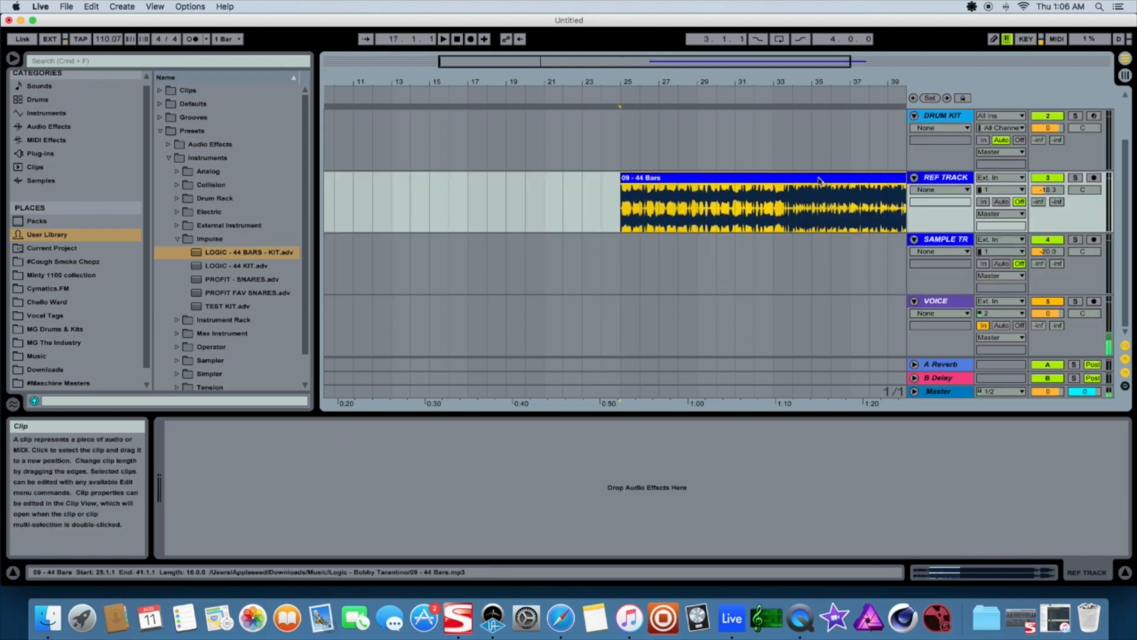
{"action": "key", "text": "Delete"}
Open the #Maschine Masters place and expand the #SAMPLE PACK SATURDAYS folder
{"action": "scroll", "coordinate": [123, 307], "scroll_direction": "down", "scroll_amount": 2}
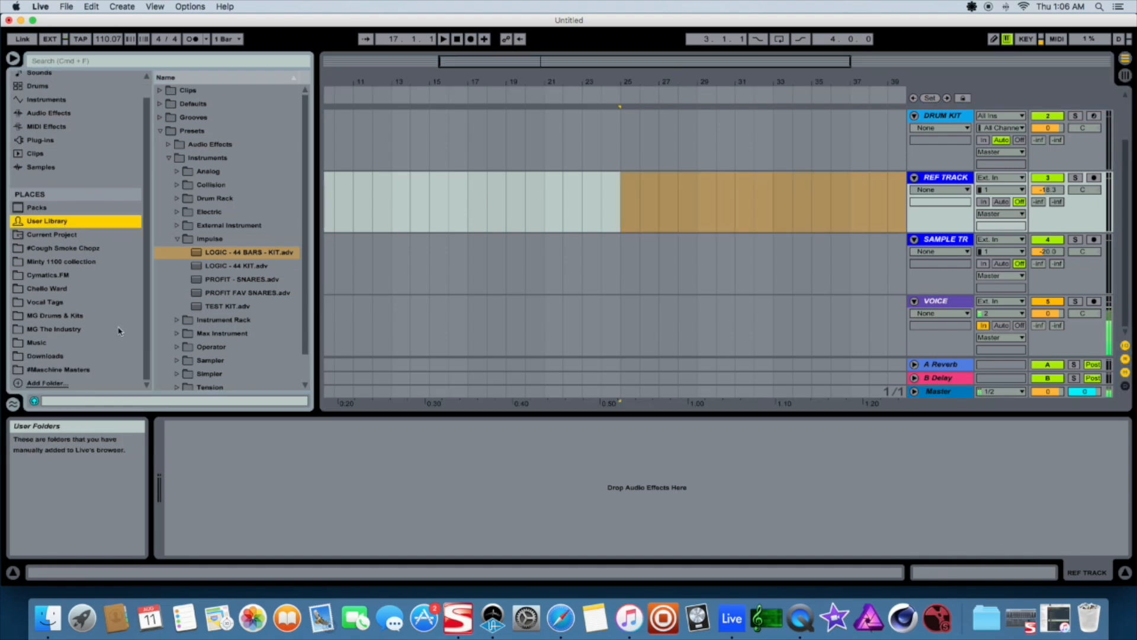
{"action": "left_click", "coordinate": [77, 370]}
{"action": "left_click", "coordinate": [168, 141]}
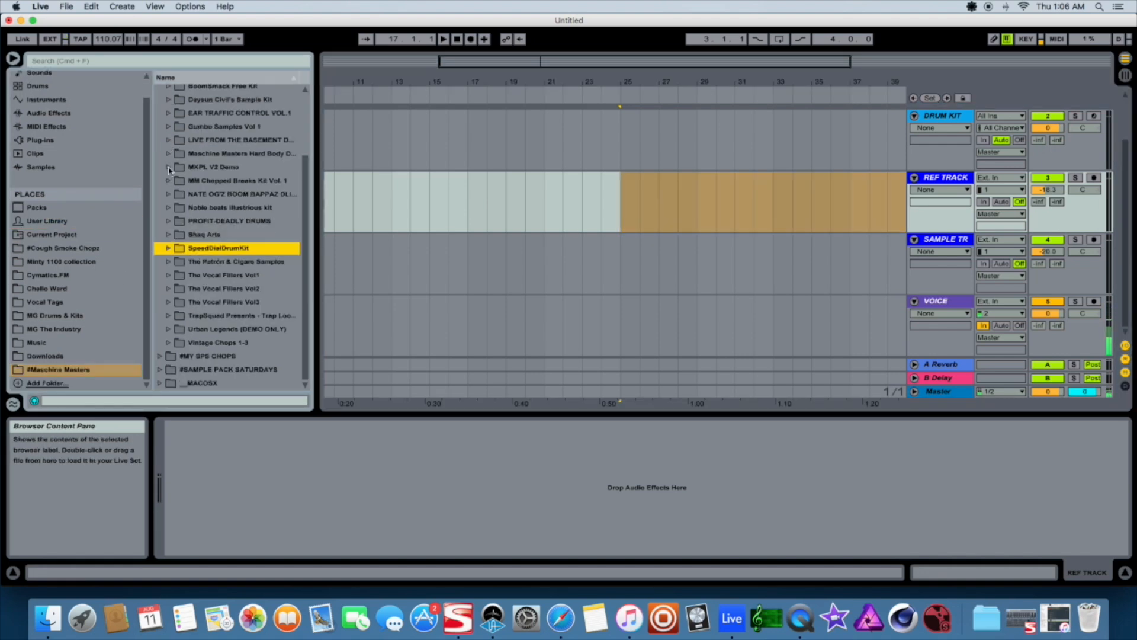
{"action": "left_click", "coordinate": [160, 104]}
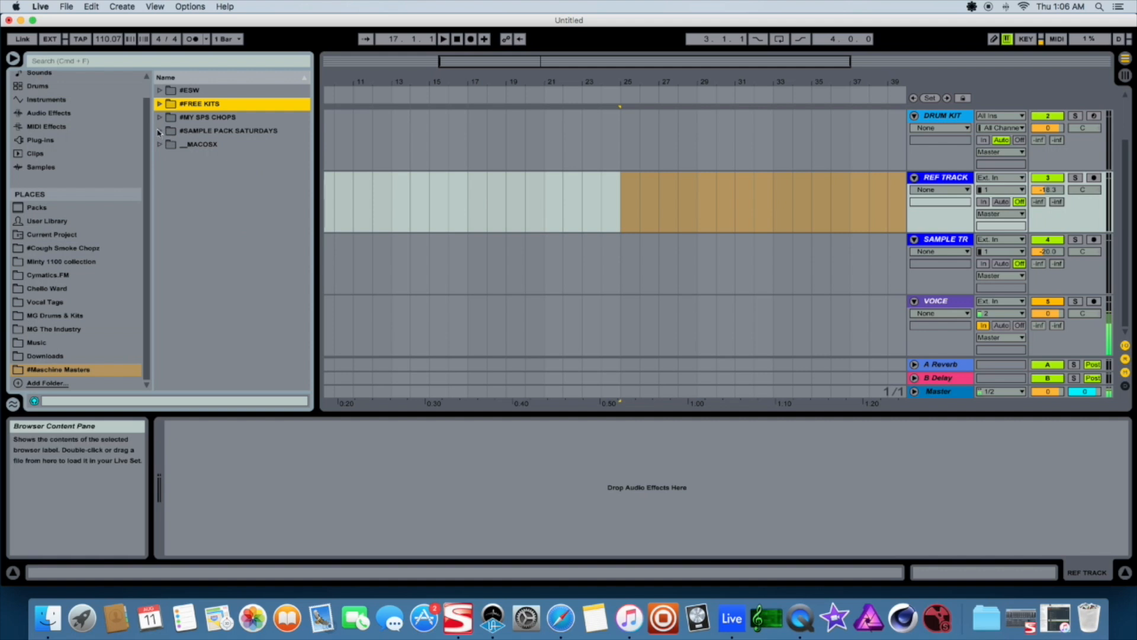
{"action": "left_click", "coordinate": [159, 131]}
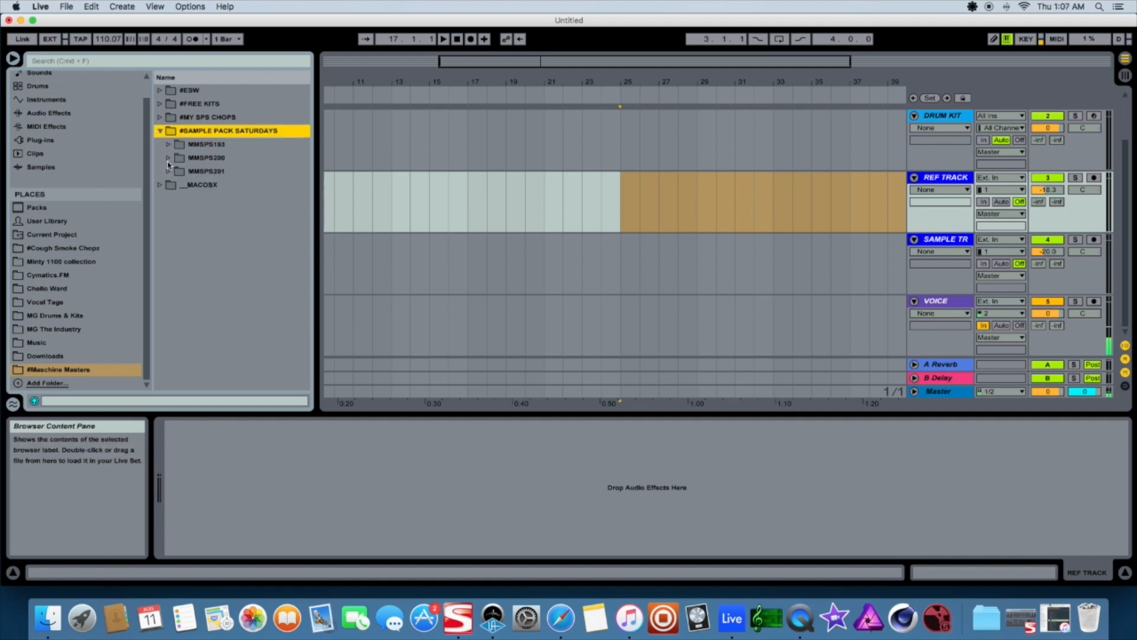
Browse the MMSPS200, MMSPS201 and MMSPS193 subfolders for samples
{"action": "left_click", "coordinate": [168, 159]}
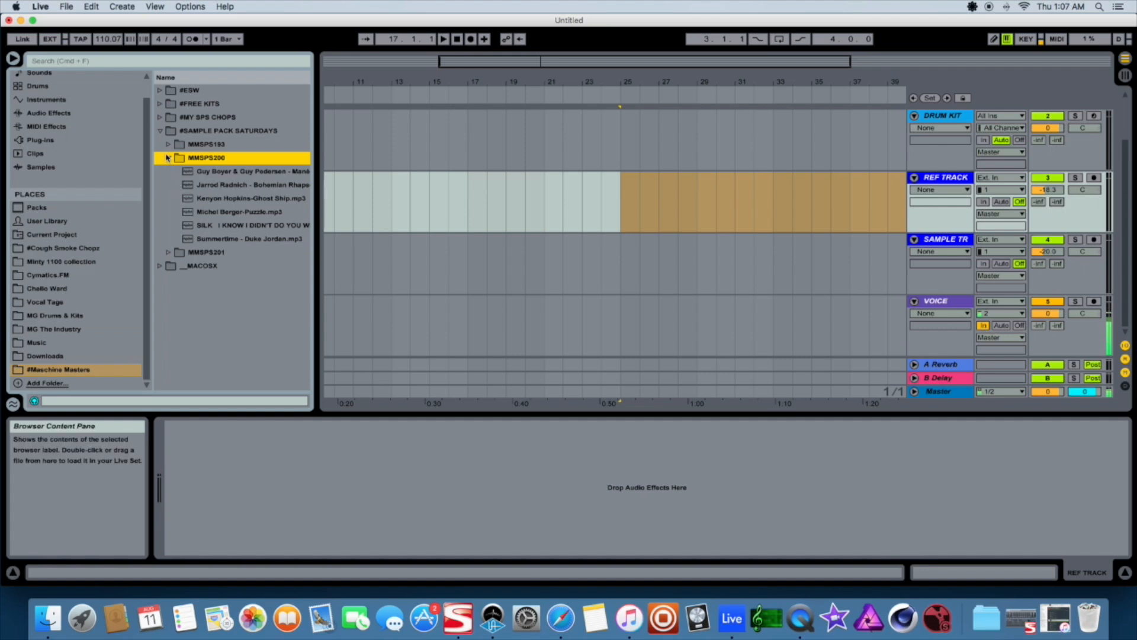
{"action": "left_click", "coordinate": [167, 145]}
{"action": "left_click", "coordinate": [168, 238]}
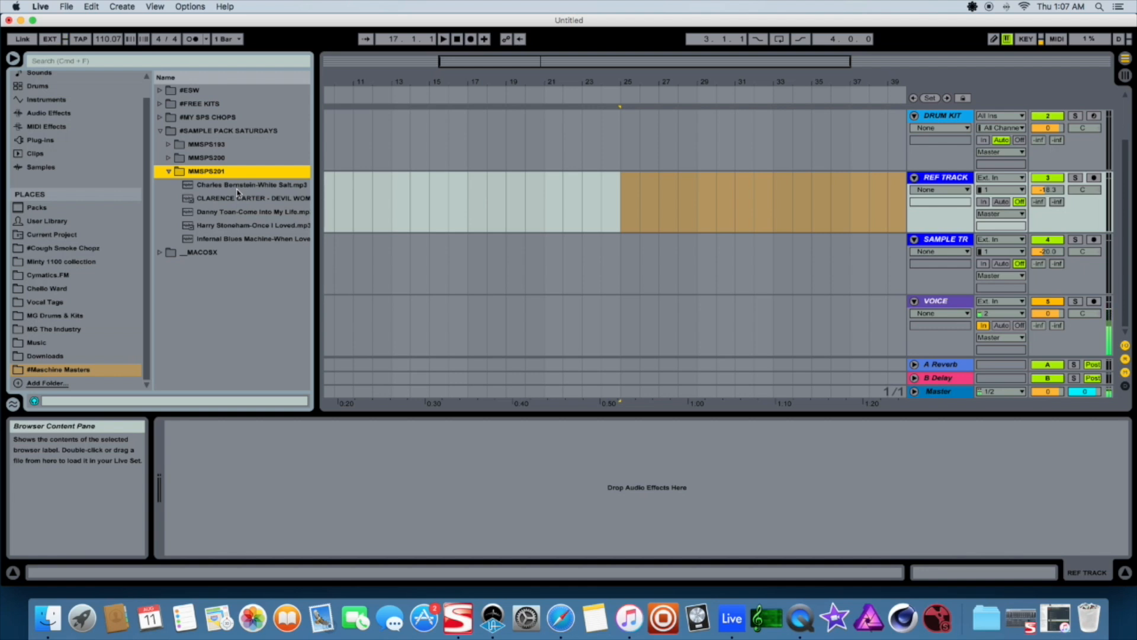
{"action": "left_click", "coordinate": [169, 158]}
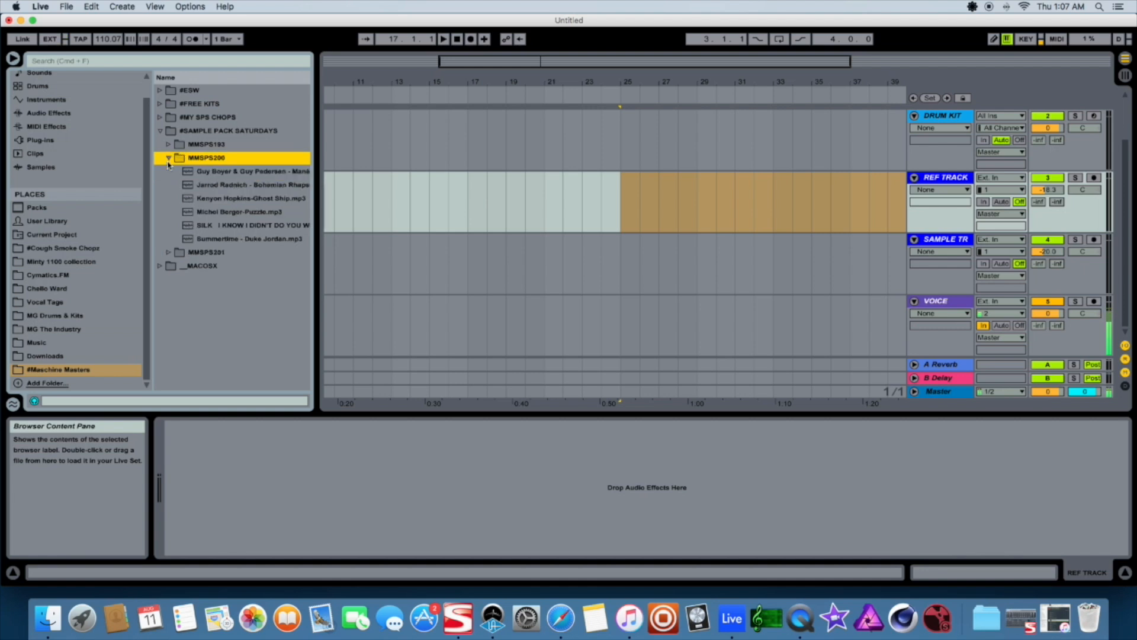
{"action": "left_click", "coordinate": [169, 157]}
{"action": "left_click", "coordinate": [168, 144]}
{"action": "left_click", "coordinate": [169, 146]}
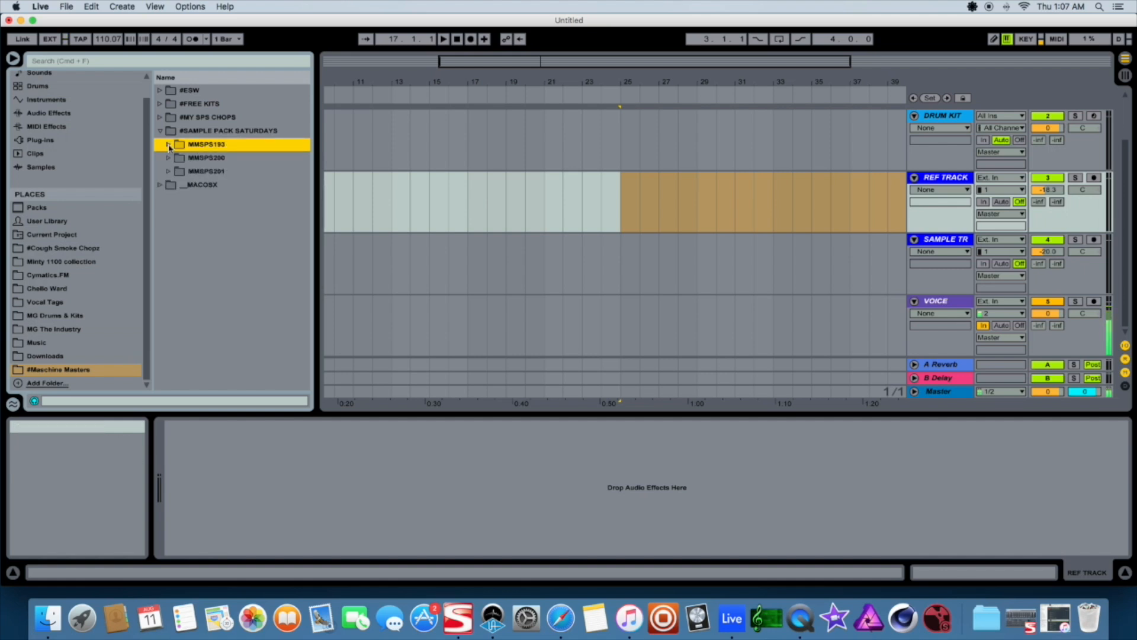
Open the MMSPS201 folder and place CLARENCE CARTER - DEVIL WOMAN on the REF TRACK starting at bar 17
{"action": "left_click", "coordinate": [168, 172]}
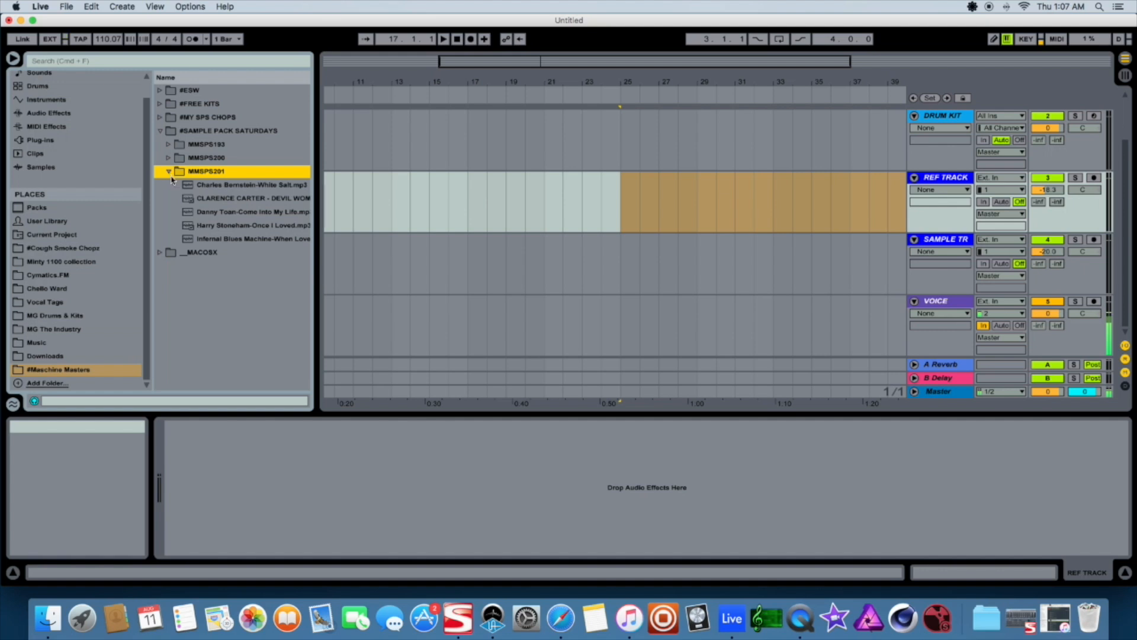
{"action": "left_click", "coordinate": [231, 200]}
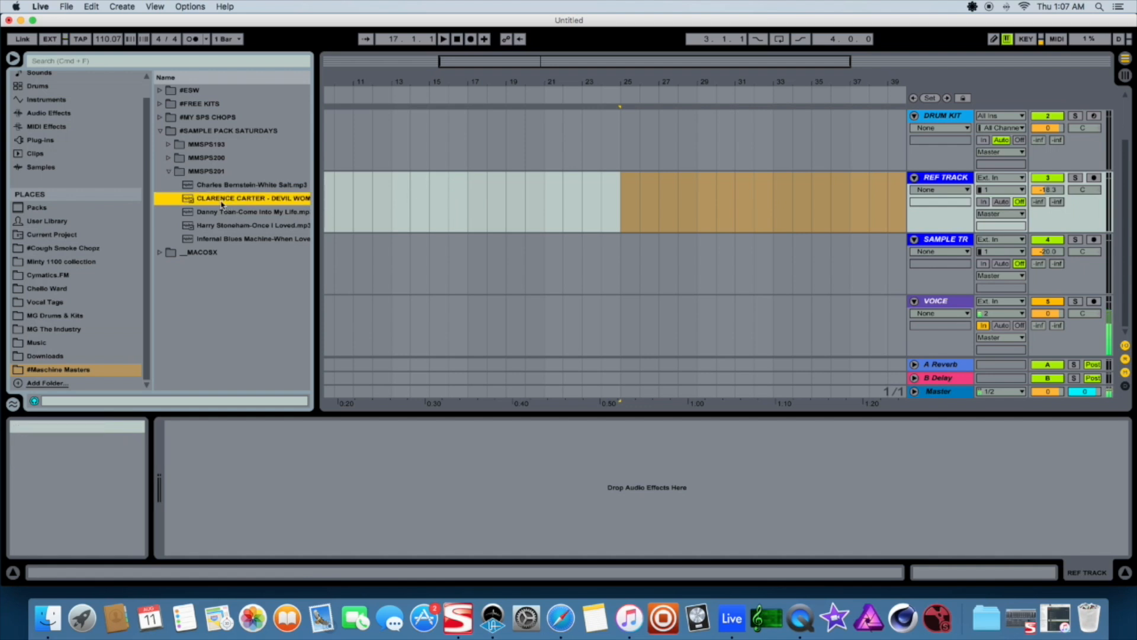
{"action": "left_click_drag", "start_coordinate": [490, 196], "coordinate": [467, 216]}
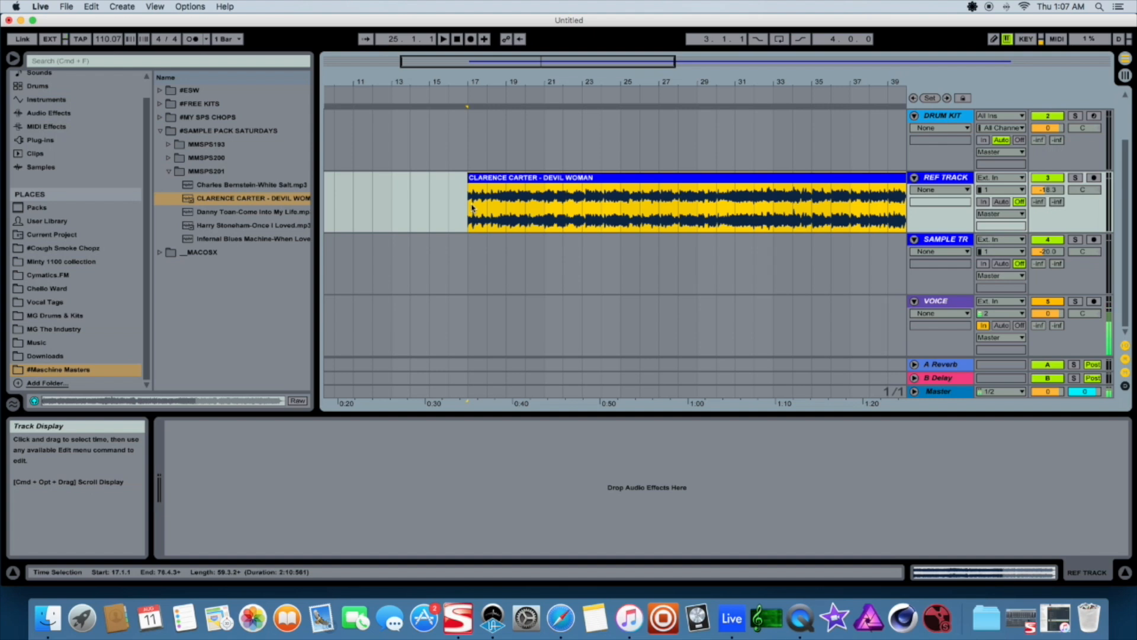
Audition the Devil Woman clip and set the project tempo to 86 BPM
{"action": "mouse_move", "coordinate": [556, 61]}
{"action": "left_mouse_down"}
{"action": "mouse_move", "coordinate": [556, 26]}
{"action": "mouse_move", "coordinate": [556, 40]}
{"action": "left_mouse_up"}
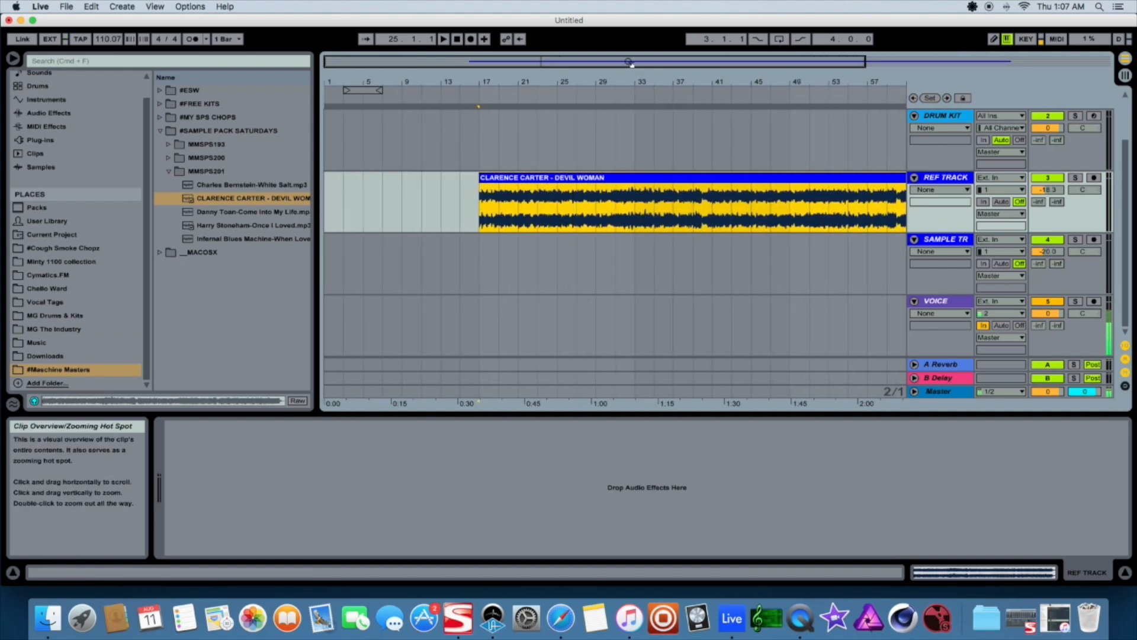
{"action": "left_click_drag", "start_coordinate": [556, 40], "coordinate": [569, 63]}
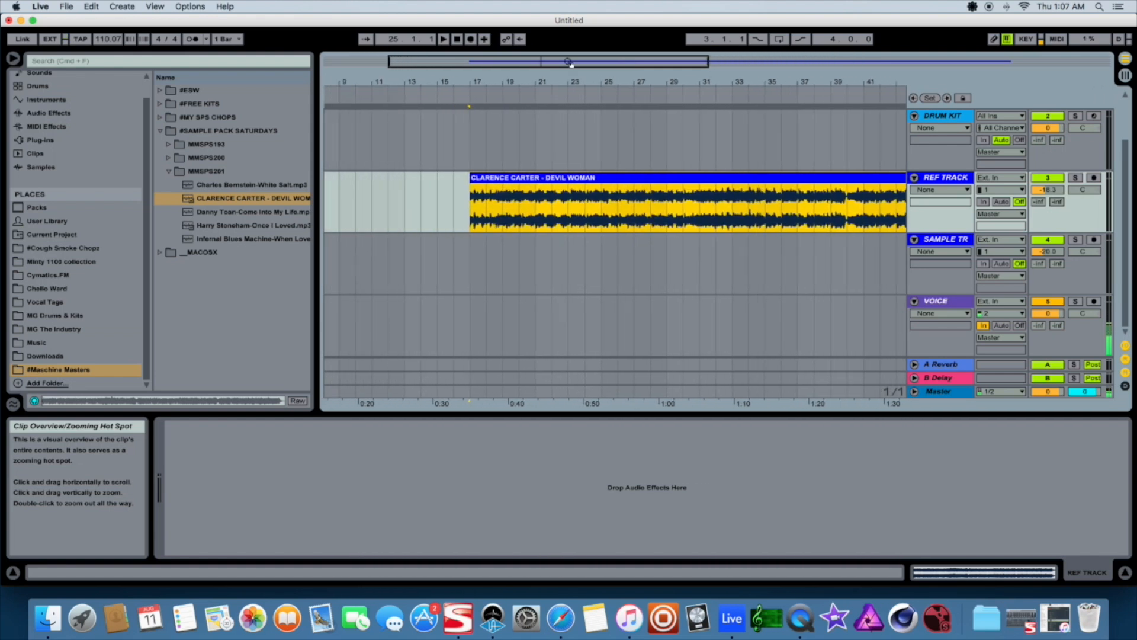
{"action": "left_click", "coordinate": [475, 157]}
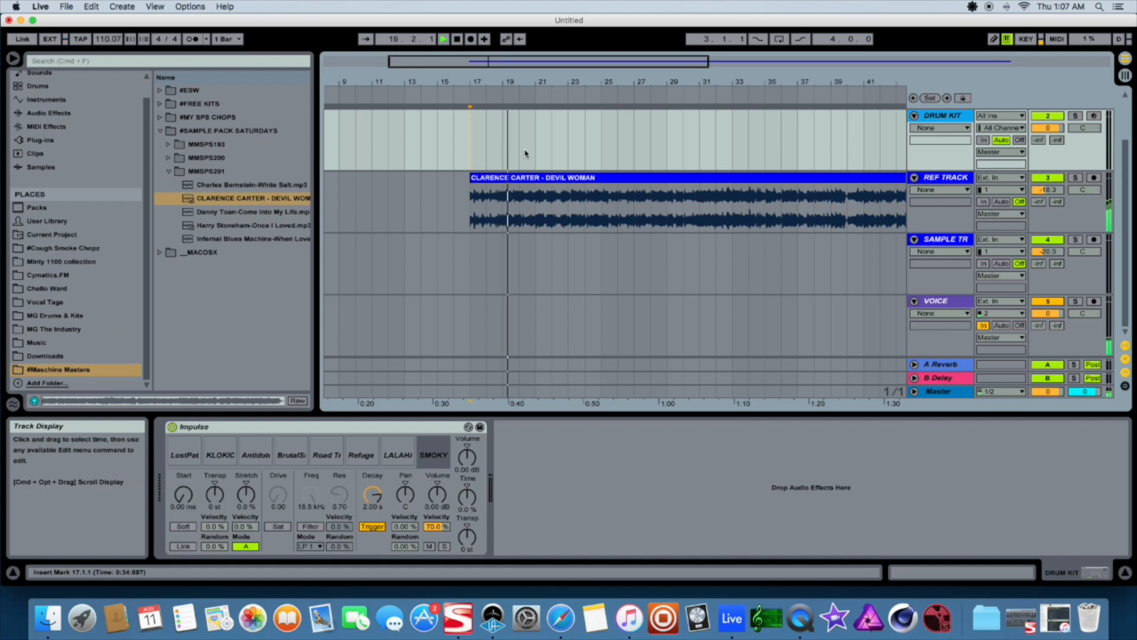
{"action": "left_click", "coordinate": [530, 178]}
{"action": "left_click", "coordinate": [1009, 576]}
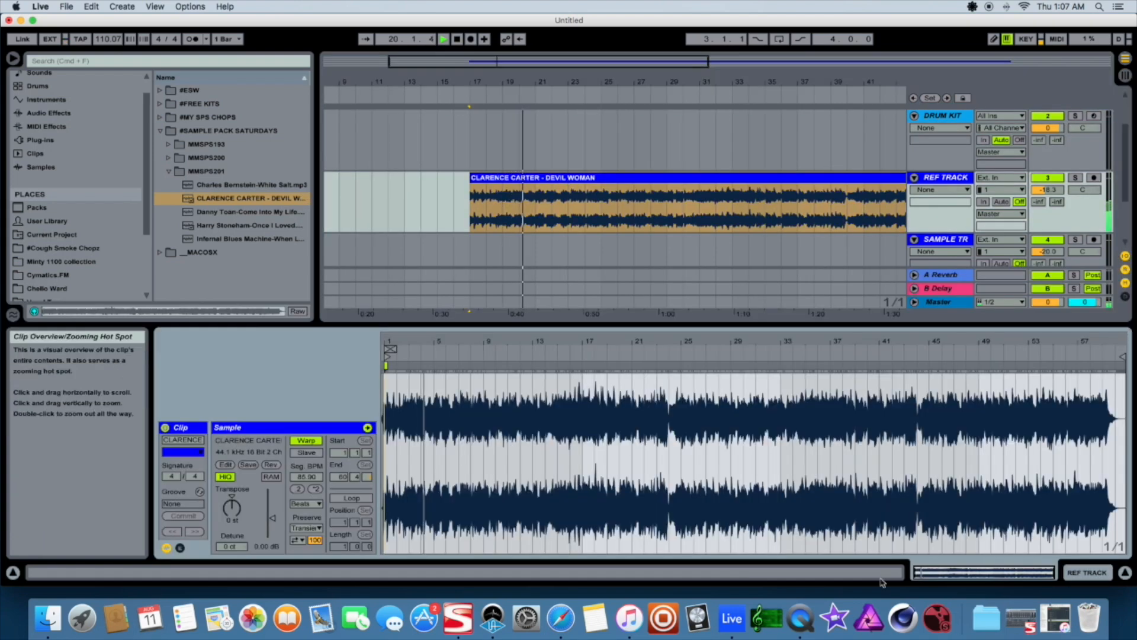
{"action": "left_click_drag", "start_coordinate": [104, 39], "coordinate": [105, 68]}
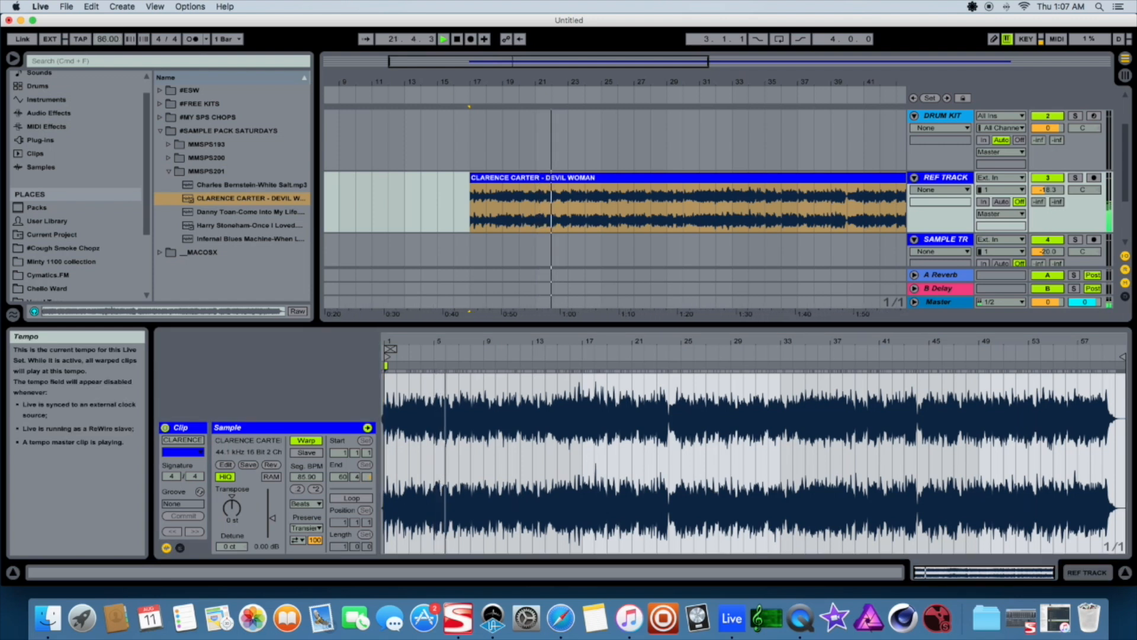
Select bars 17 to 19 of the Devil Woman clip and loop the selection
{"action": "left_click", "coordinate": [468, 157]}
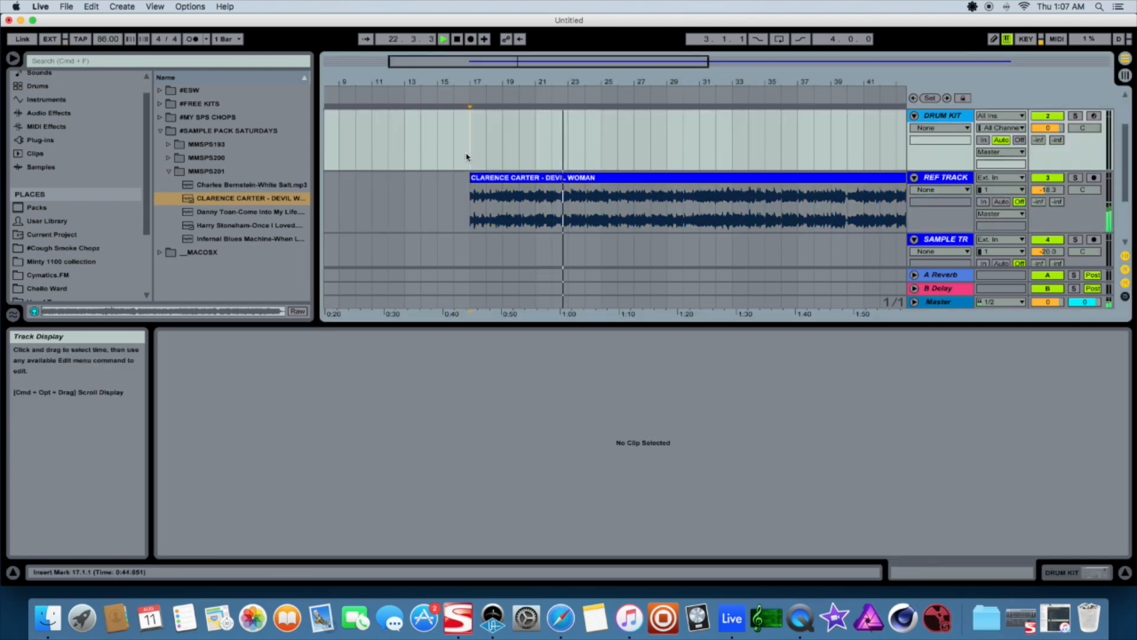
{"action": "left_click_drag", "start_coordinate": [473, 199], "coordinate": [503, 203]}
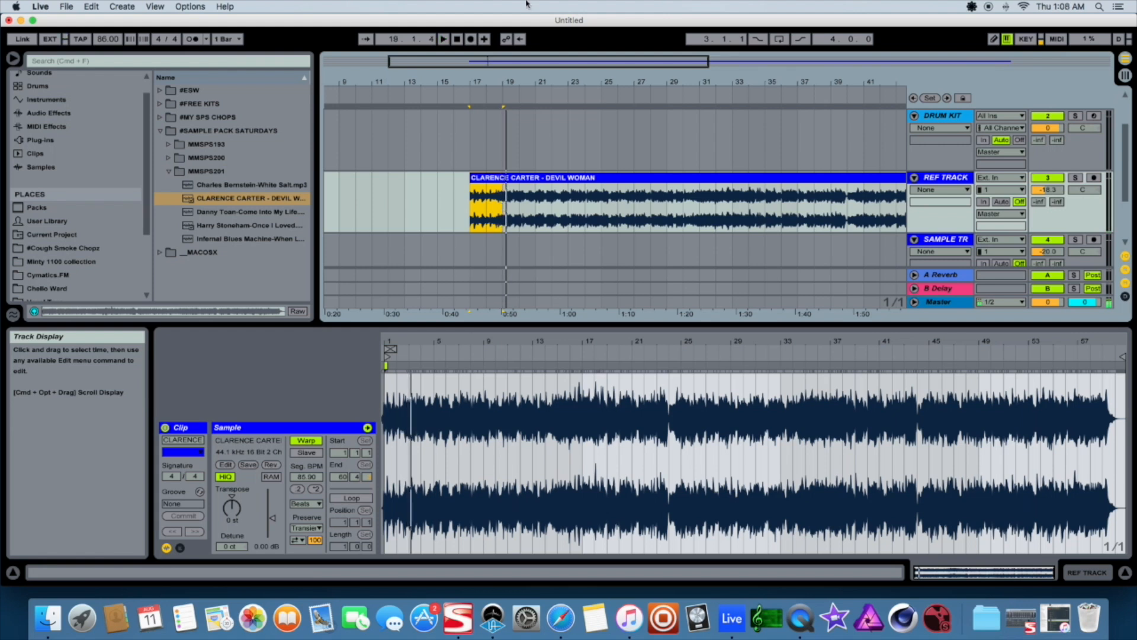
{"action": "left_click_drag", "start_coordinate": [517, 61], "coordinate": [465, 142]}
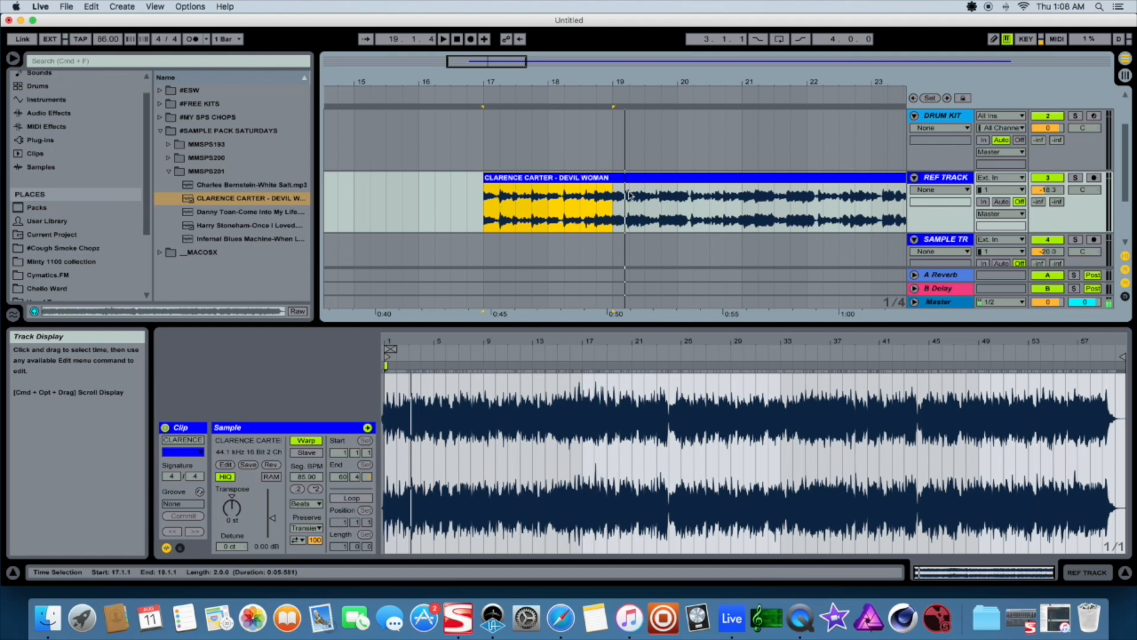
{"action": "key", "text": "super+l"}
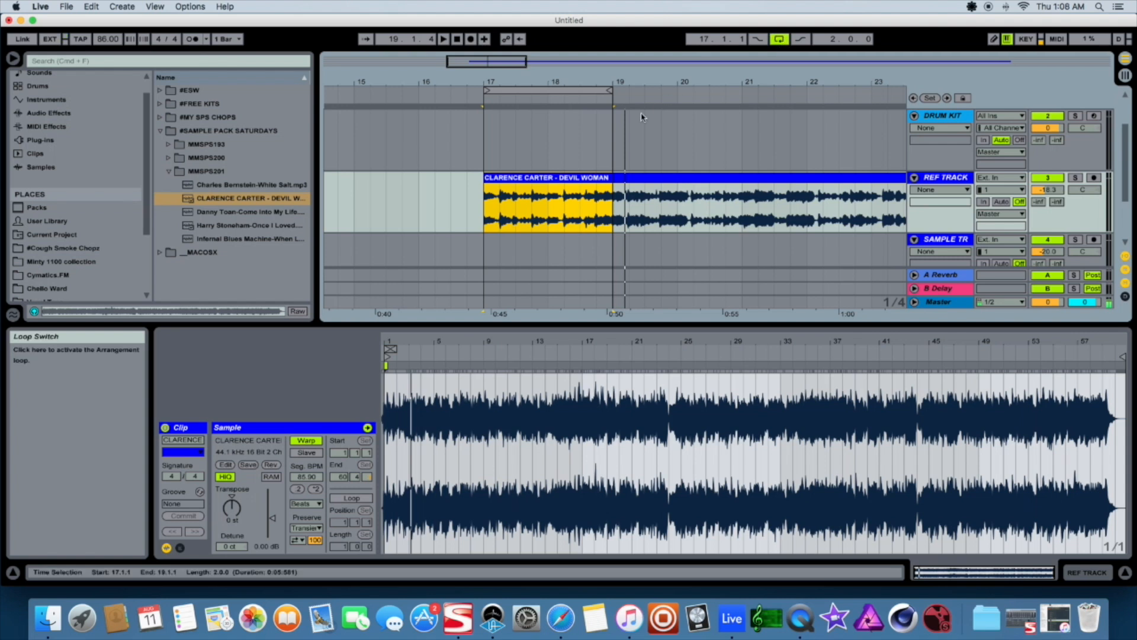
Zoom in on the loop end and pull it back to just before bar 19
{"action": "left_click", "coordinate": [487, 160]}
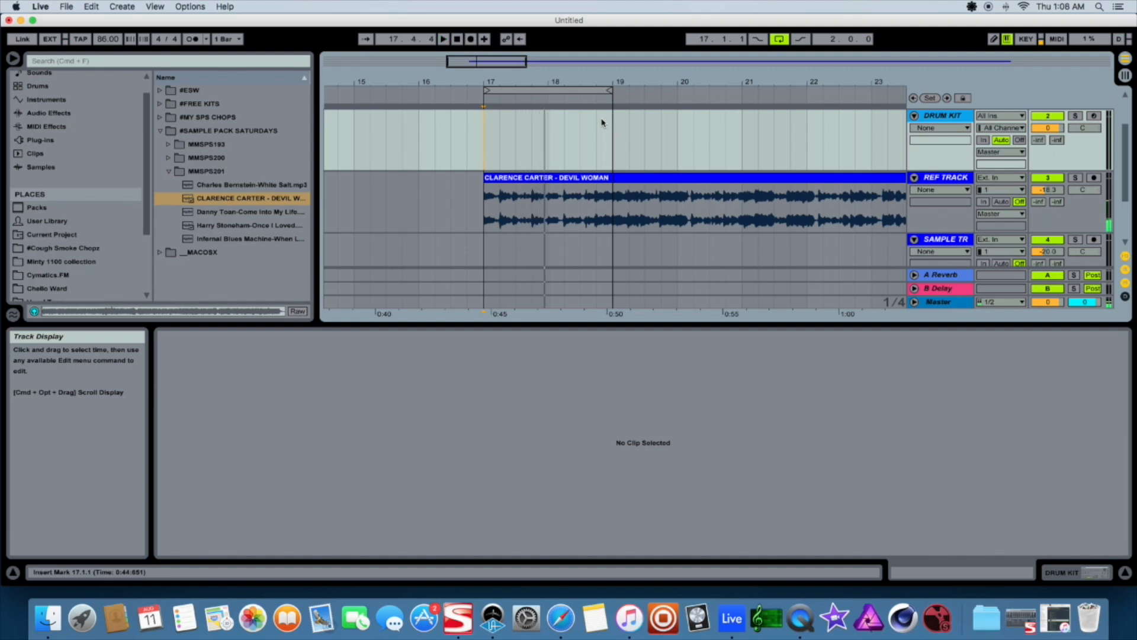
{"action": "left_click_drag", "start_coordinate": [519, 61], "coordinate": [488, 107]}
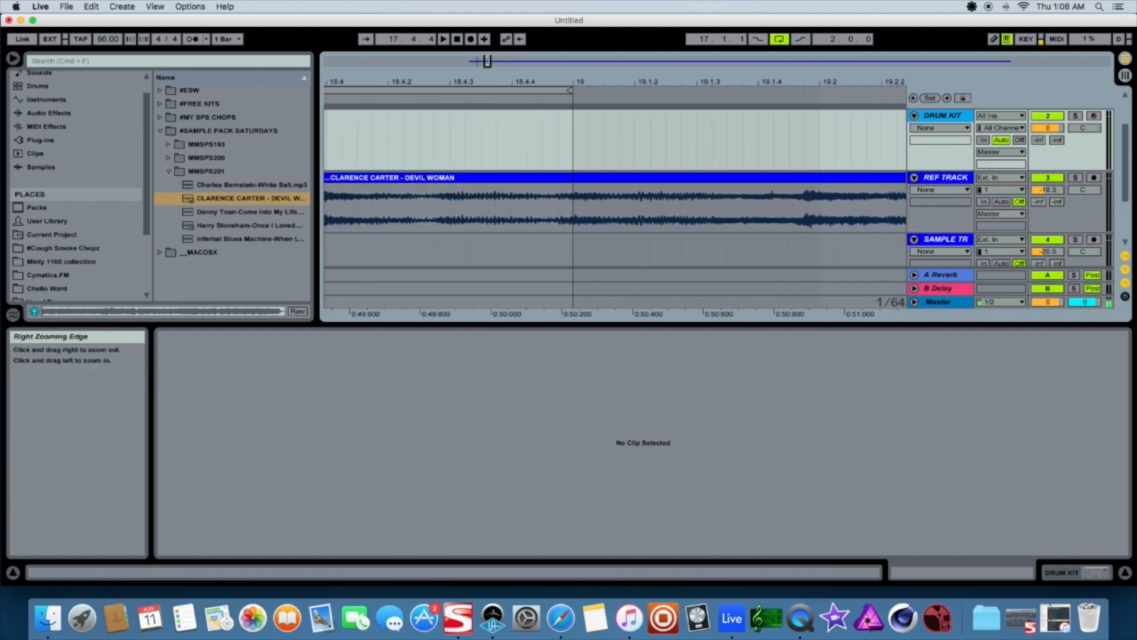
{"action": "left_click_drag", "start_coordinate": [486, 62], "coordinate": [485, 90]}
{"action": "left_click_drag", "start_coordinate": [928, 237], "coordinate": [934, 289]}
{"action": "scroll", "coordinate": [527, 136], "scroll_direction": "down", "scroll_amount": 3}
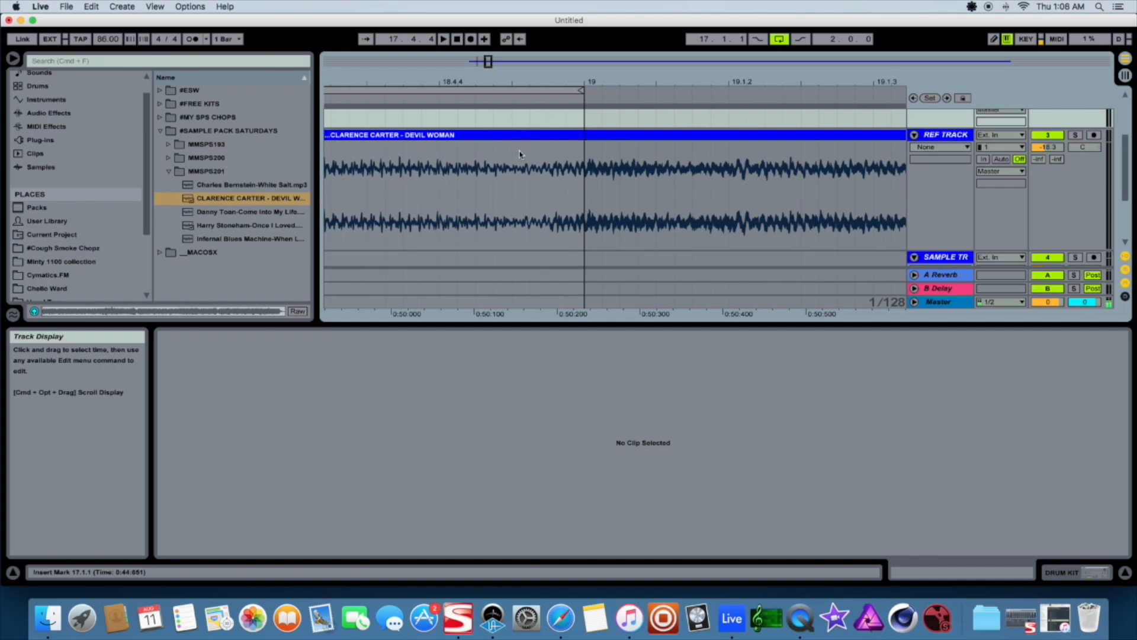
{"action": "left_click_drag", "start_coordinate": [581, 90], "coordinate": [561, 89]}
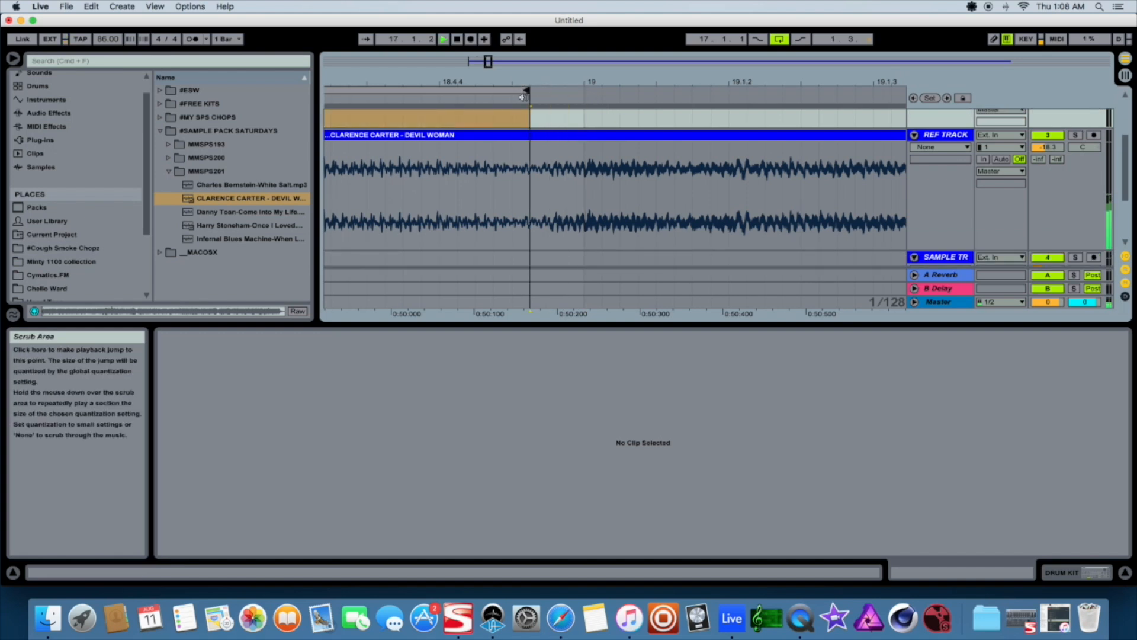
Split the Devil Woman clip at the end of the loop near bar 19
{"action": "mouse_move", "coordinate": [489, 61]}
{"action": "left_mouse_down"}
{"action": "mouse_move", "coordinate": [500, 39]}
{"action": "mouse_move", "coordinate": [486, 64]}
{"action": "mouse_move", "coordinate": [472, 62]}
{"action": "left_mouse_up"}
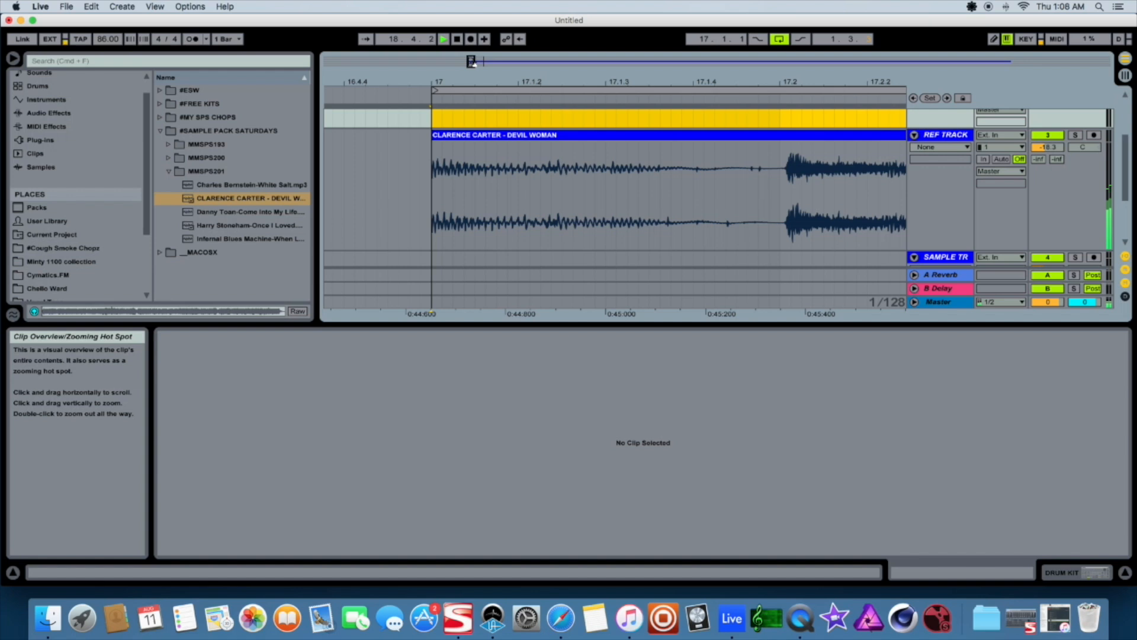
{"action": "left_click_drag", "start_coordinate": [472, 62], "coordinate": [477, 60]}
{"action": "left_click", "coordinate": [483, 135]}
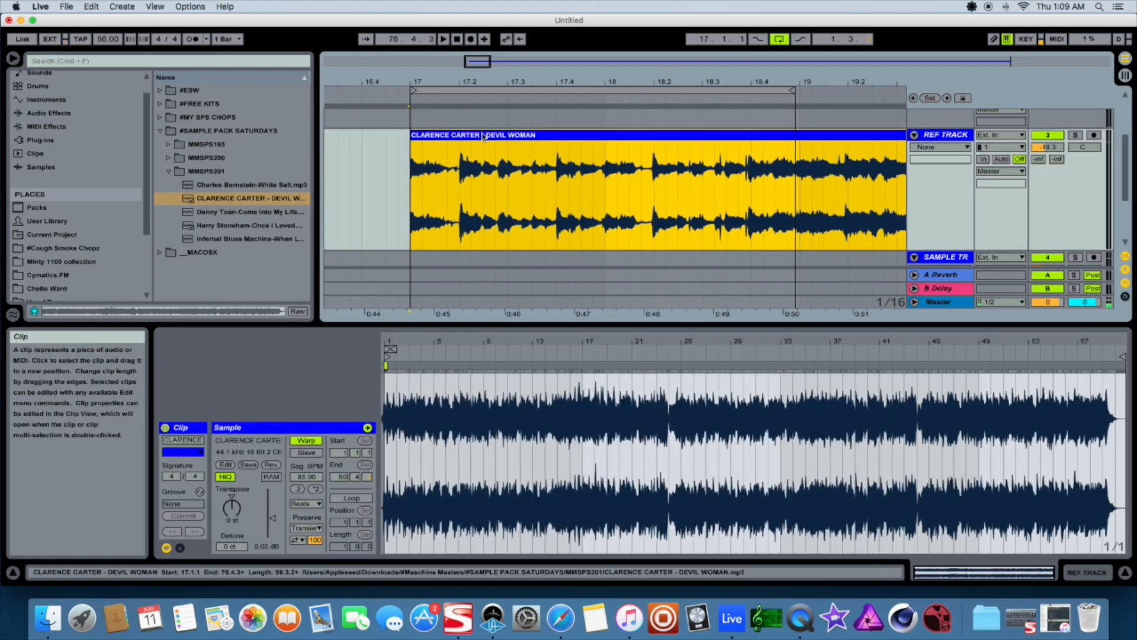
{"action": "right_click", "coordinate": [532, 176]}
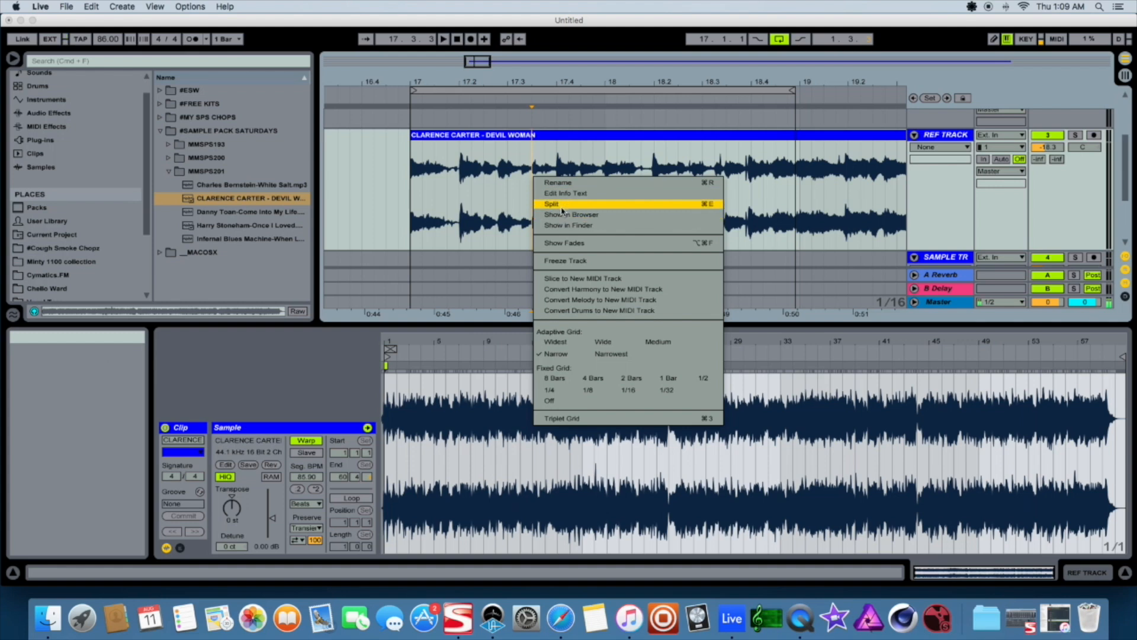
{"action": "left_click", "coordinate": [617, 204]}
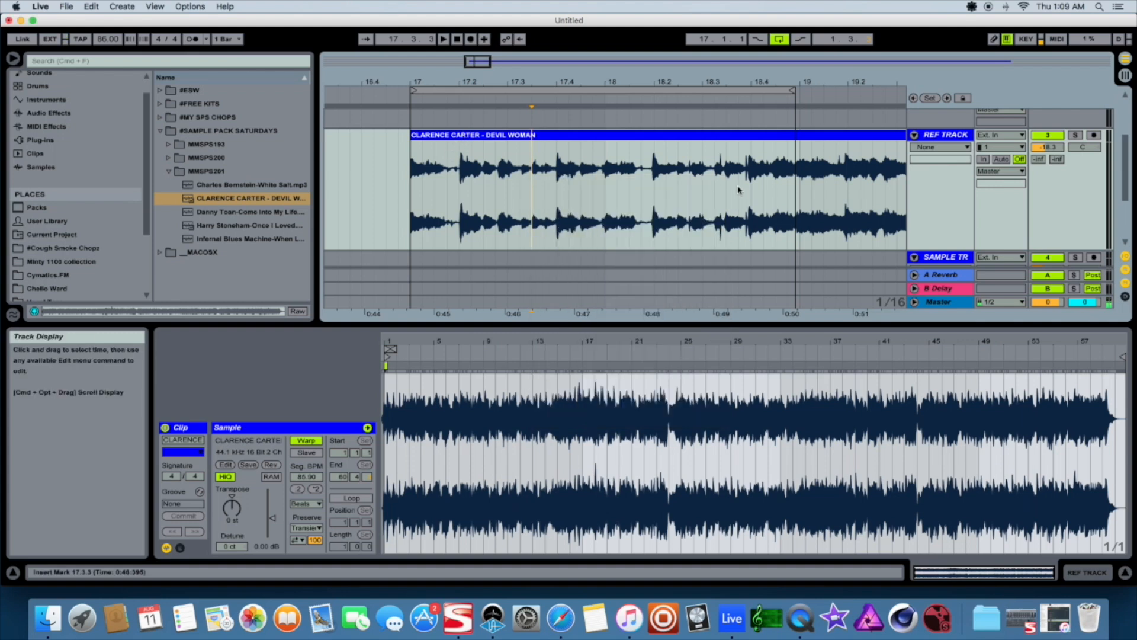
{"action": "left_click", "coordinate": [759, 136]}
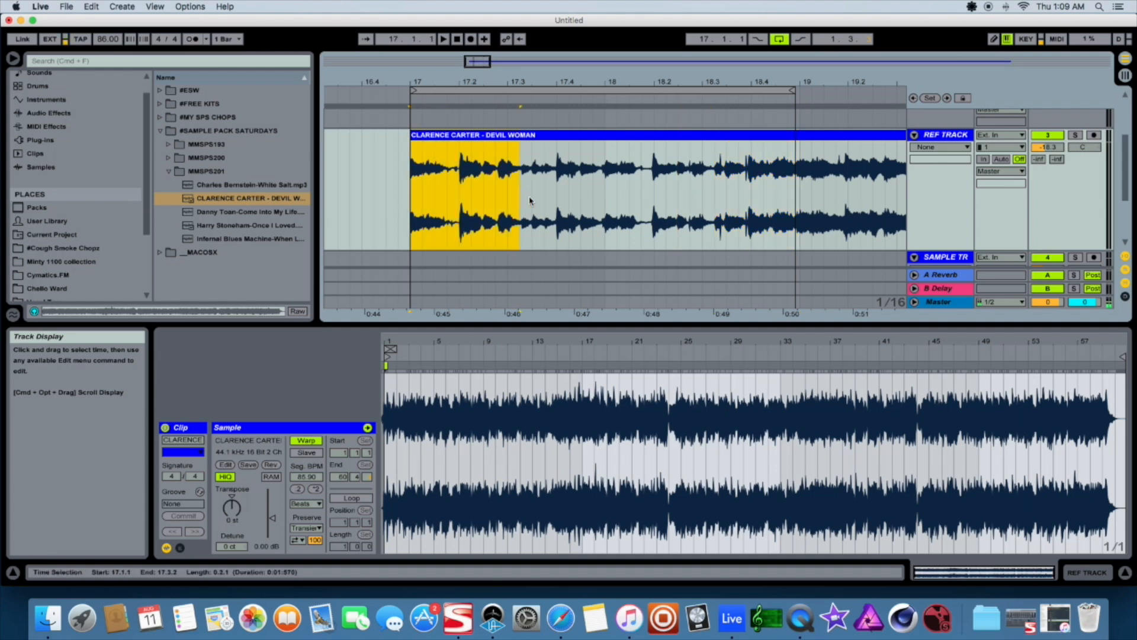
{"action": "left_click", "coordinate": [795, 171]}
{"action": "left_click", "coordinate": [794, 135]}
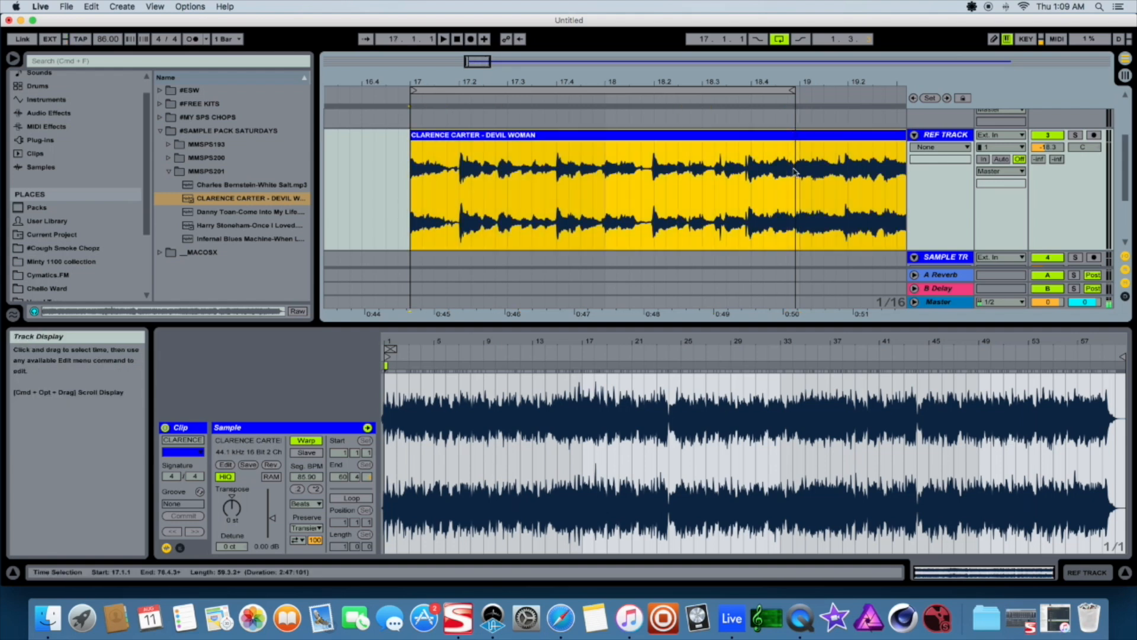
{"action": "left_click", "coordinate": [794, 123]}
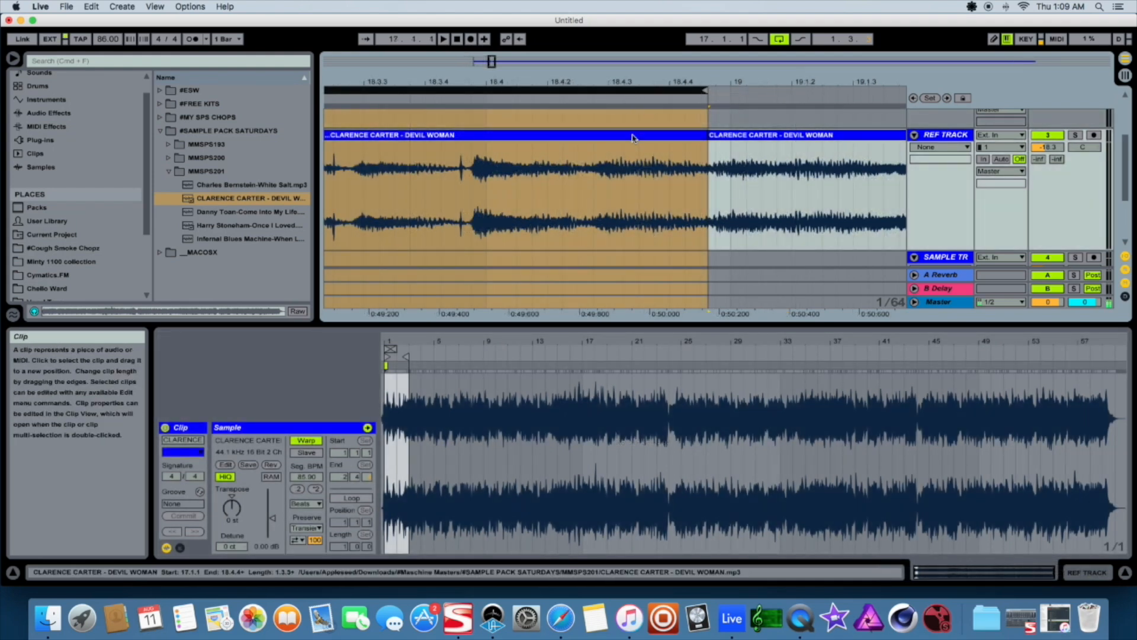
Move the remaining part of the clip to the right, leaving a gap after the first section
{"action": "left_click", "coordinate": [694, 179]}
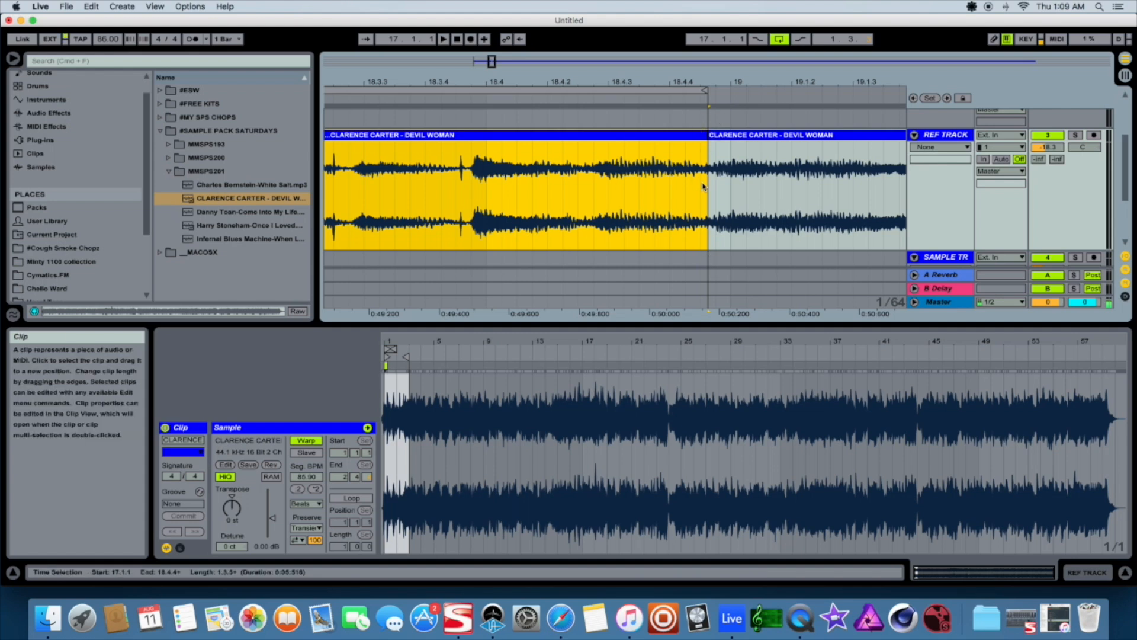
{"action": "left_click", "coordinate": [727, 138]}
{"action": "left_click_drag", "start_coordinate": [721, 139], "coordinate": [744, 139]}
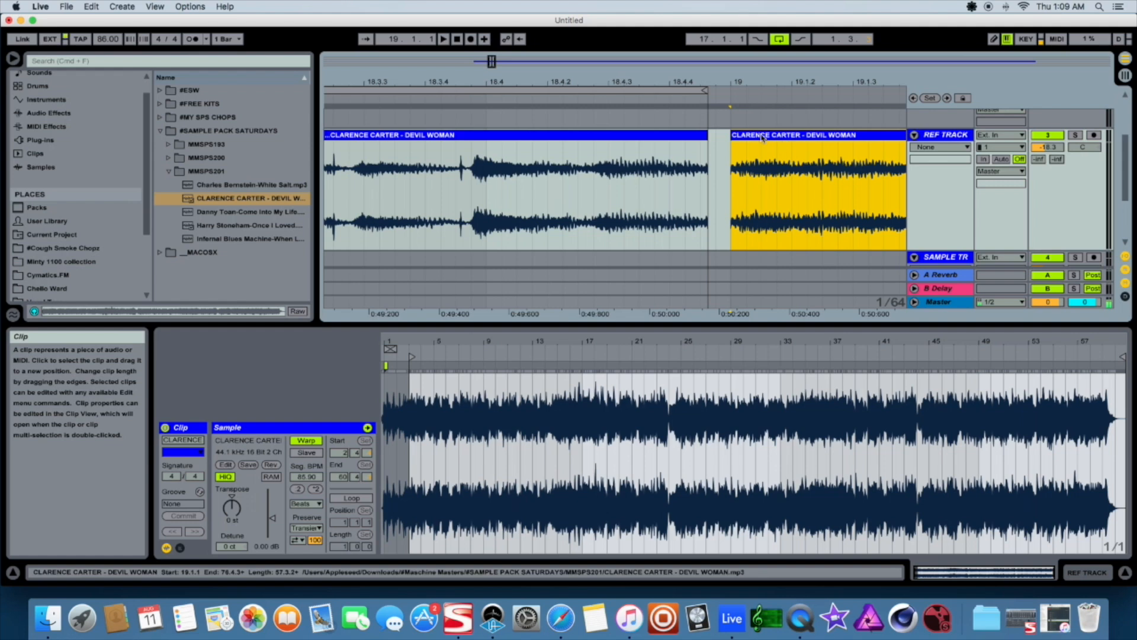
{"action": "left_click_drag", "start_coordinate": [761, 137], "coordinate": [838, 137]}
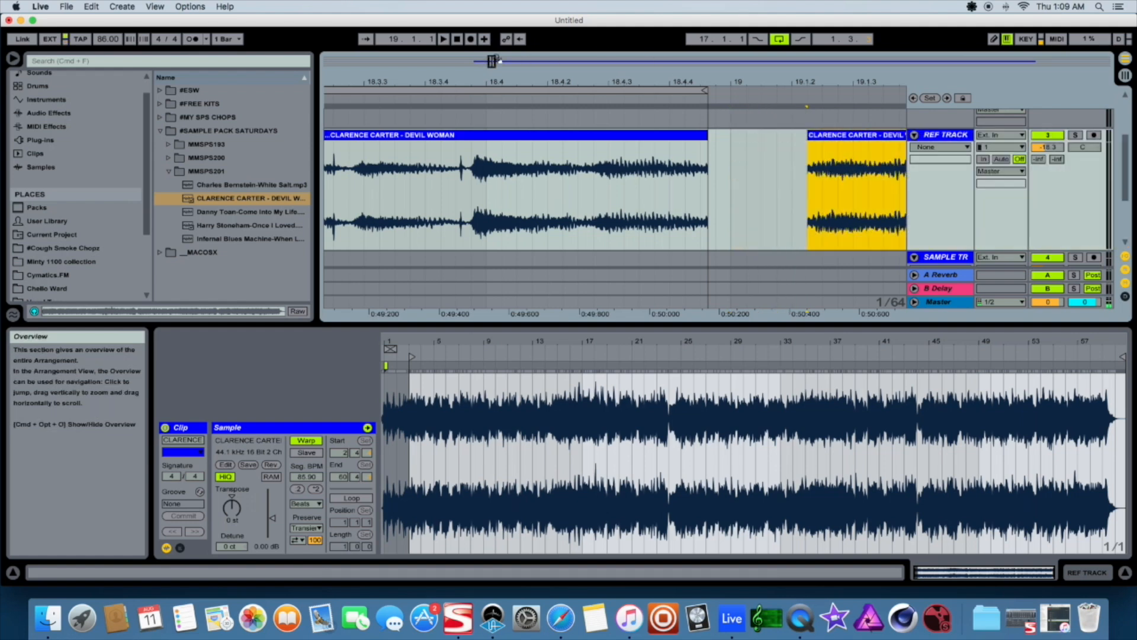
Consolidate the first clip section from bar 17 to the split
{"action": "left_click_drag", "start_coordinate": [492, 62], "coordinate": [491, 60]}
{"action": "left_click_drag", "start_coordinate": [621, 82], "coordinate": [683, 55]}
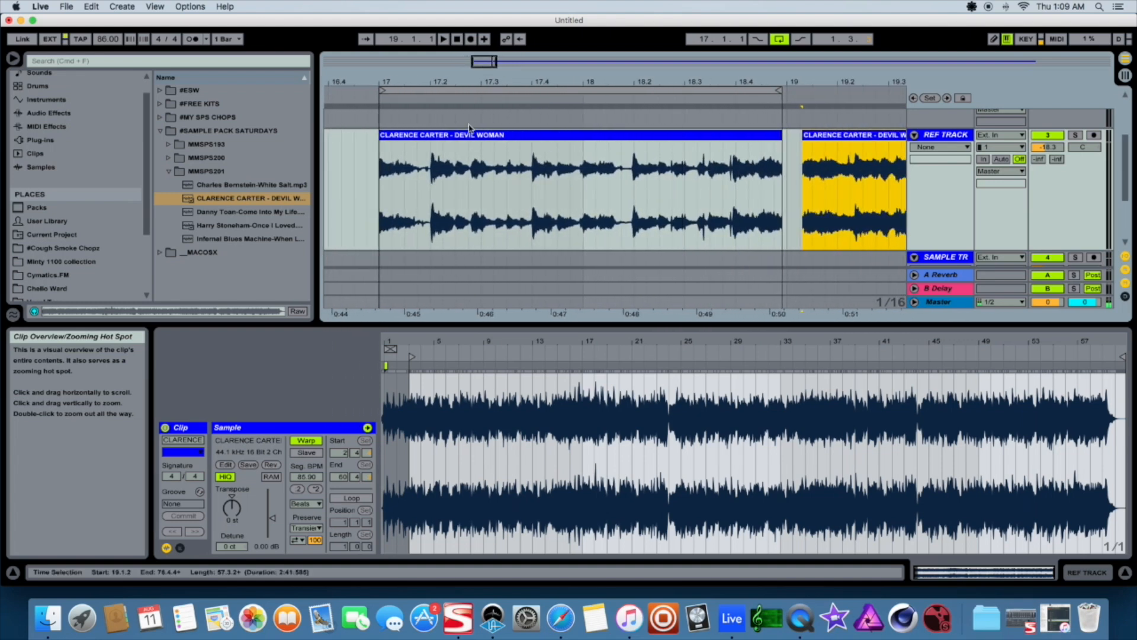
{"action": "left_click", "coordinate": [475, 136]}
{"action": "right_click", "coordinate": [477, 136]}
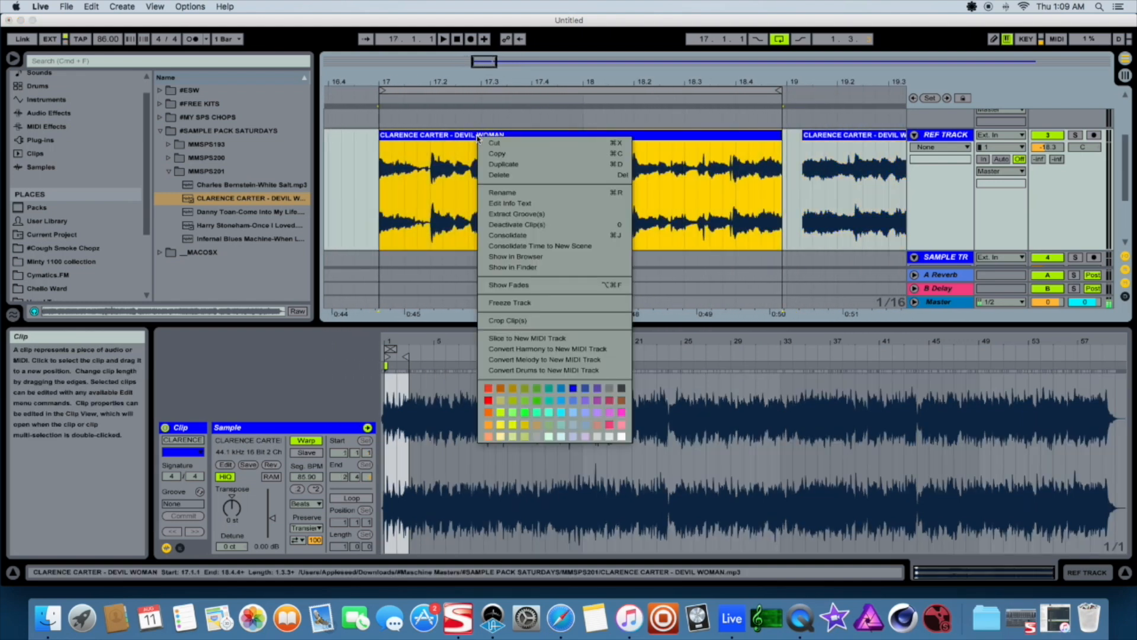
{"action": "left_click", "coordinate": [539, 237]}
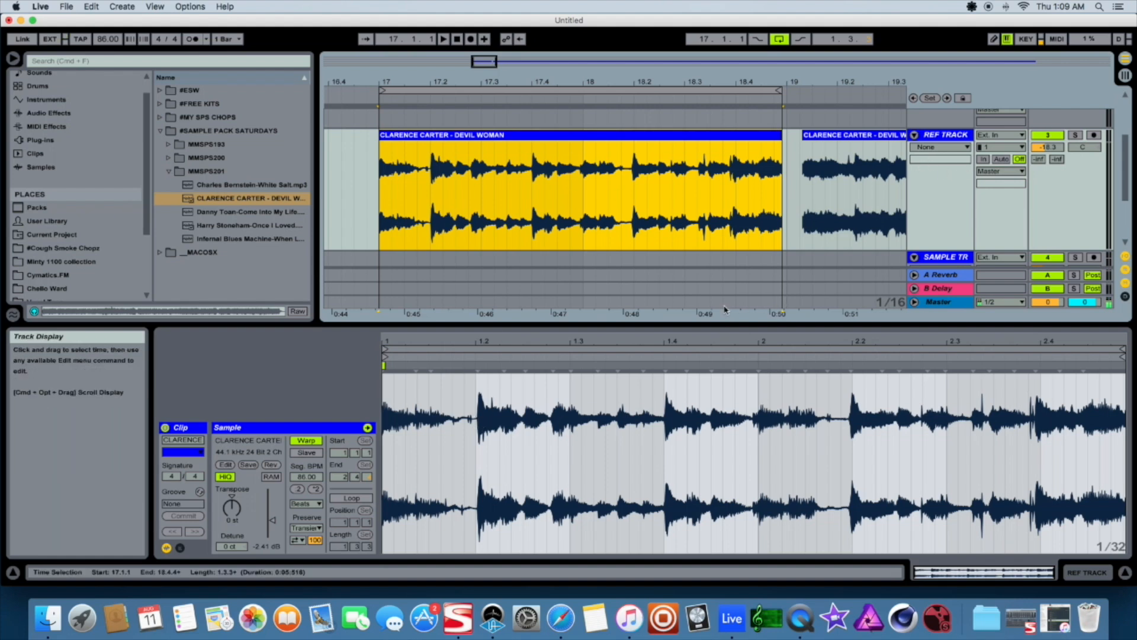
Move the consolidated clip one bar earlier so it starts at bar 16
{"action": "left_click_drag", "start_coordinate": [487, 65], "coordinate": [470, 64]}
{"action": "left_click_drag", "start_coordinate": [706, 148], "coordinate": [613, 148]}
{"action": "left_click_drag", "start_coordinate": [726, 90], "coordinate": [763, 92]}
{"action": "left_click", "coordinate": [449, 93]}
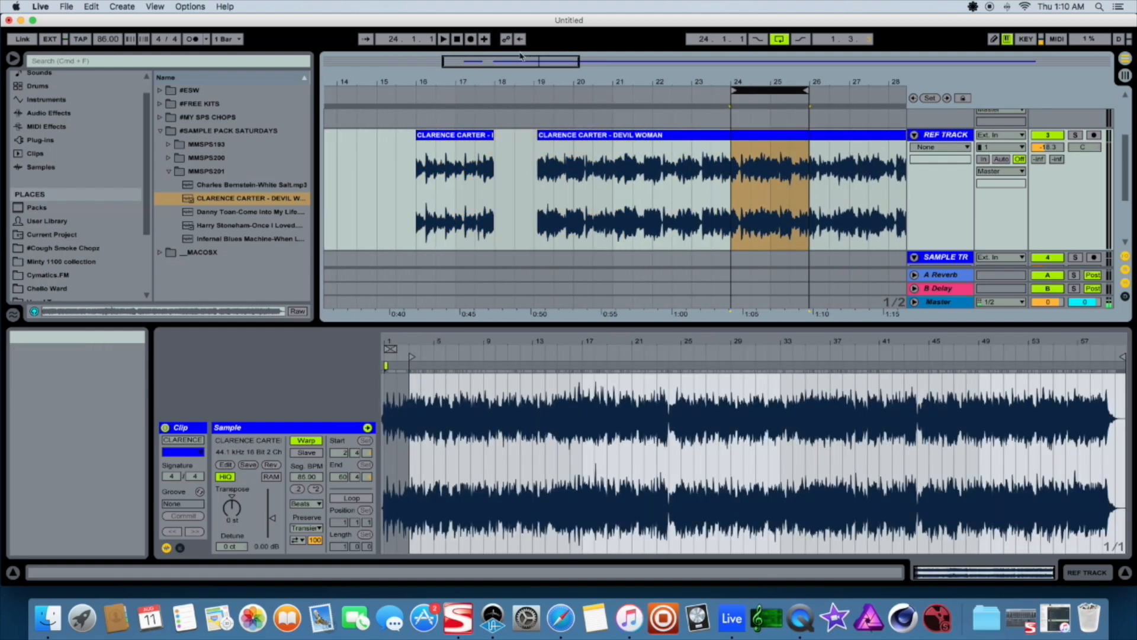
Set the loop brace to span the consolidated clip from bar 16 to its end
{"action": "left_click_drag", "start_coordinate": [517, 61], "coordinate": [548, 61]}
{"action": "left_click_drag", "start_coordinate": [623, 90], "coordinate": [783, 88]}
{"action": "left_click_drag", "start_coordinate": [535, 60], "coordinate": [738, 94]}
{"action": "left_click_drag", "start_coordinate": [526, 62], "coordinate": [489, 61]}
{"action": "left_click_drag", "start_coordinate": [843, 88], "coordinate": [475, 141]}
{"action": "left_click", "coordinate": [493, 160]}
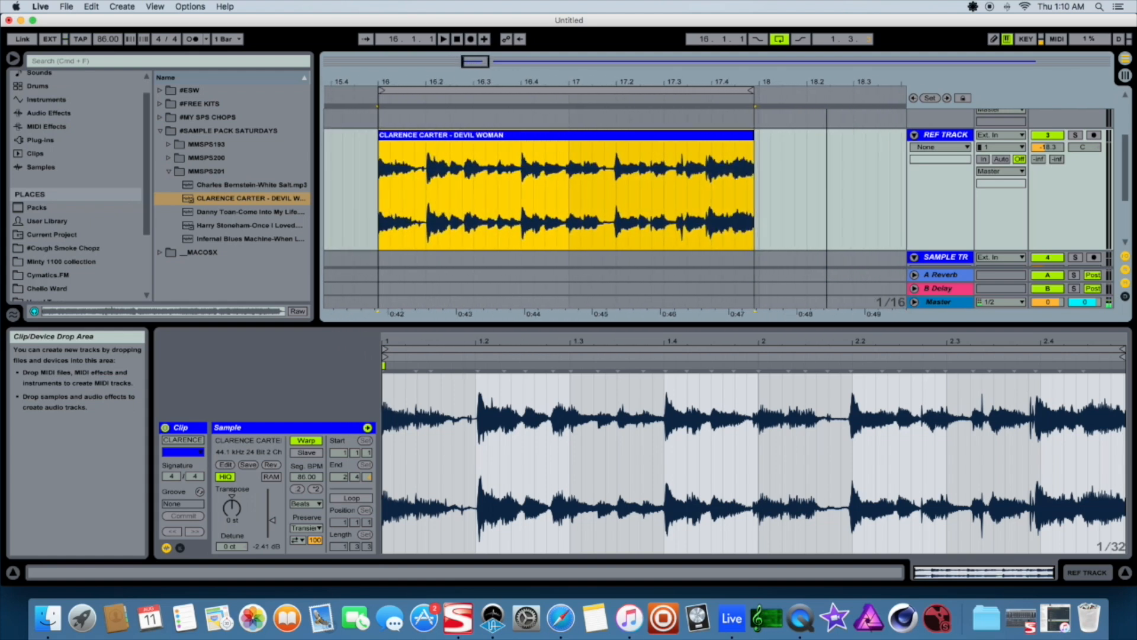
{"action": "left_click_drag", "start_coordinate": [756, 92], "coordinate": [763, 94]}
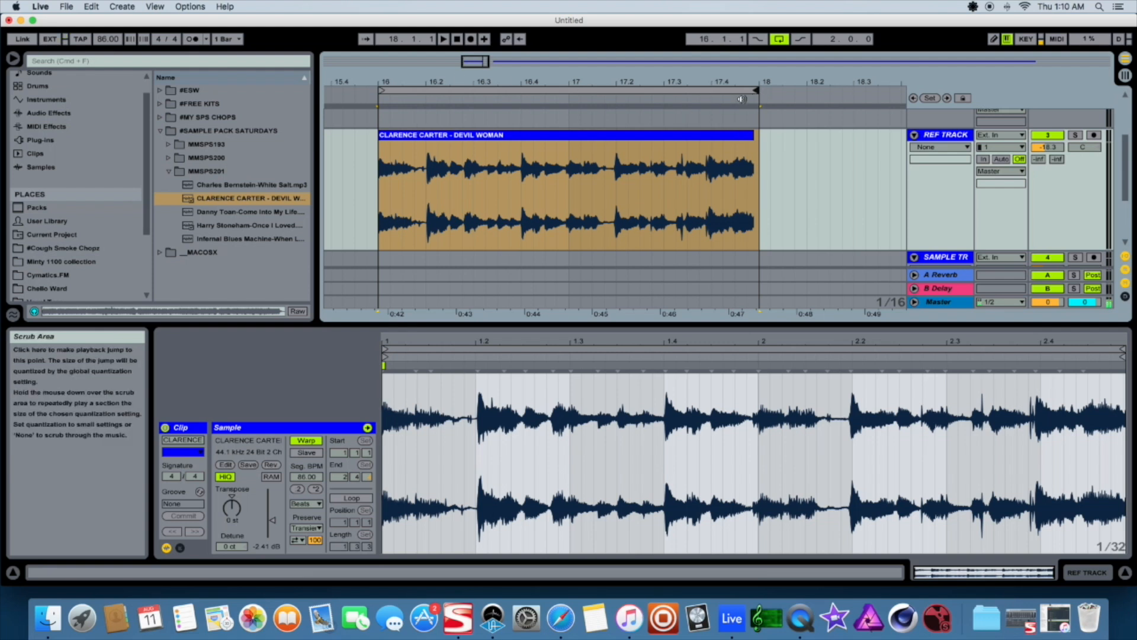
Select the consolidated clip and drag its end warp marker in the sample editor to adjust the warping
{"action": "left_click", "coordinate": [748, 137]}
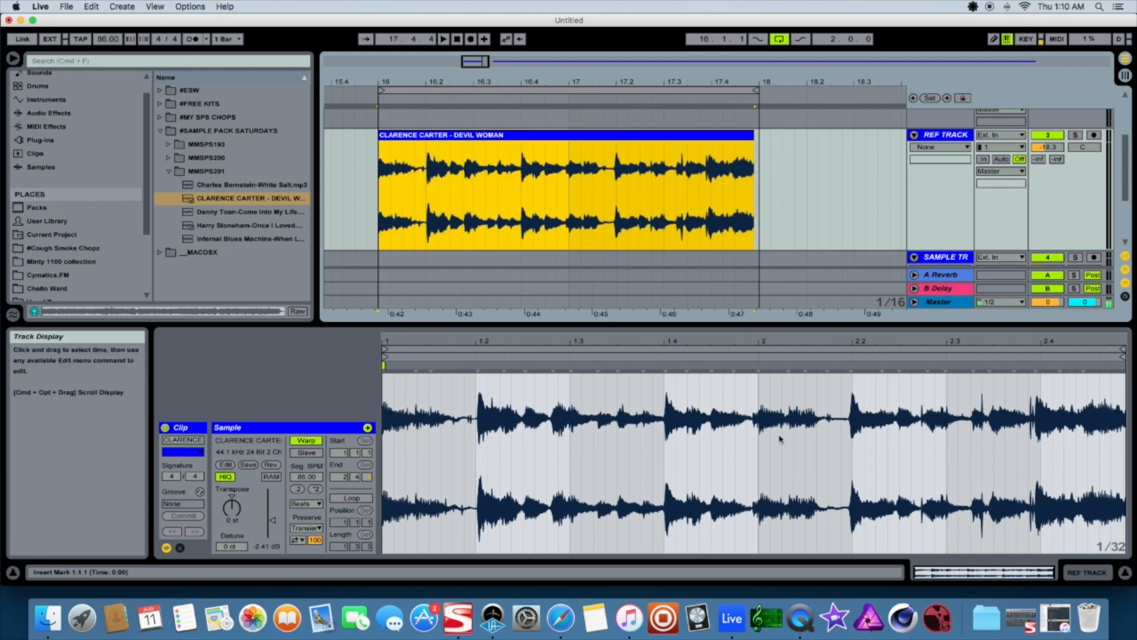
{"action": "left_click", "coordinate": [1123, 371]}
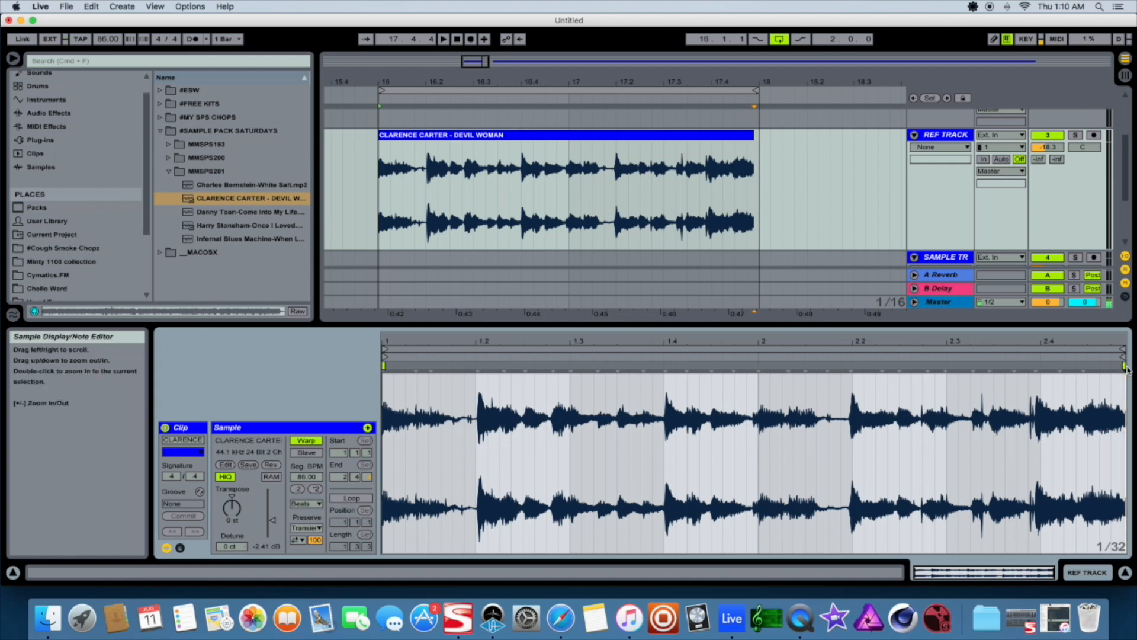
{"action": "left_click_drag", "start_coordinate": [1124, 366], "coordinate": [1136, 368]}
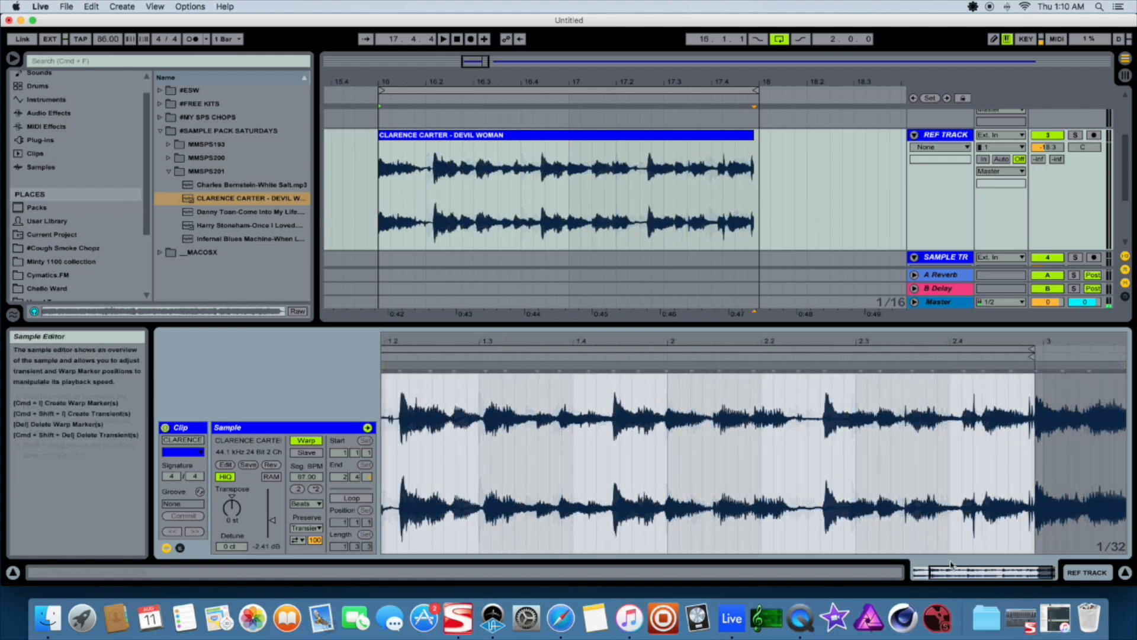
{"action": "left_click", "coordinate": [1030, 572]}
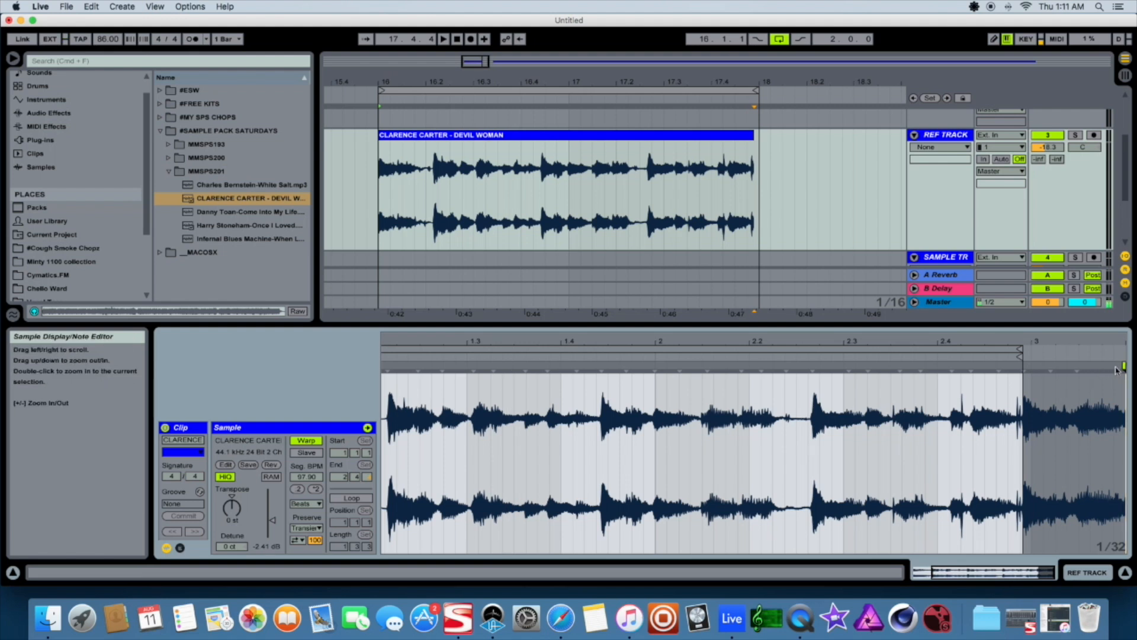
Move the sample's end warp marker to bar 3 and lengthen the arrangement clip to end at bar 18
{"action": "left_click_drag", "start_coordinate": [1124, 366], "coordinate": [1031, 367]}
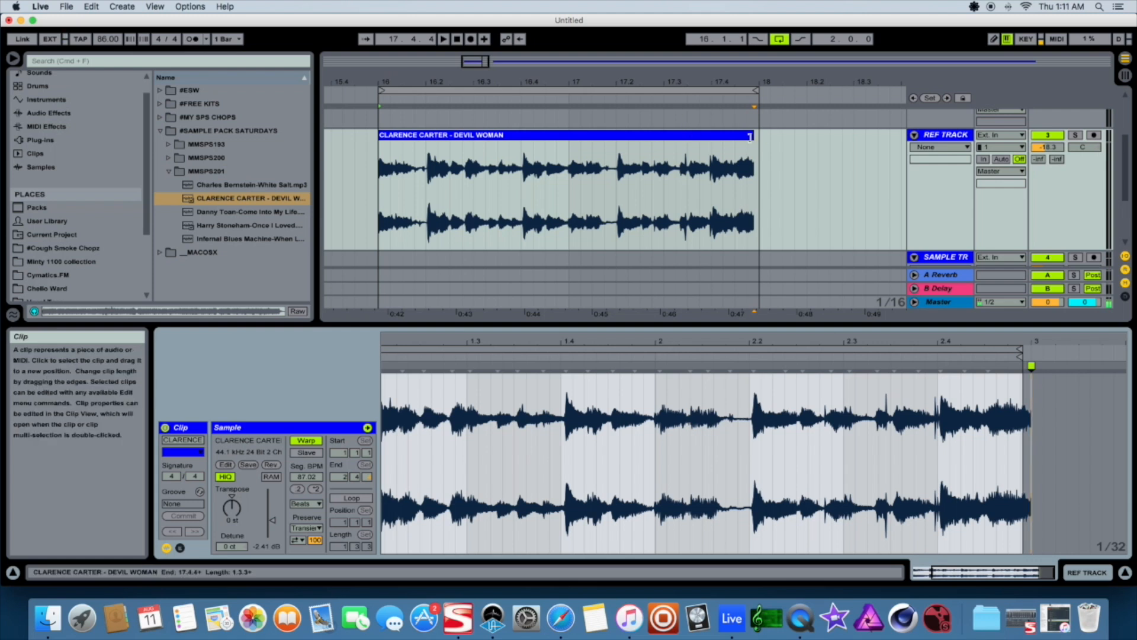
{"action": "left_click_drag", "start_coordinate": [751, 135], "coordinate": [758, 135]}
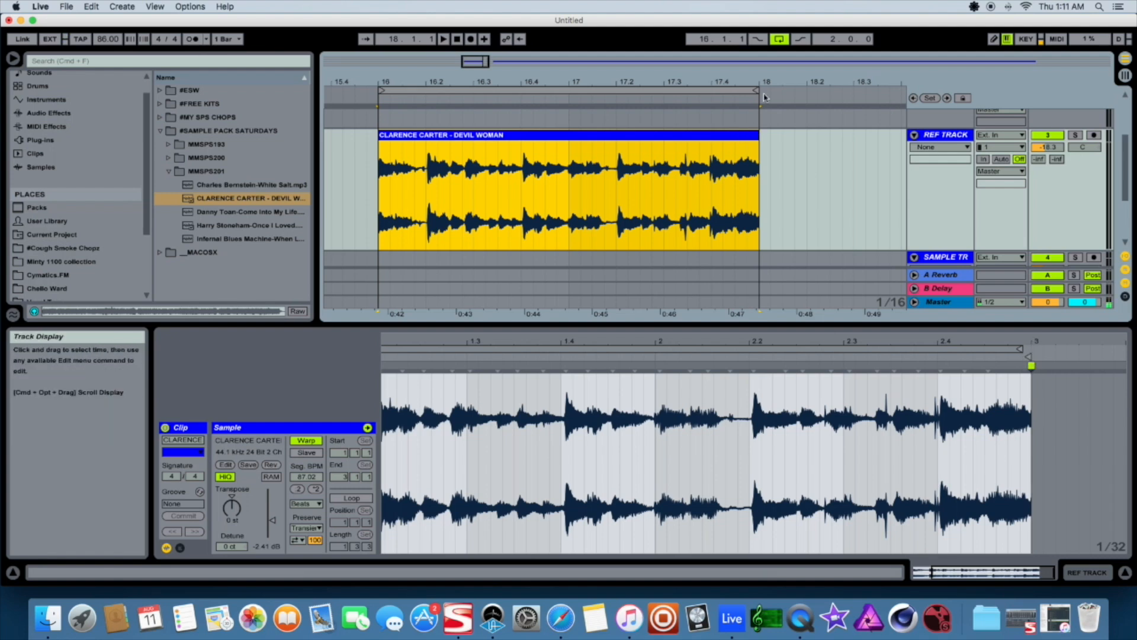
{"action": "left_click", "coordinate": [1028, 351]}
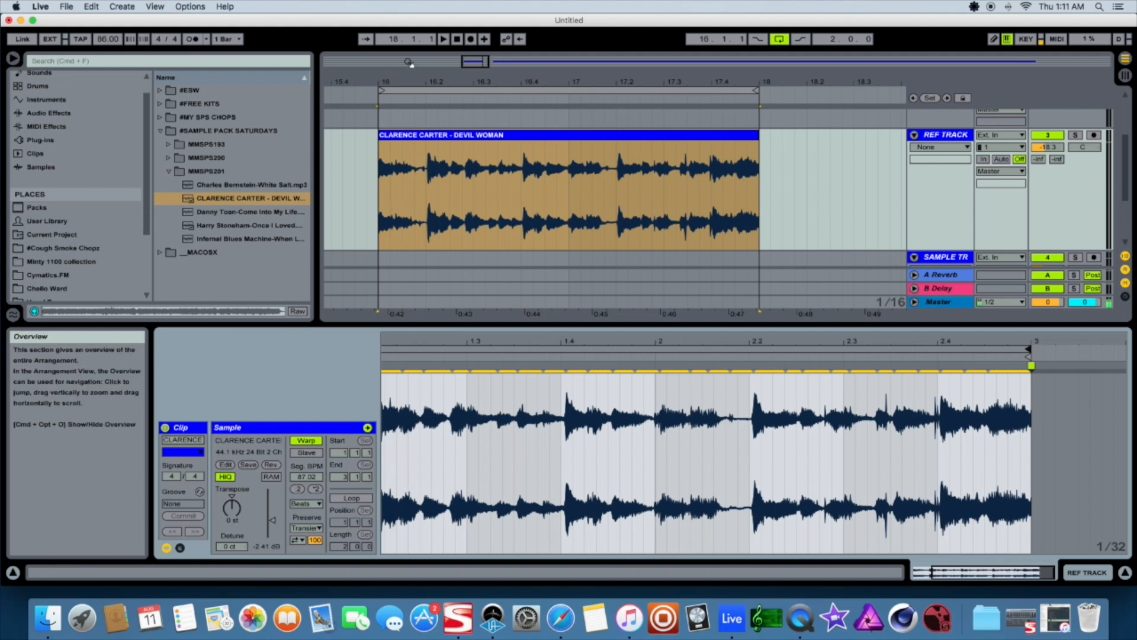
Play back the two-bar loop to check it and zoom out the arrangement
{"action": "key", "text": "space"}
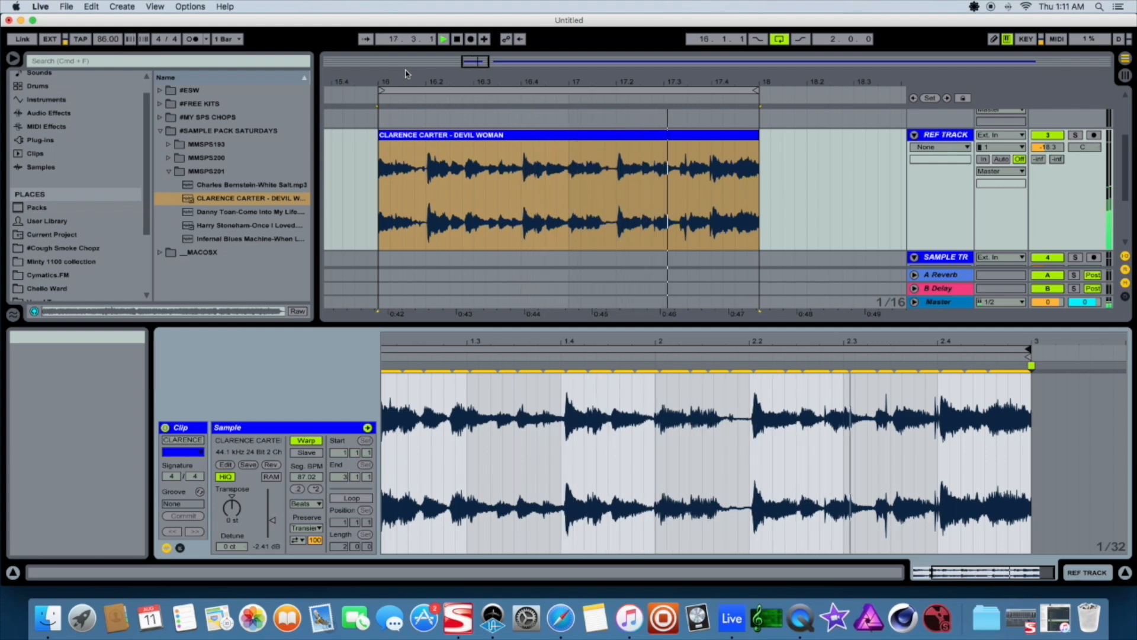
{"action": "key", "text": "space"}
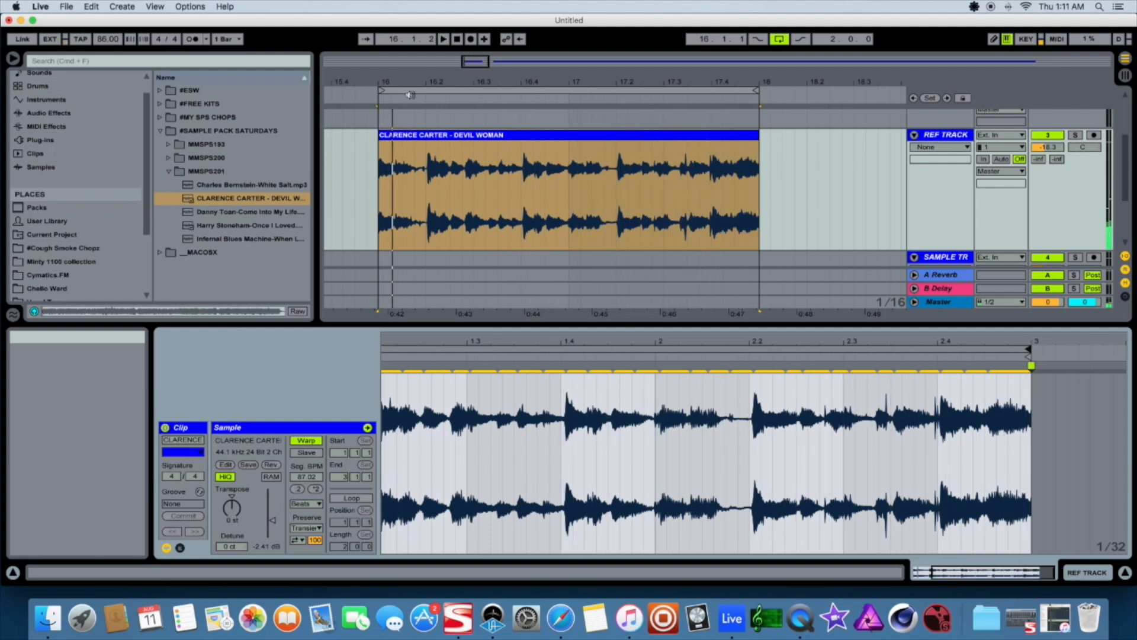
{"action": "left_click_drag", "start_coordinate": [476, 62], "coordinate": [477, 32]}
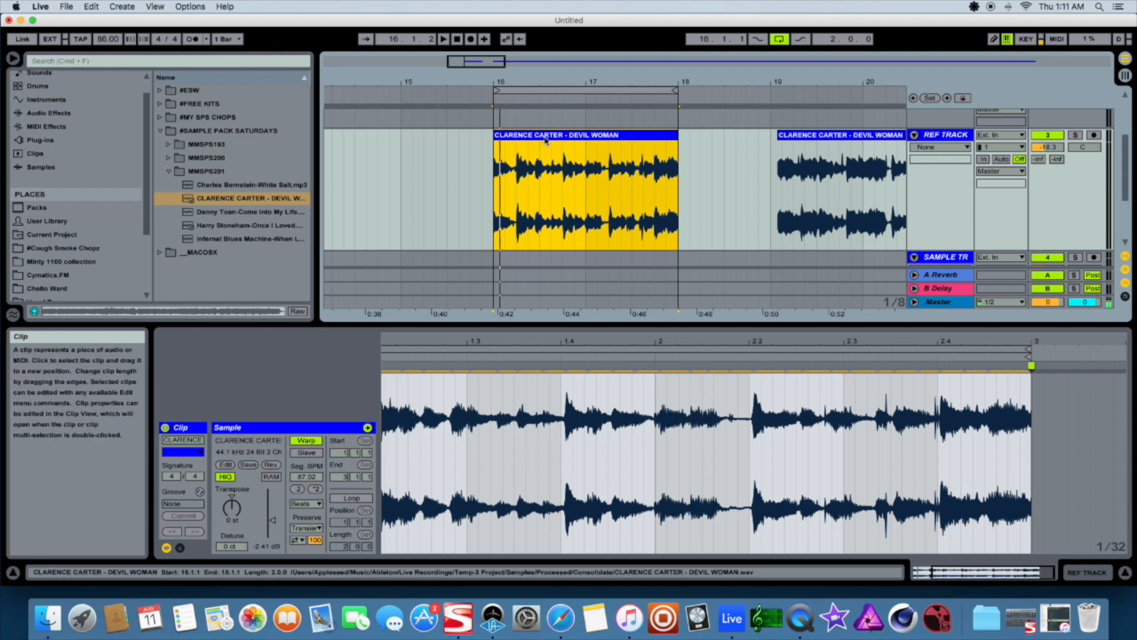
Select bars 16 to 18 and export the Master as a 16-bit WAV render
{"action": "left_click", "coordinate": [558, 90]}
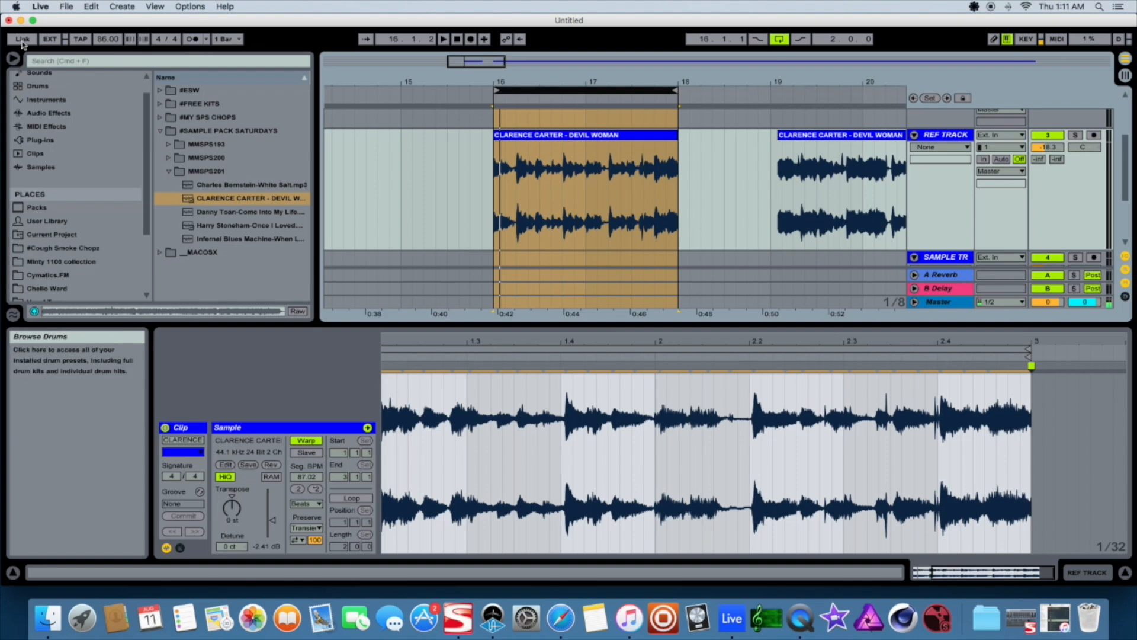
{"action": "left_click", "coordinate": [37, 7]}
{"action": "mouse_move", "coordinate": [65, 7]}
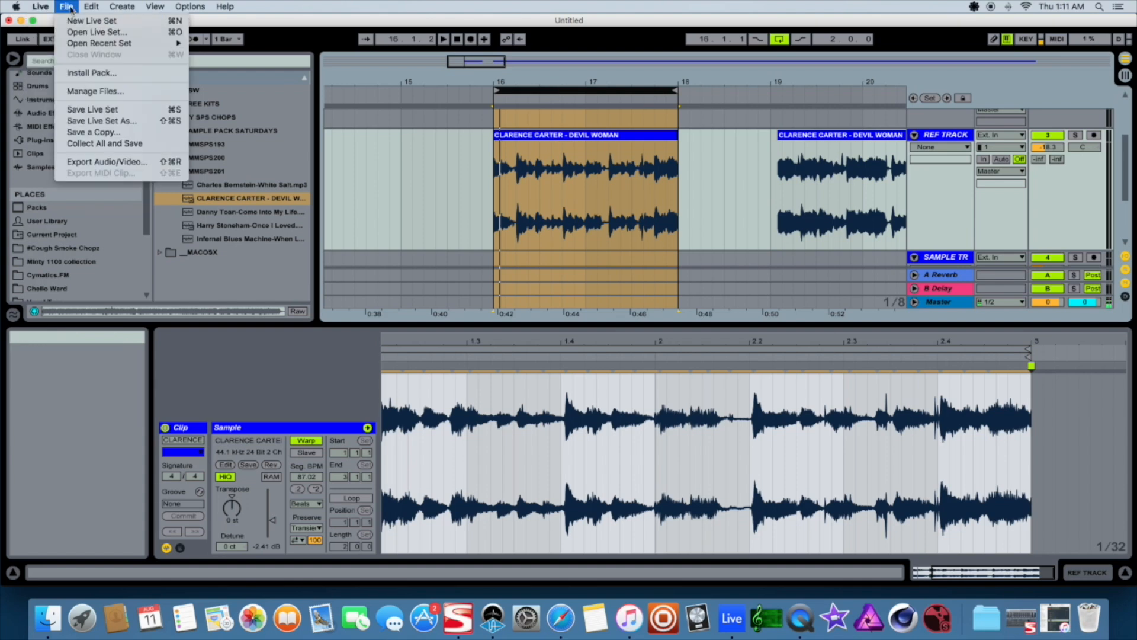
{"action": "left_click", "coordinate": [105, 162]}
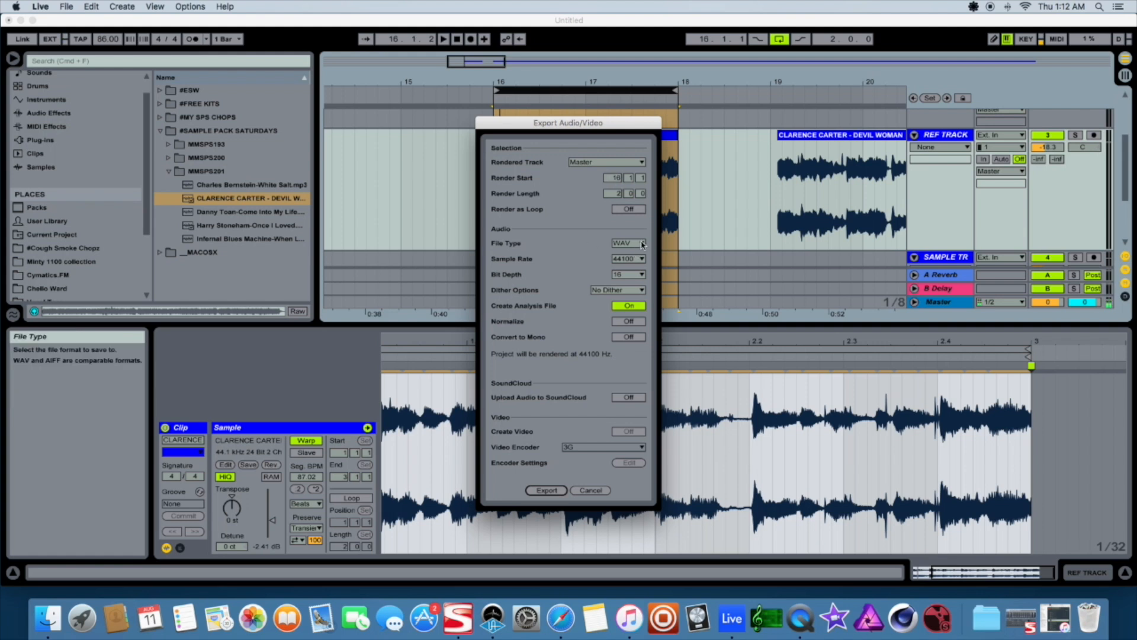
{"action": "left_click", "coordinate": [636, 275]}
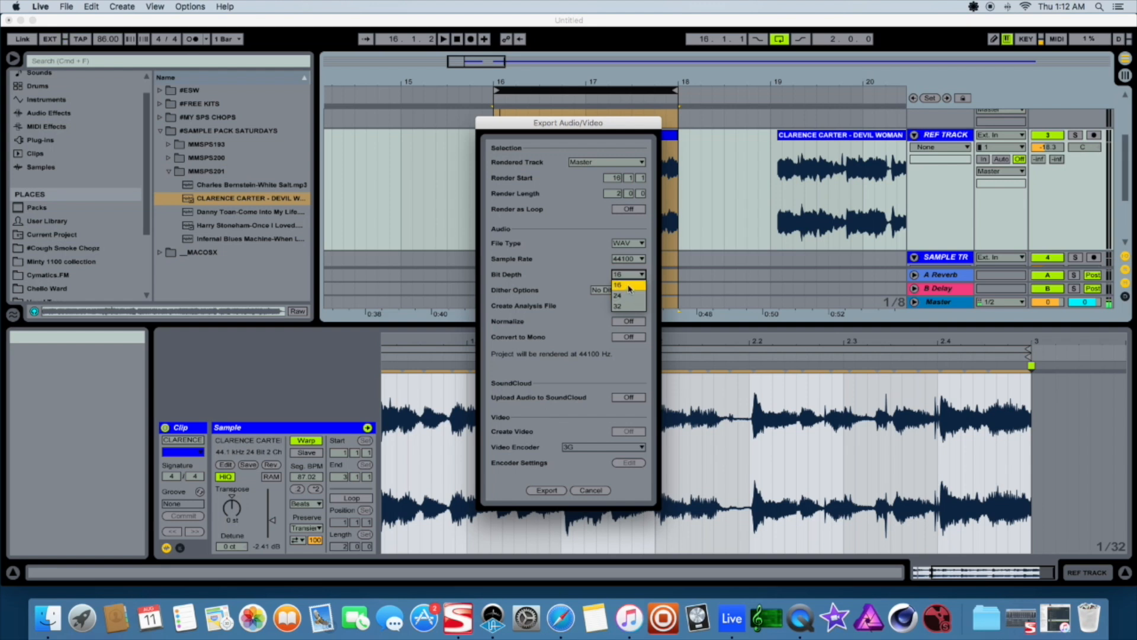
{"action": "left_click", "coordinate": [629, 287]}
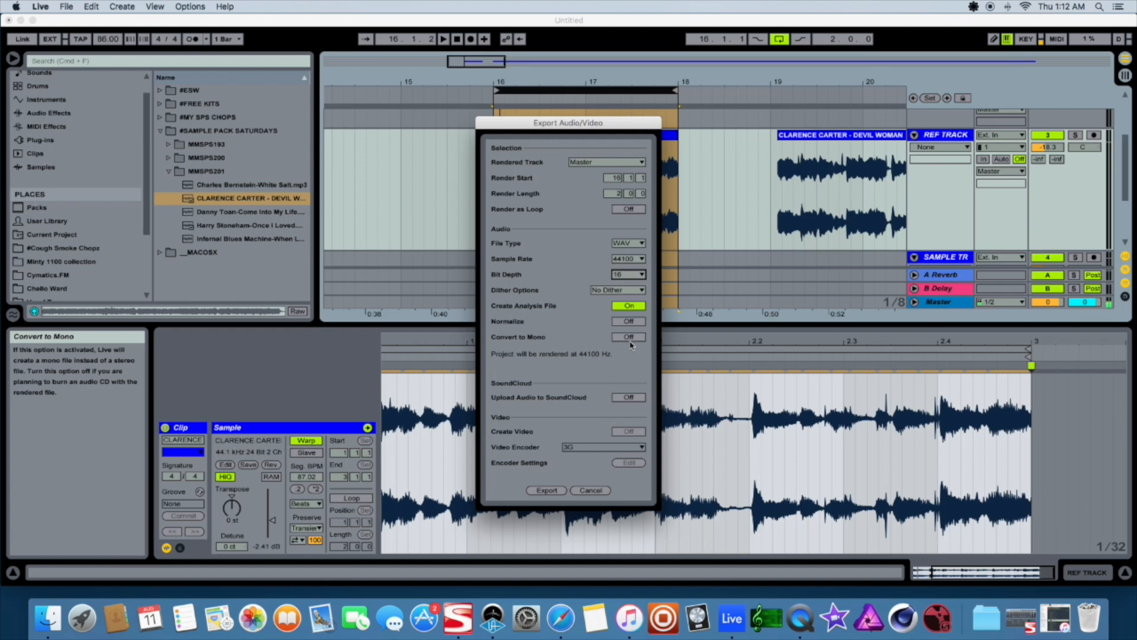
{"action": "left_click", "coordinate": [547, 491]}
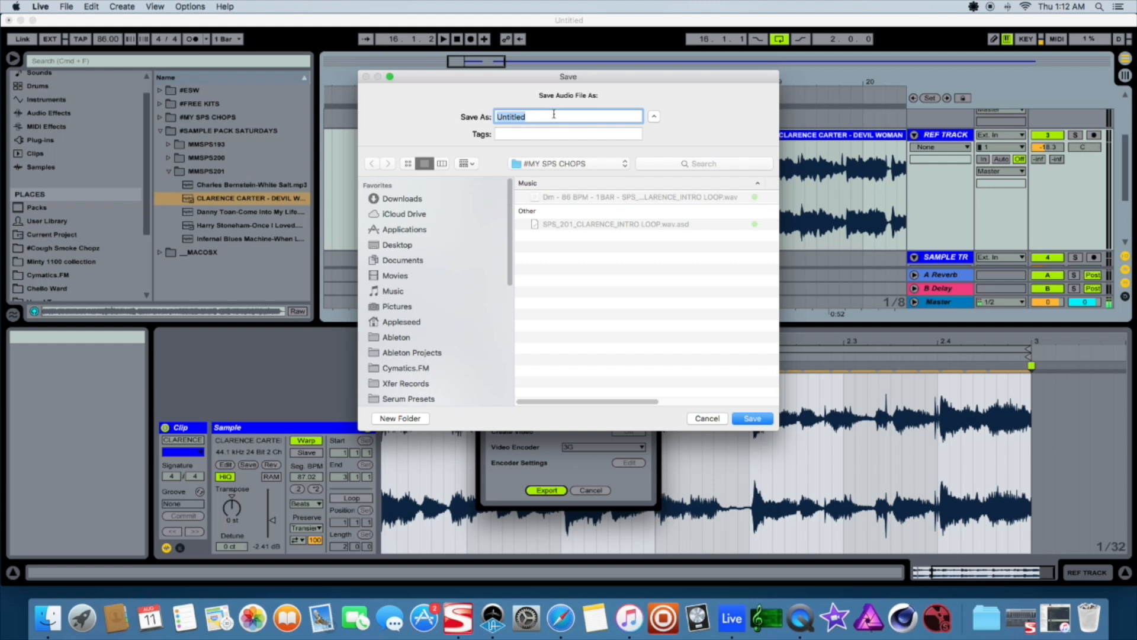
Choose the #MY SPS CHOPS folder inside Downloads > #Maschine Masters as the save location
{"action": "left_click", "coordinate": [398, 202]}
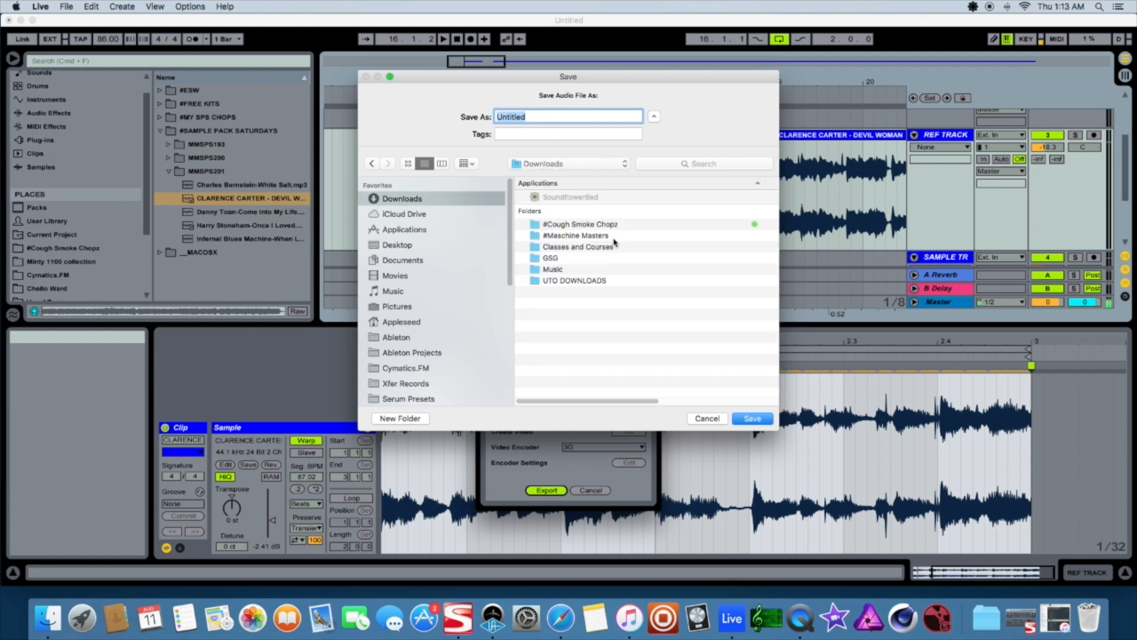
{"action": "double_click", "coordinate": [570, 236]}
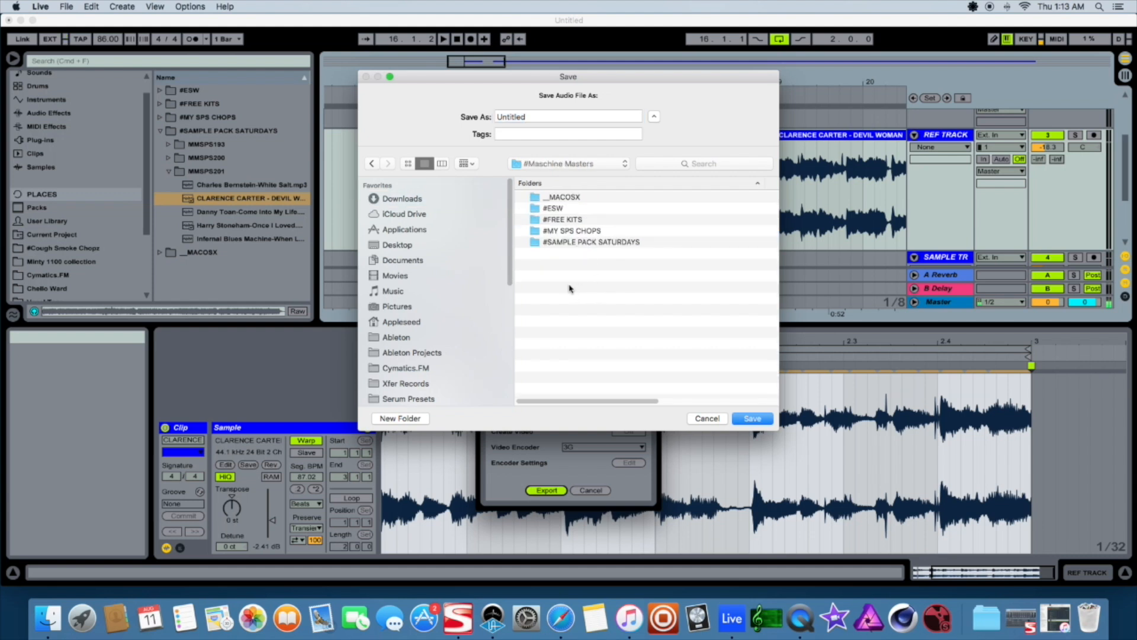
{"action": "left_click", "coordinate": [585, 242]}
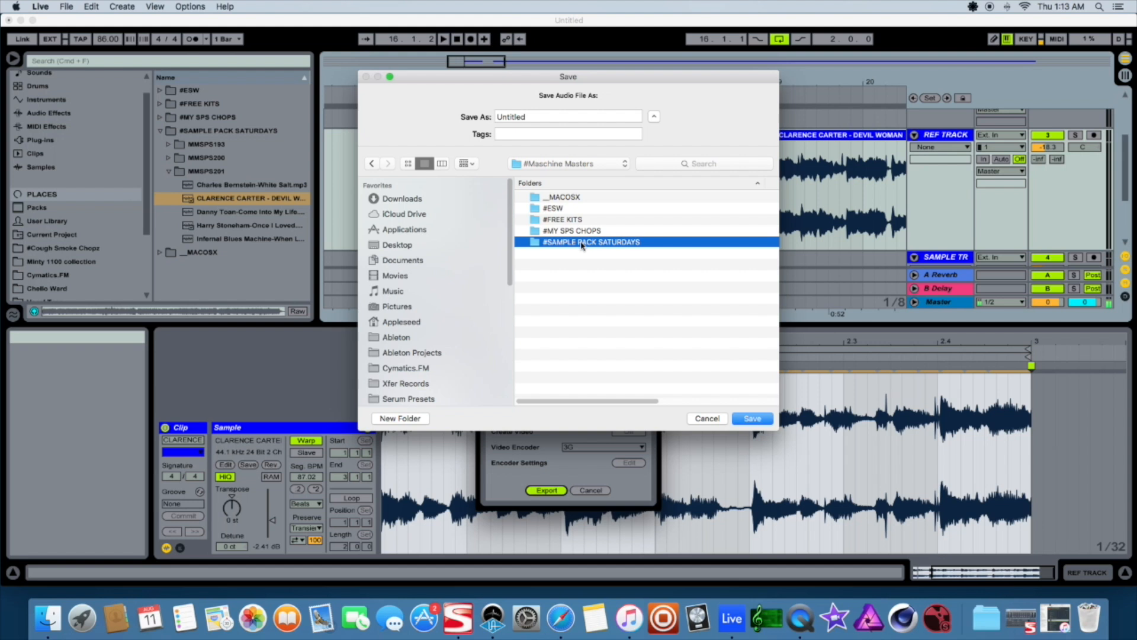
{"action": "left_click", "coordinate": [572, 221]}
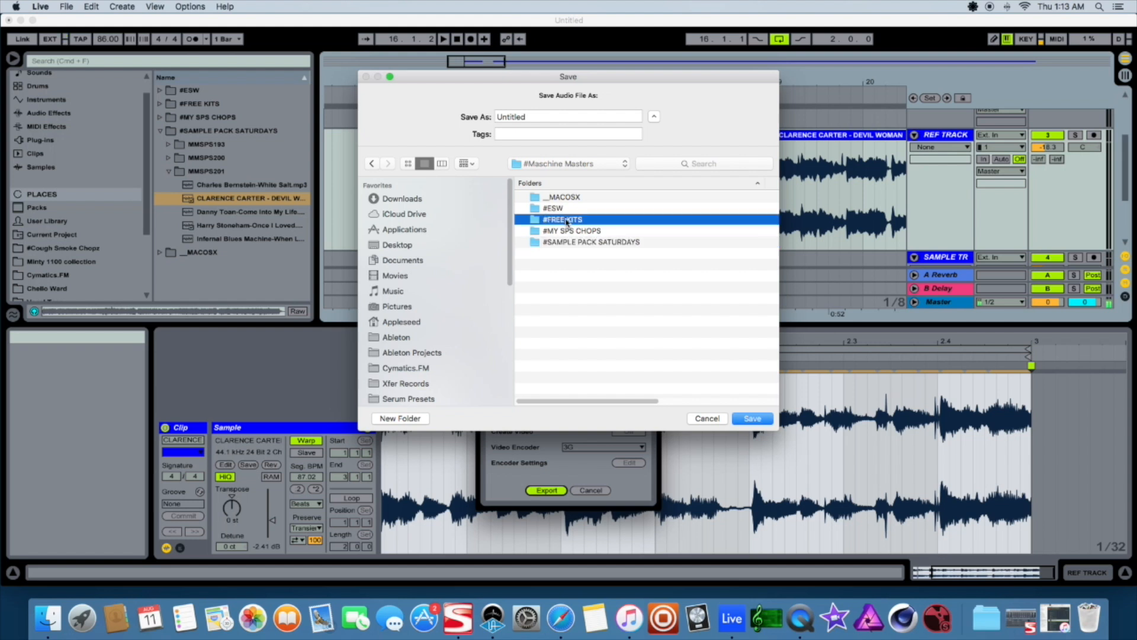
{"action": "left_click", "coordinate": [557, 231]}
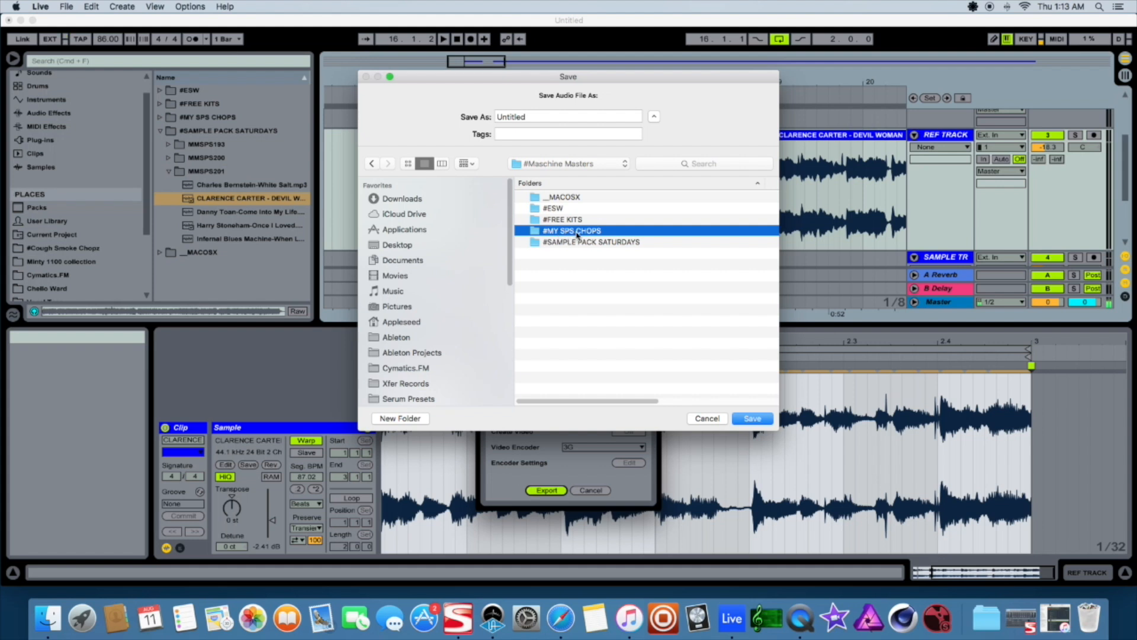
{"action": "double_click", "coordinate": [577, 235]}
Name the export SPS201_86BPM_2BARS_CLARENCE_INTROLOOP and save it
{"action": "double_click", "coordinate": [534, 116]}
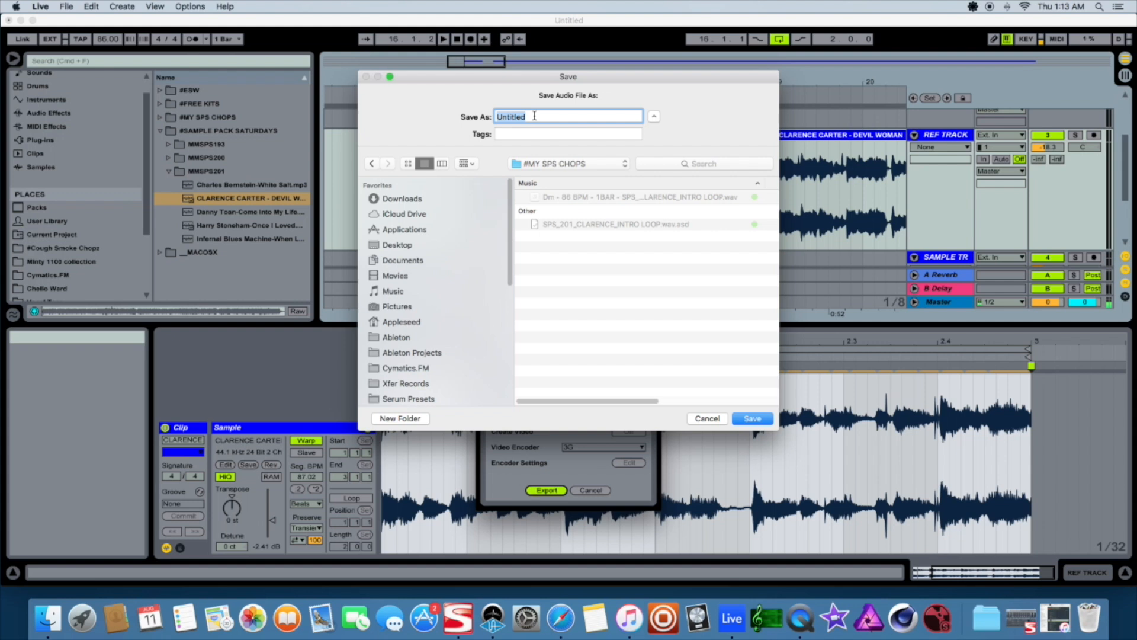
{"action": "type", "text": "SPS201_86BPM_2BARS_"}
{"action": "type", "text": "CLARENCE_IN"}
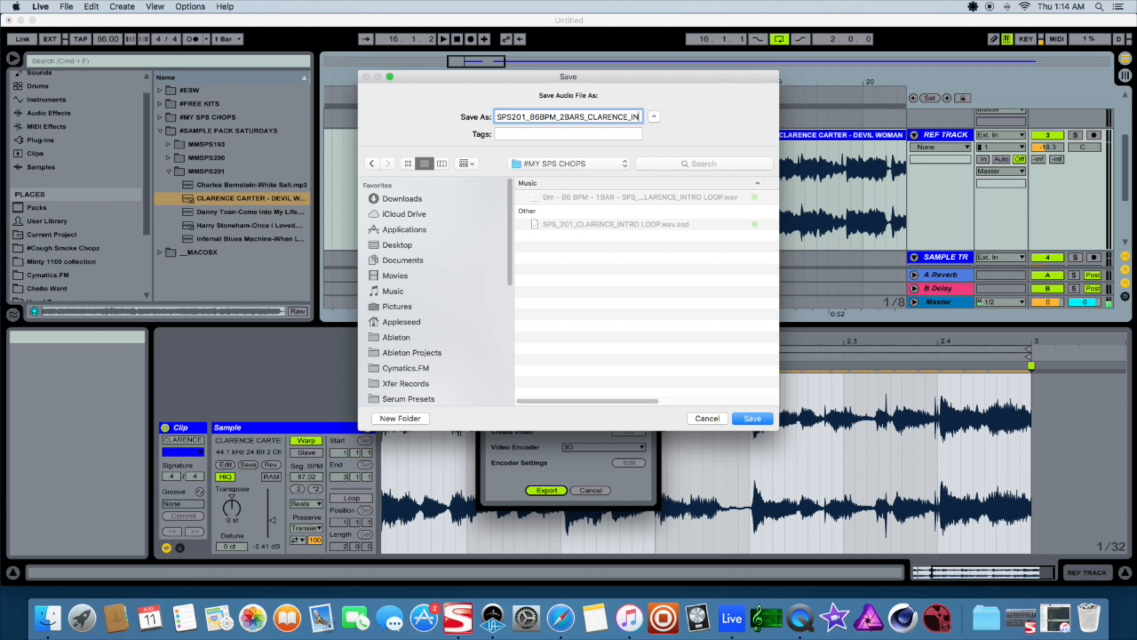
{"action": "type", "text": "TROLOOP"}
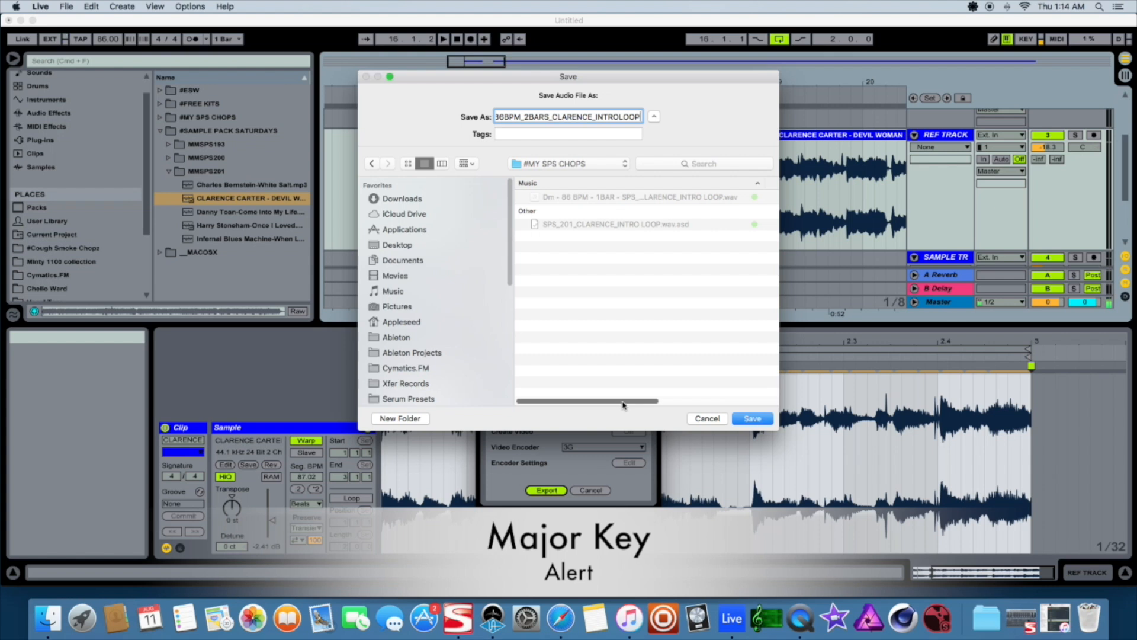
{"action": "left_click", "coordinate": [751, 419]}
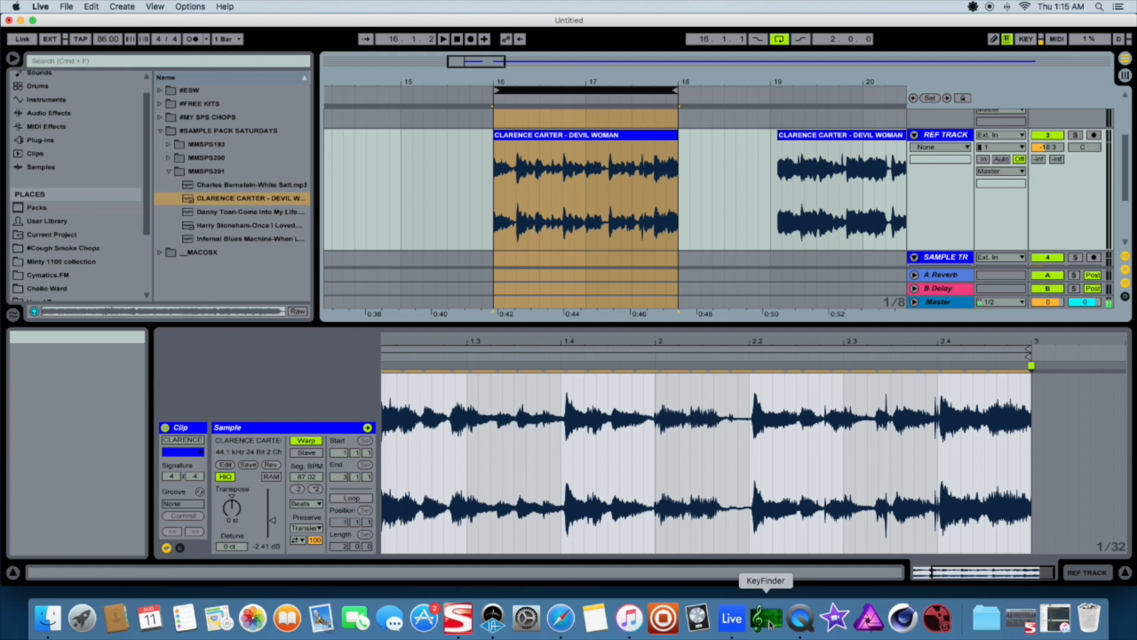
Open the #MY SPS CHOPS folder in the browser and widen the browser to inspect the exported files
{"action": "left_click", "coordinate": [168, 171]}
{"action": "left_click", "coordinate": [160, 130]}
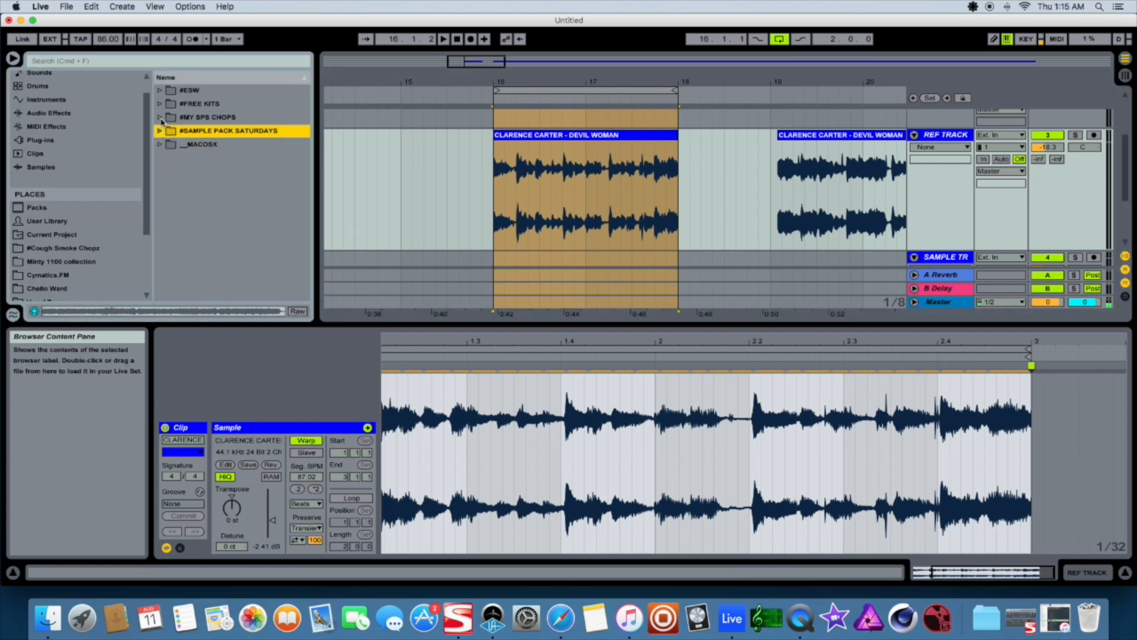
{"action": "left_click", "coordinate": [160, 117]}
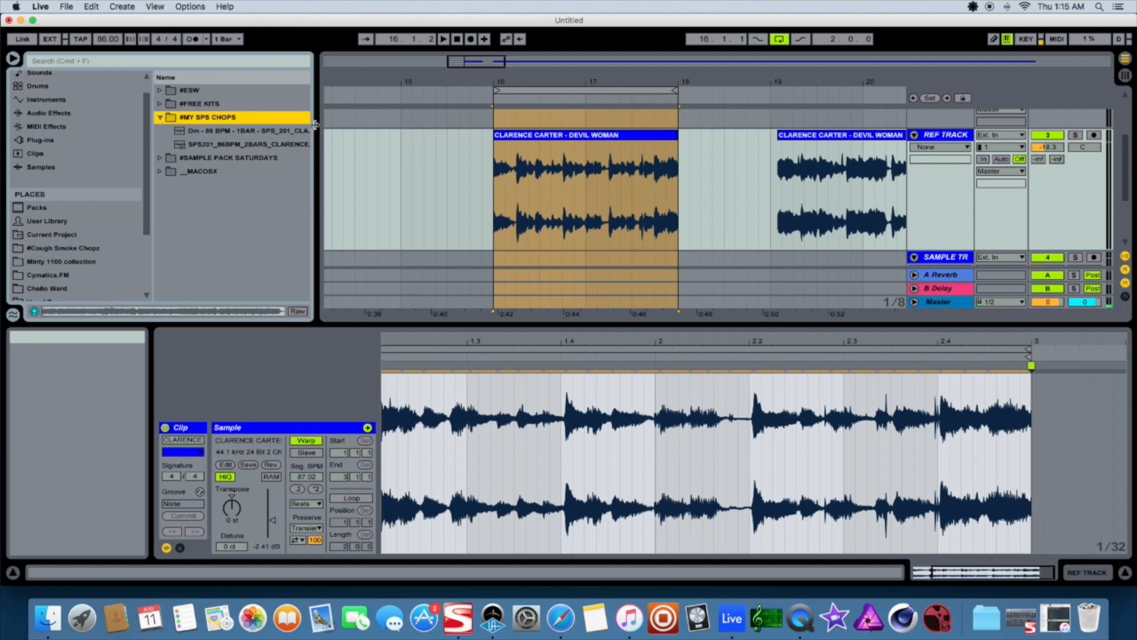
{"action": "left_click_drag", "start_coordinate": [317, 129], "coordinate": [396, 130]}
{"action": "left_click", "coordinate": [228, 136]}
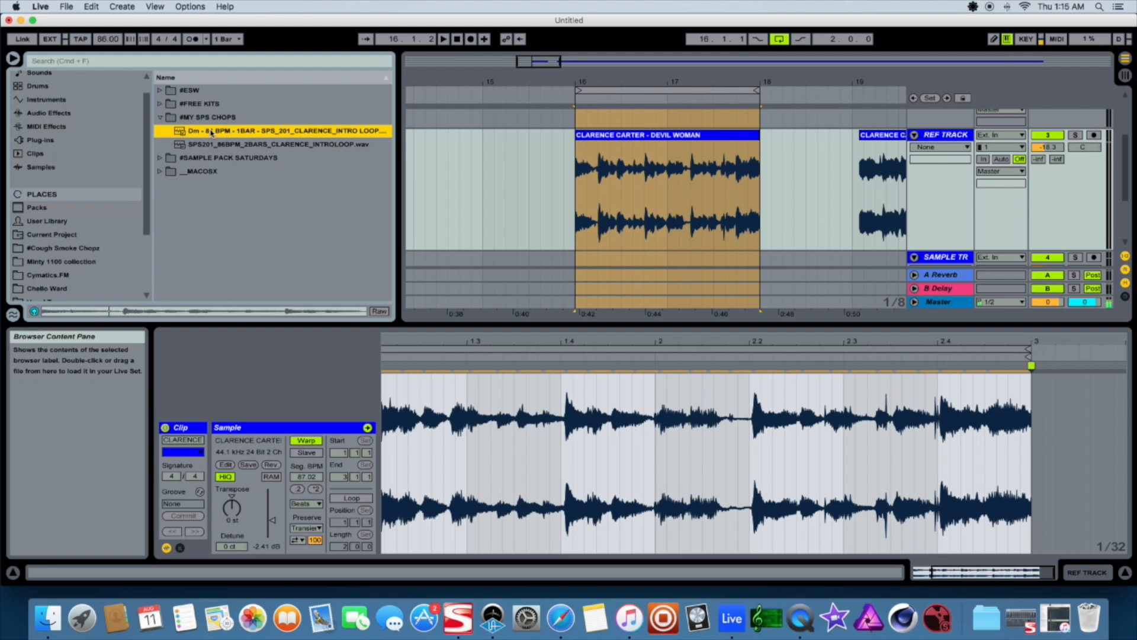
{"action": "left_click", "coordinate": [203, 158]}
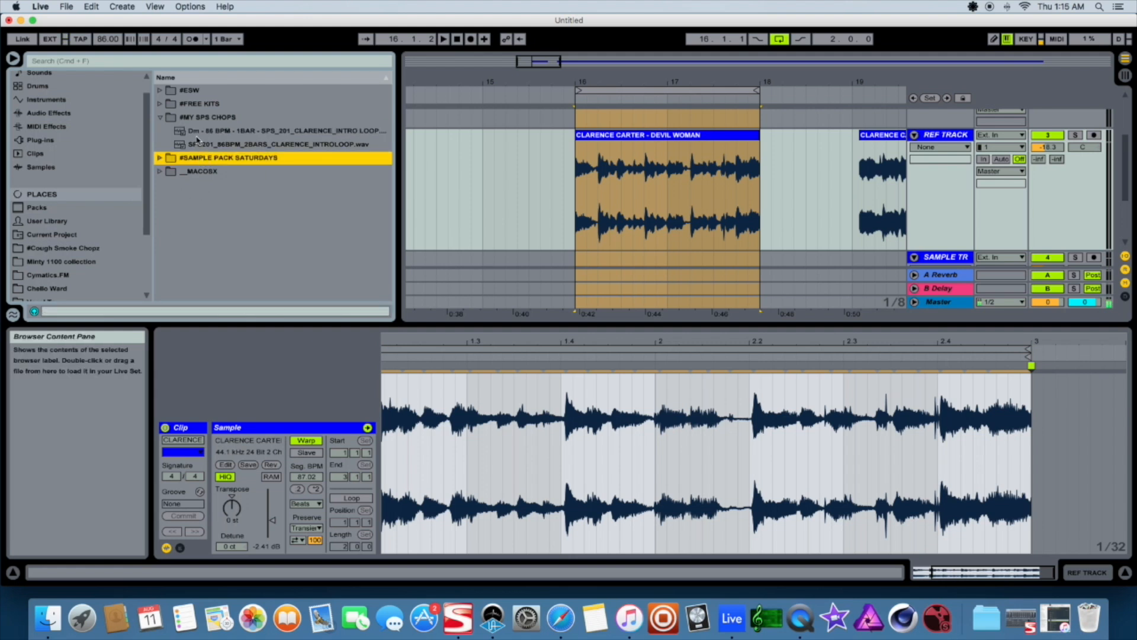